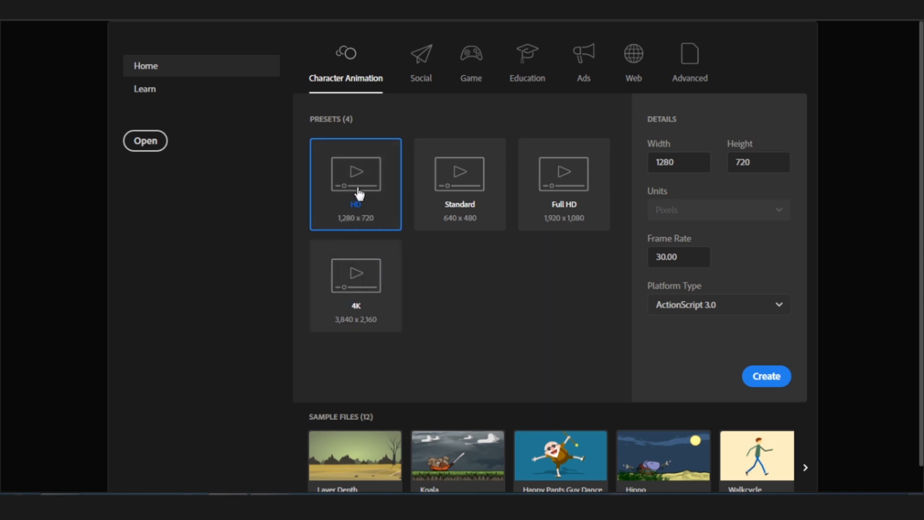
# Step: Create an HD character animation document of 1280 x 720 pixels at 30 fps using ActionScript 3.0
pyautogui.click(766, 376)
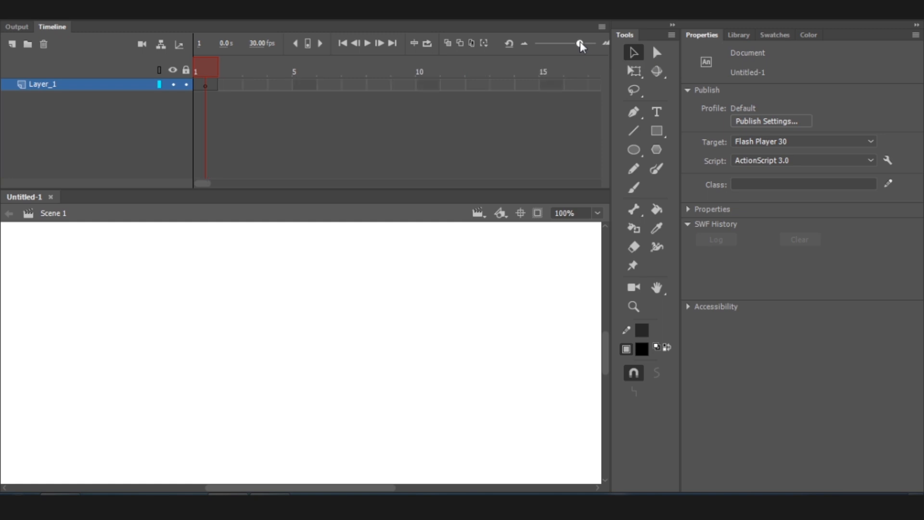
pyautogui.moveTo(582, 44); pyautogui.dragTo(534, 43)
pyautogui.hotkey('ctrl', '2')
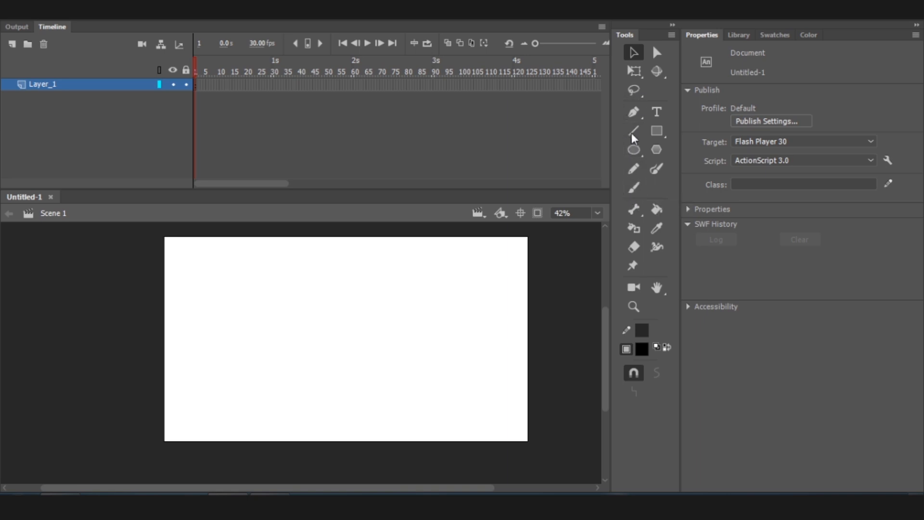
# Step: Draw an oval head outline on the stage in black with the Brush tool at size 64
pyautogui.click(636, 193)
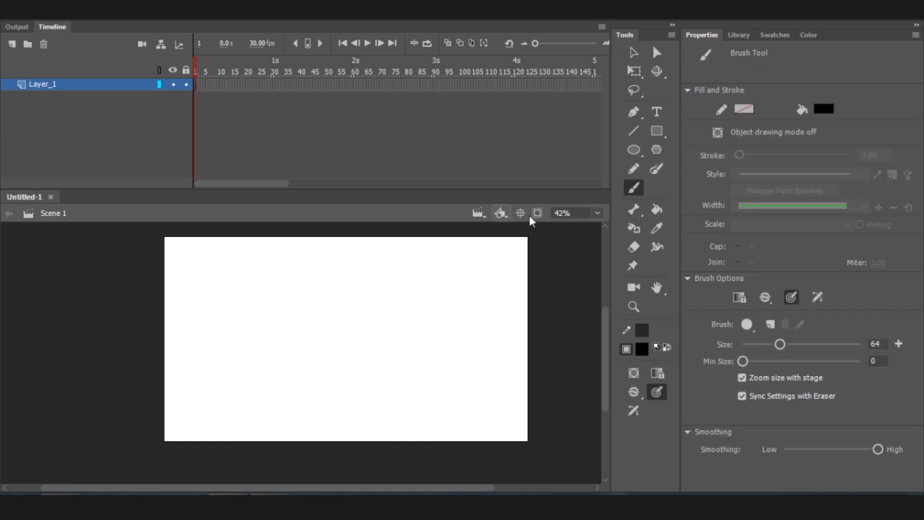
pyautogui.hotkey('ctrl', 'space')
pyautogui.moveTo(194, 266); pyautogui.dragTo(437, 446)
pyautogui.moveTo(336, 248)
pyautogui.mouseDown()
pyautogui.moveTo(359, 364)
pyautogui.moveTo(339, 250)
pyautogui.mouseUp()
# Step: Draw an ear on each side of the head outline and add an inner ear mark to the right one
pyautogui.hotkey('ctrl', 'space')
pyautogui.moveTo(237, 237); pyautogui.dragTo(423, 392)
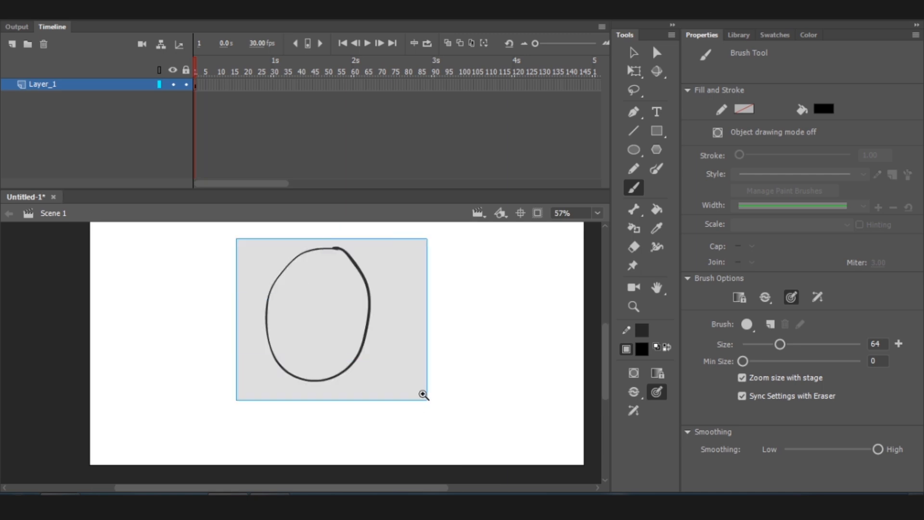
pyautogui.moveTo(364, 304)
pyautogui.mouseDown()
pyautogui.moveTo(392, 312)
pyautogui.moveTo(367, 357)
pyautogui.mouseUp()
pyautogui.moveTo(217, 284); pyautogui.dragTo(212, 316)
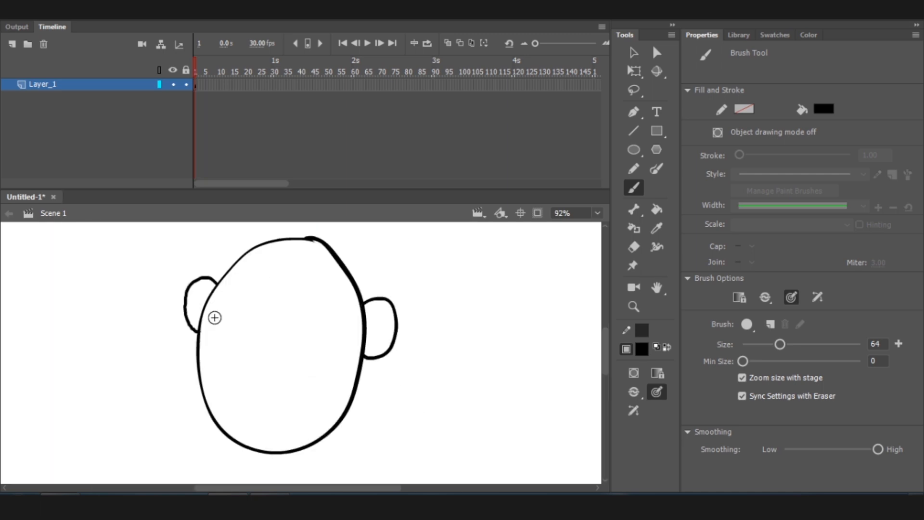
pyautogui.moveTo(385, 312); pyautogui.dragTo(377, 321)
# Step: Draw a closed, curly hair outline across the top of the head with a scalloped fringe over the forehead
pyautogui.hotkey('ctrl', '-')
pyautogui.moveTo(231, 282); pyautogui.dragTo(389, 402)
pyautogui.moveTo(277, 331)
pyautogui.mouseDown()
pyautogui.moveTo(239, 340)
pyautogui.moveTo(295, 281)
pyautogui.mouseUp()
pyautogui.moveTo(295, 280)
pyautogui.mouseDown()
pyautogui.moveTo(392, 287)
pyautogui.moveTo(276, 331)
pyautogui.mouseUp()
# Step: Fill the face and both ears with the peach skin colour #FFCC99 using the Paint Bucket tool
pyautogui.hotkey('ctrl', '-')
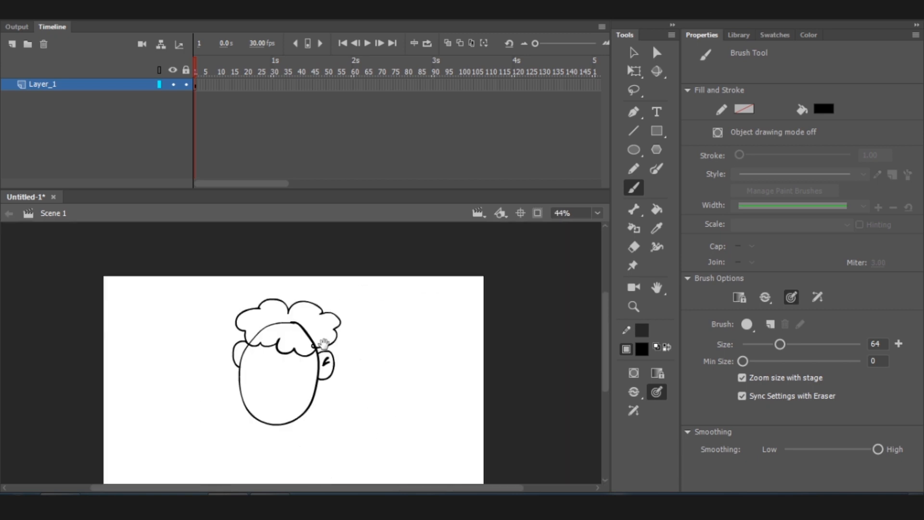
pyautogui.moveTo(189, 283); pyautogui.dragTo(345, 423)
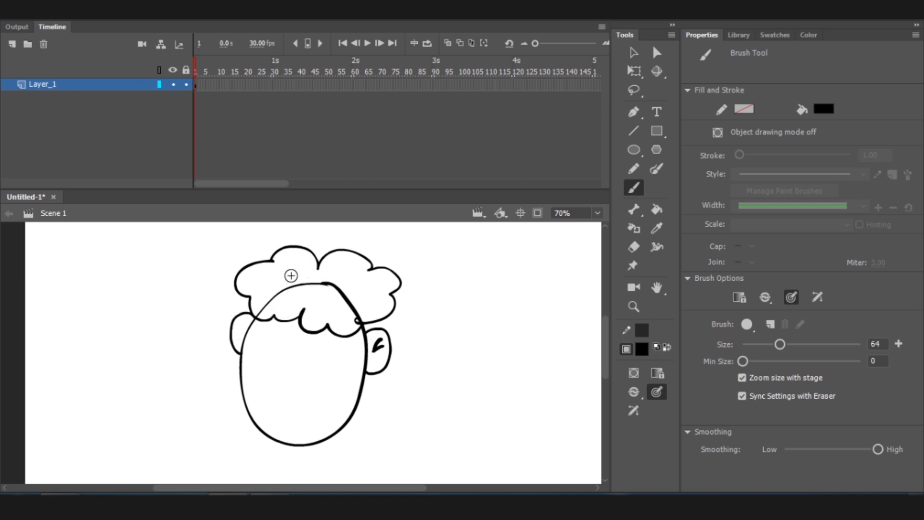
pyautogui.click(660, 212)
pyautogui.click(823, 109)
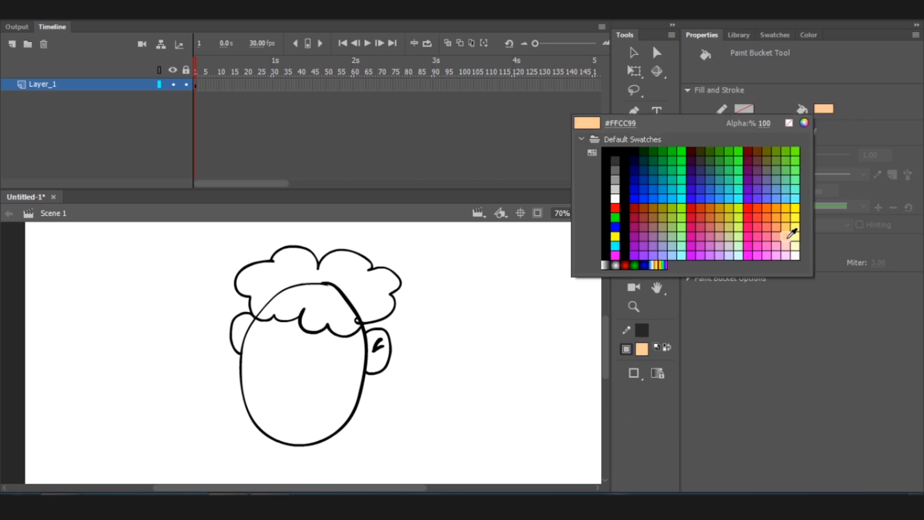
pyautogui.click(791, 235)
pyautogui.click(378, 353)
pyautogui.click(349, 370)
pyautogui.click(246, 337)
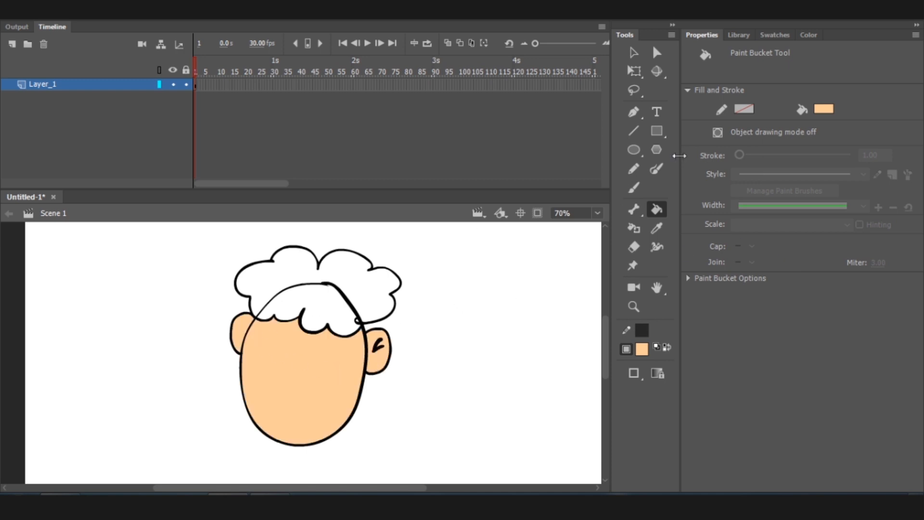
# Step: Fill the hair areas with black using the Paint Bucket tool
pyautogui.click(824, 109)
pyautogui.click(615, 165)
pyautogui.click(327, 308)
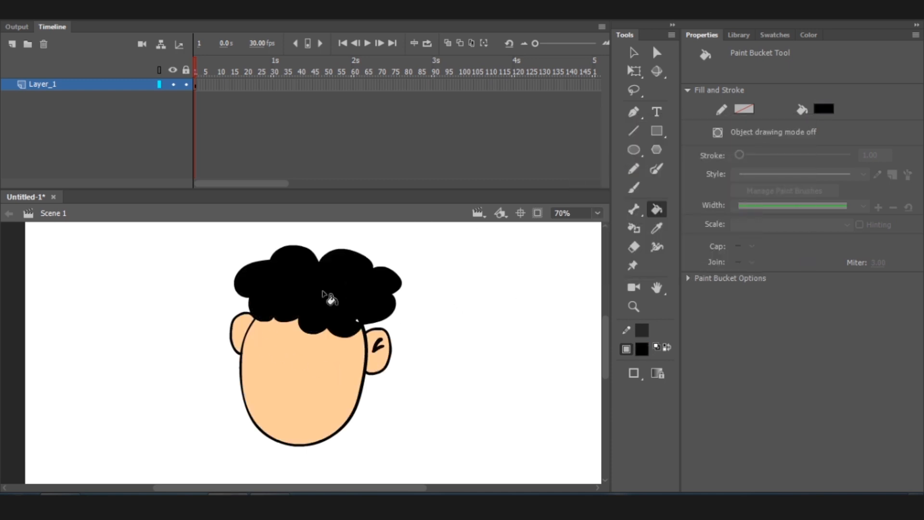
pyautogui.press('v')
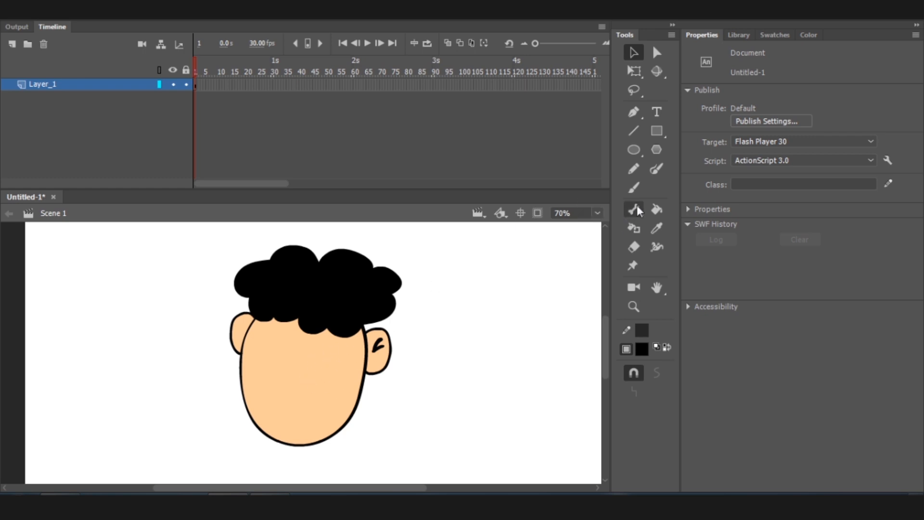
# Step: Draw a U-shaped black nose in the middle of the face with the Brush tool
pyautogui.click(632, 189)
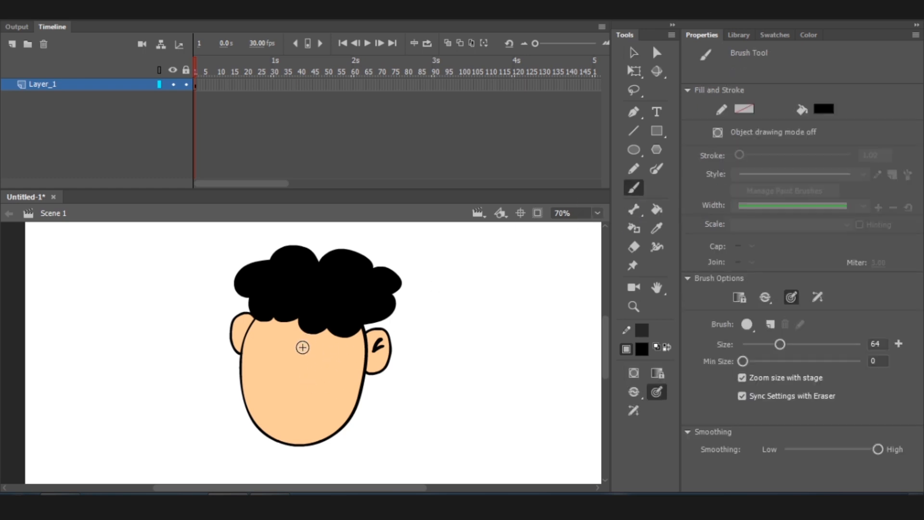
pyautogui.moveTo(280, 374)
pyautogui.mouseDown()
pyautogui.moveTo(305, 395)
pyautogui.moveTo(310, 372)
pyautogui.mouseUp()
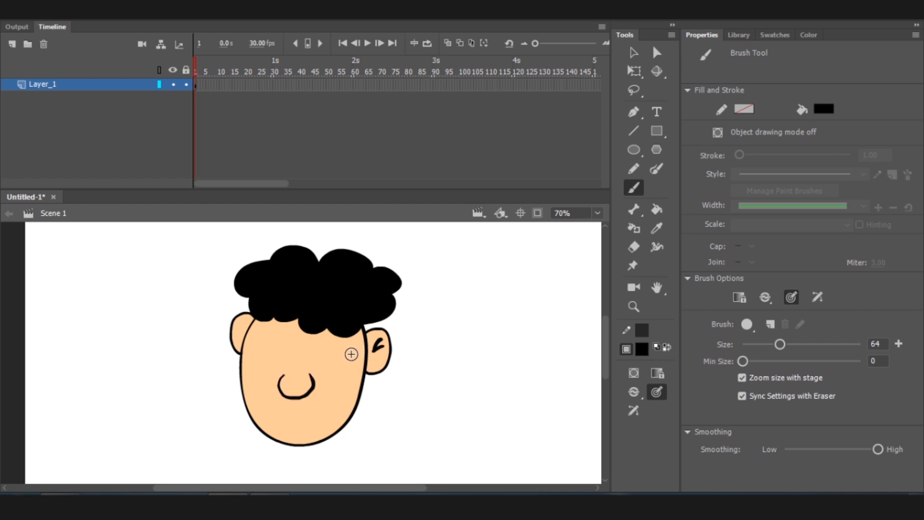
pyautogui.keyDown('ctrl'); pyautogui.keyDown('shift'); pyautogui.click(371, 377); pyautogui.keyUp('shift'); pyautogui.keyUp('ctrl')
pyautogui.moveTo(189, 273); pyautogui.dragTo(369, 427)
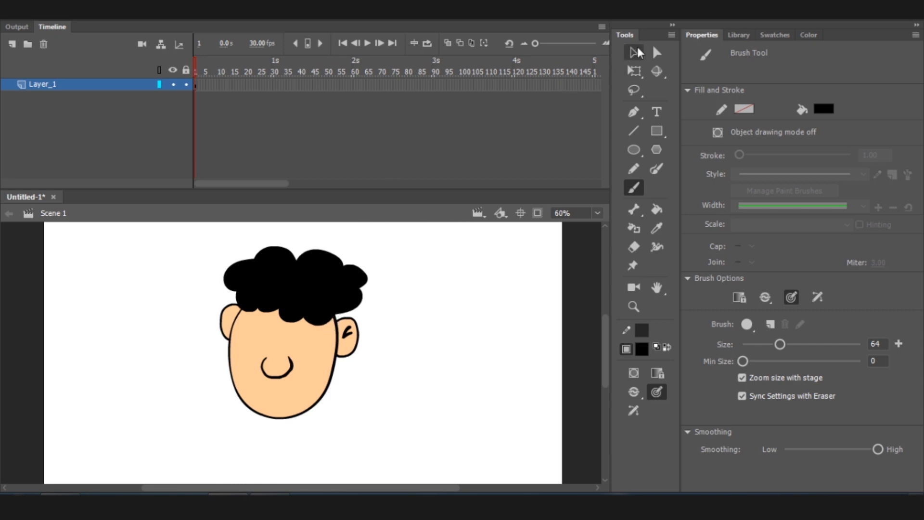
# Step: Select the entire head drawing and convert it to a Graphic symbol named "mulut"
pyautogui.click(634, 54)
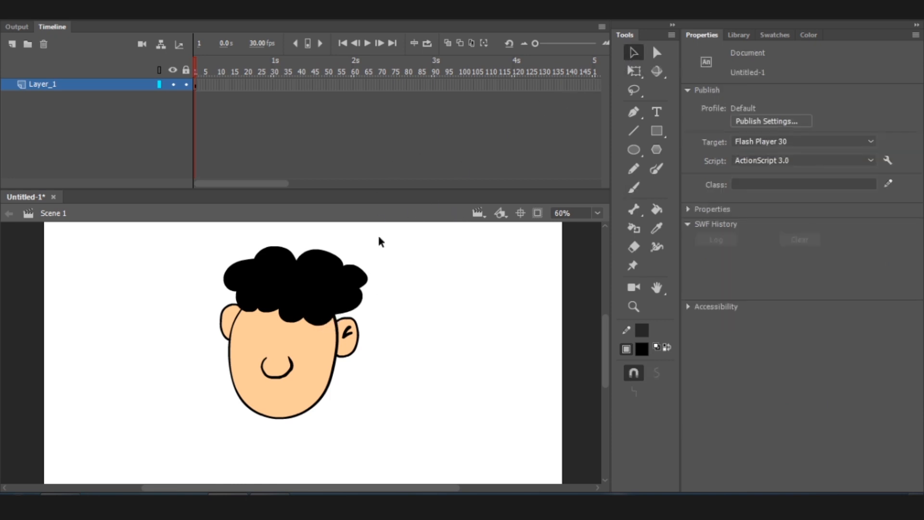
pyautogui.moveTo(430, 241); pyautogui.dragTo(153, 441)
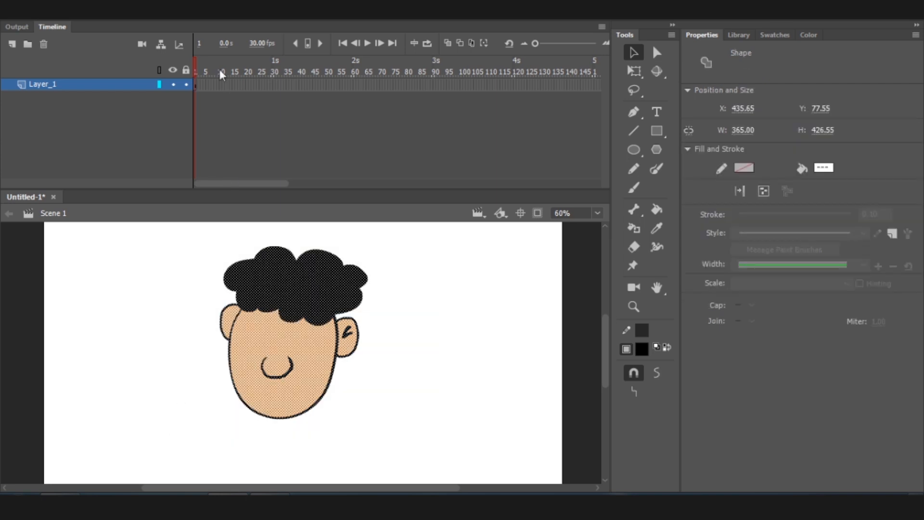
pyautogui.click(166, 14)
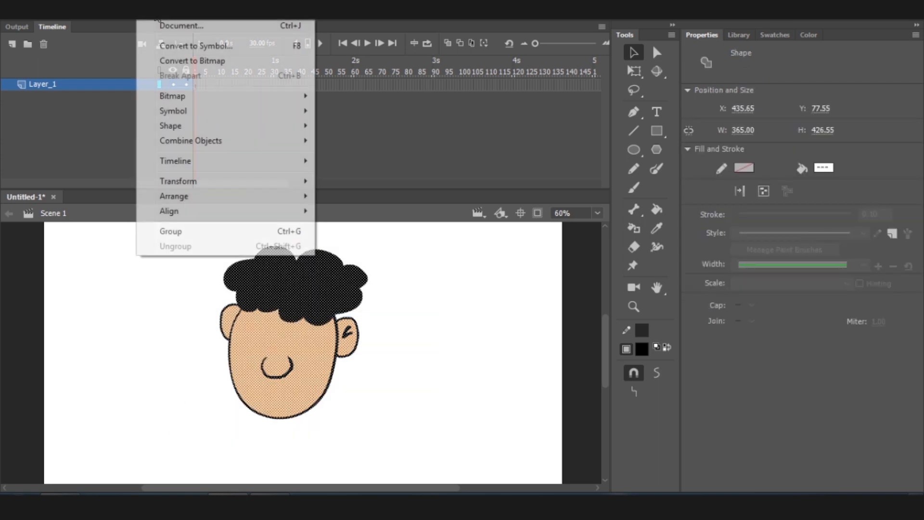
pyautogui.click(201, 48)
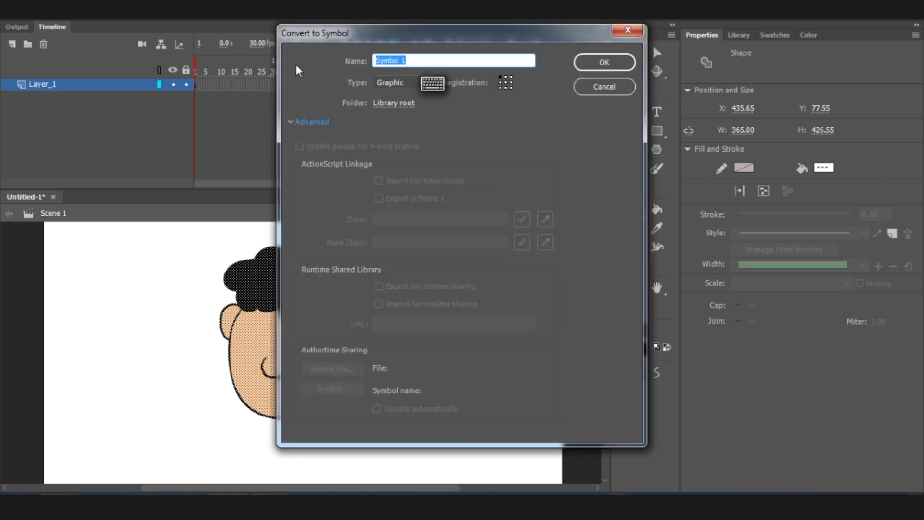
pyautogui.click(393, 88)
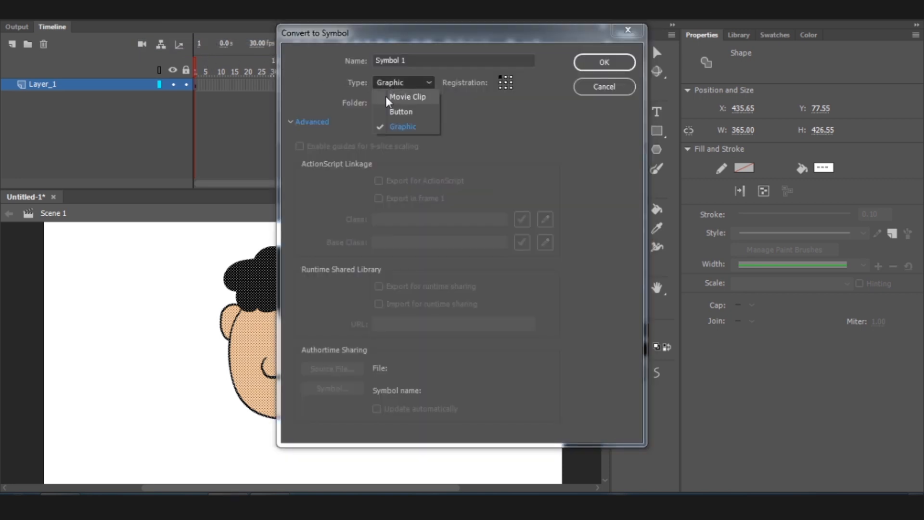
pyautogui.click(395, 127)
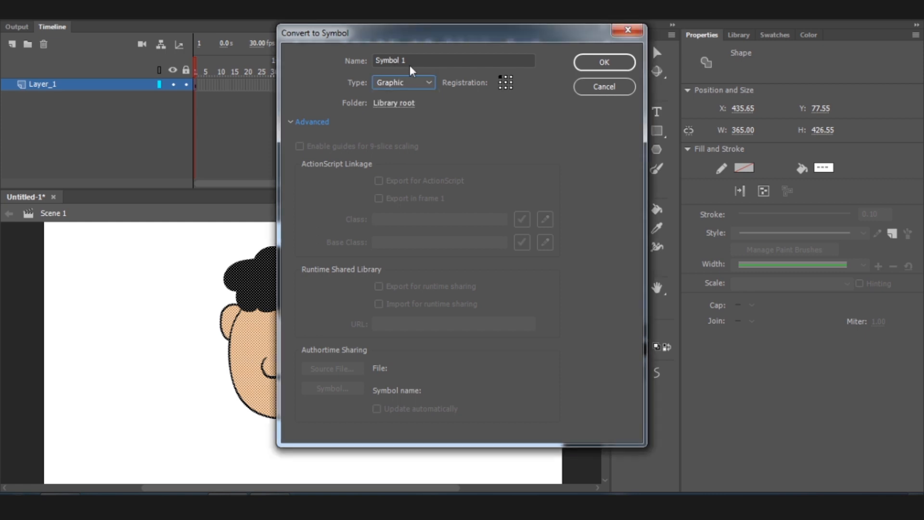
pyautogui.hotkey('shift', 'Tab')
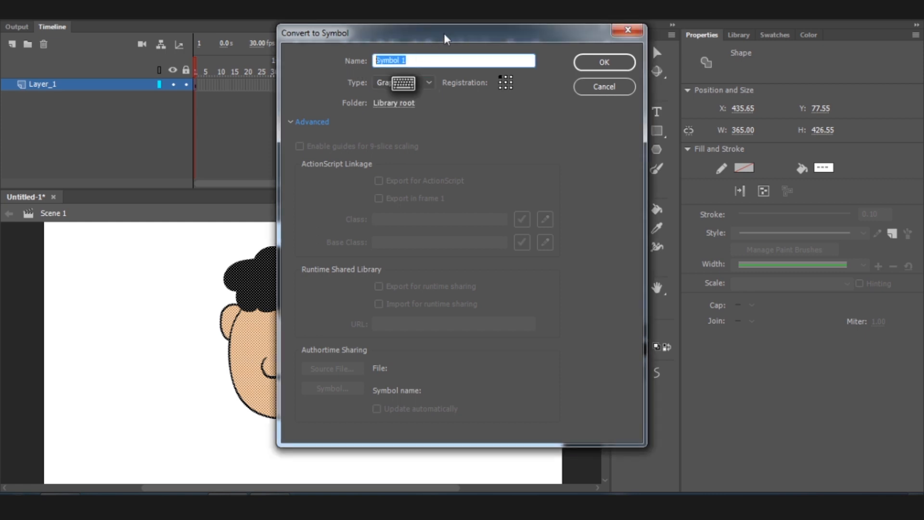
pyautogui.write('mulut')
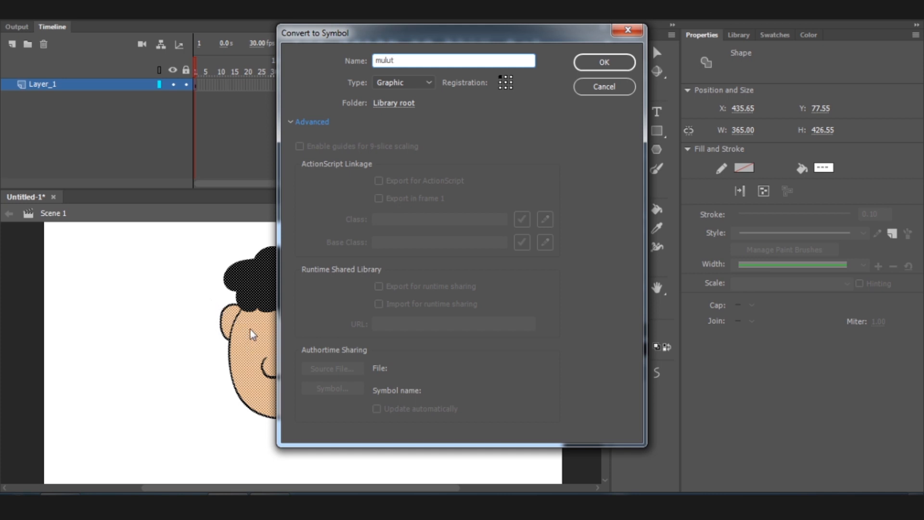
pyautogui.moveTo(322, 38); pyautogui.dragTo(415, 44)
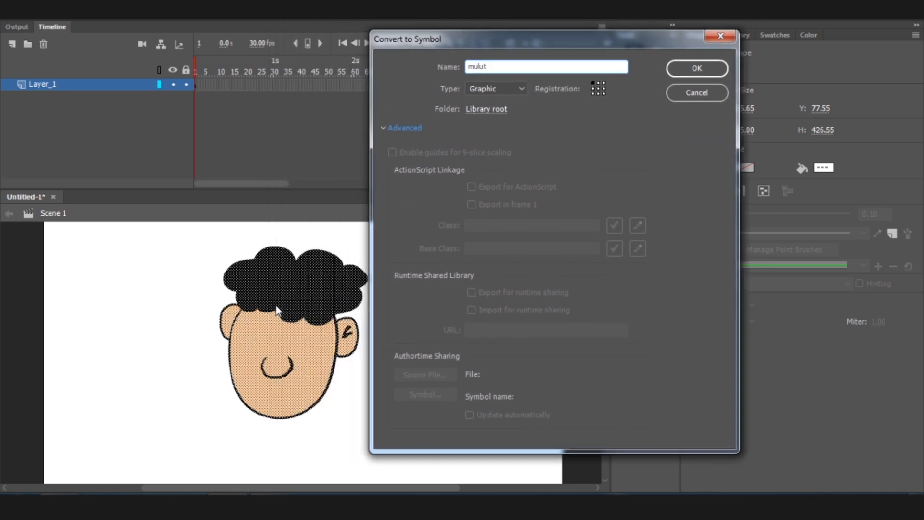
pyautogui.click(698, 71)
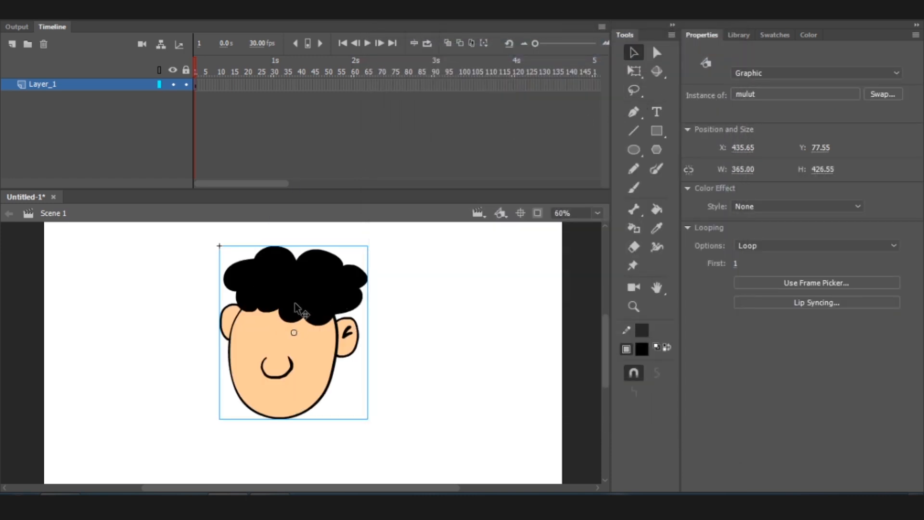
# Step: Open the mulut symbol for editing and widen the frames in its timeline
pyautogui.doubleClick(296, 308)
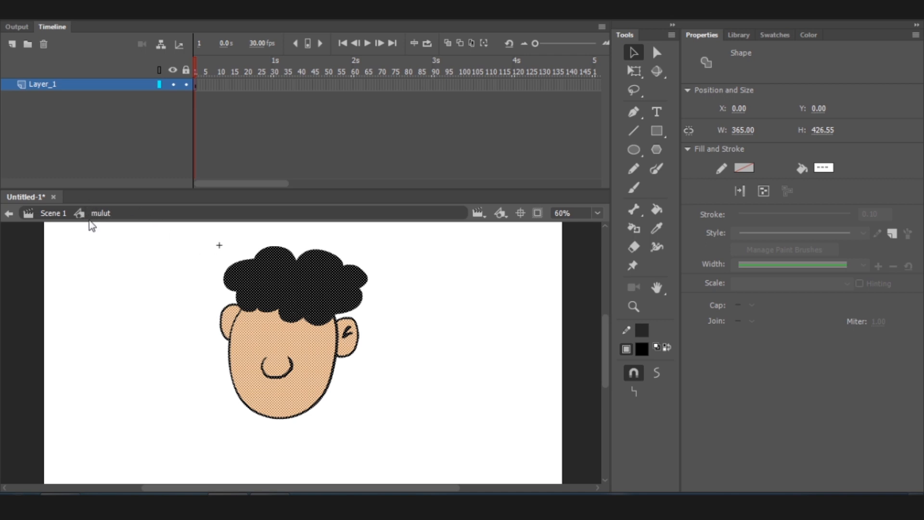
pyautogui.click(50, 215)
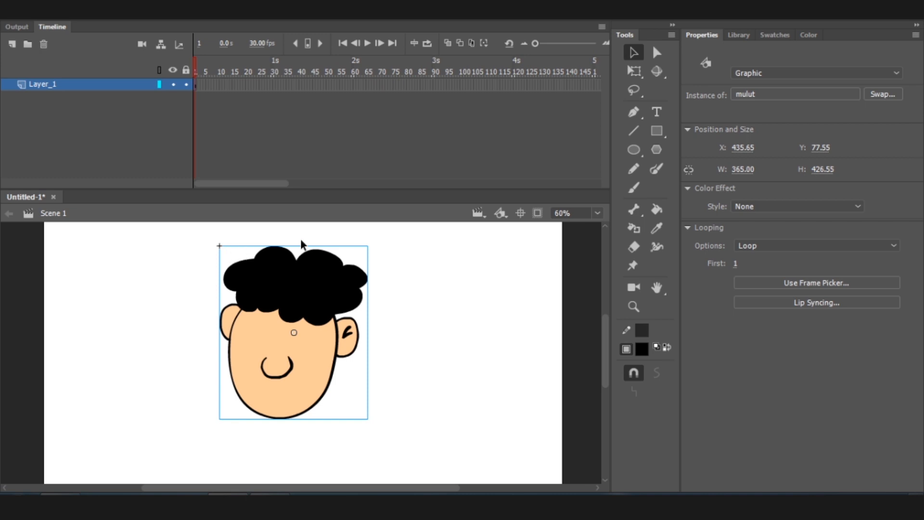
pyautogui.click(279, 303)
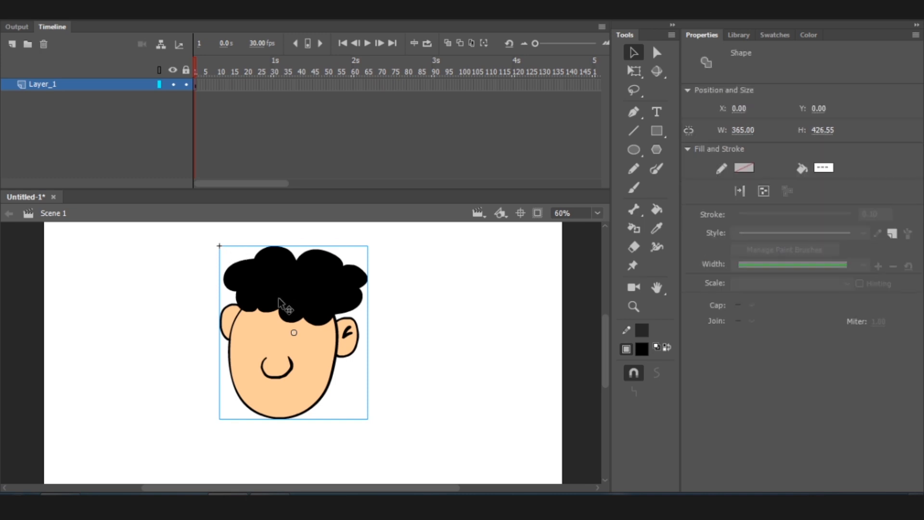
pyautogui.doubleClick(281, 304)
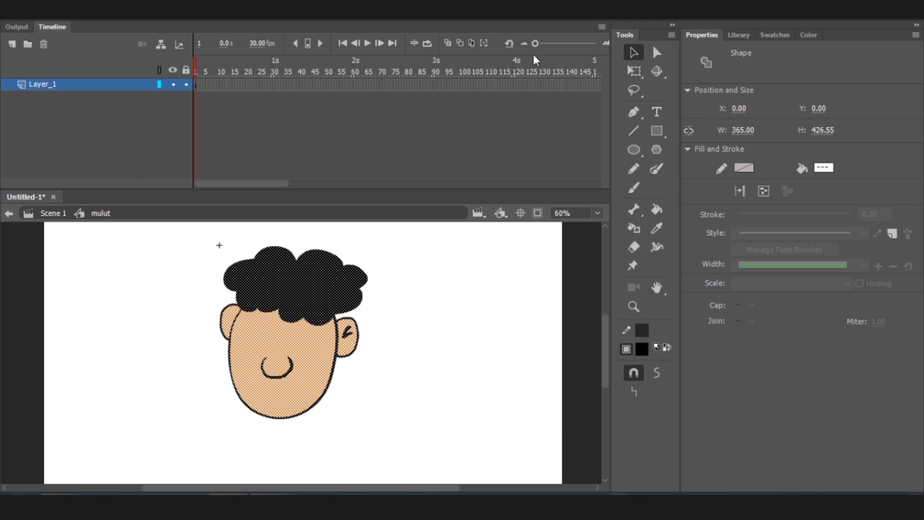
pyautogui.moveTo(534, 43); pyautogui.dragTo(573, 43)
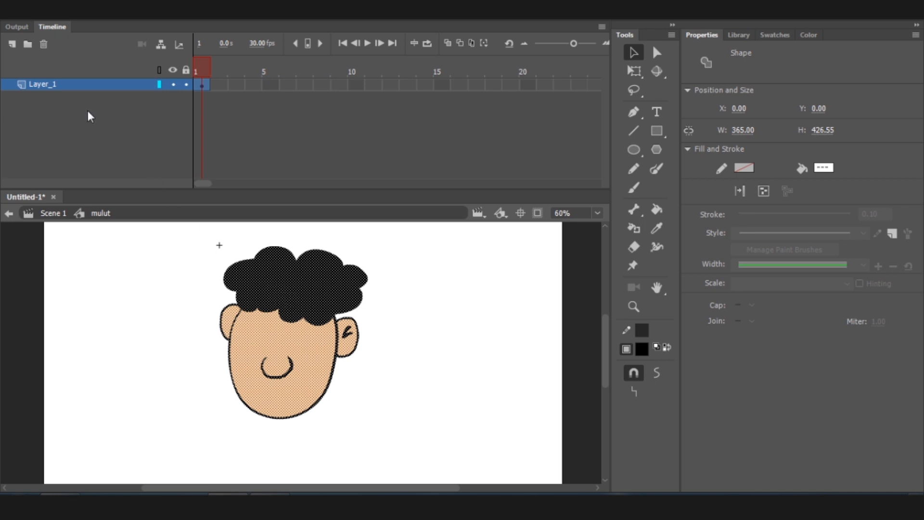
# Step: Add a new layer above the head drawing inside the symbol and name it "mulut"
pyautogui.click(12, 46)
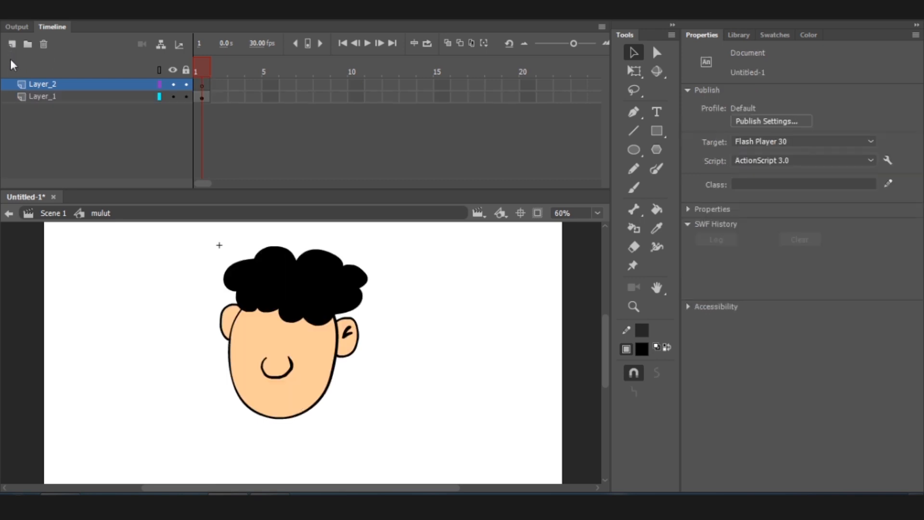
pyautogui.click(43, 86)
pyautogui.doubleClick(42, 85)
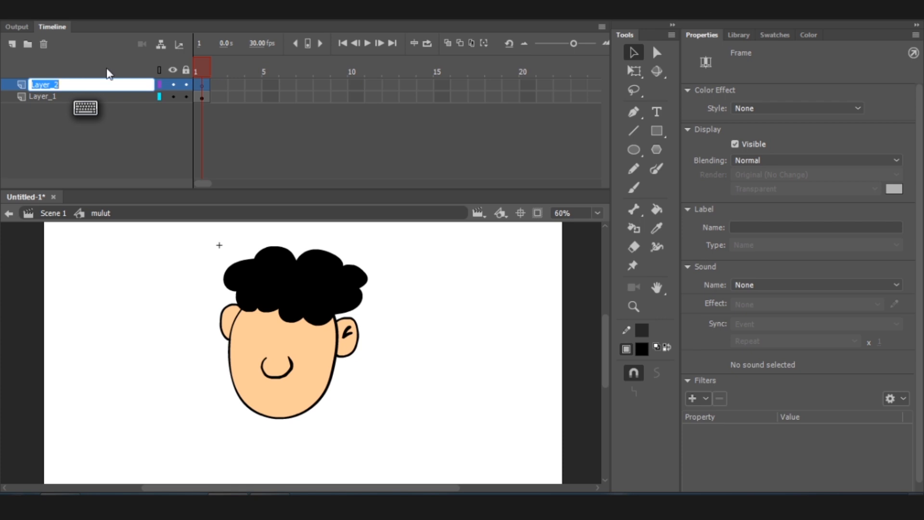
pyautogui.write('mulut')
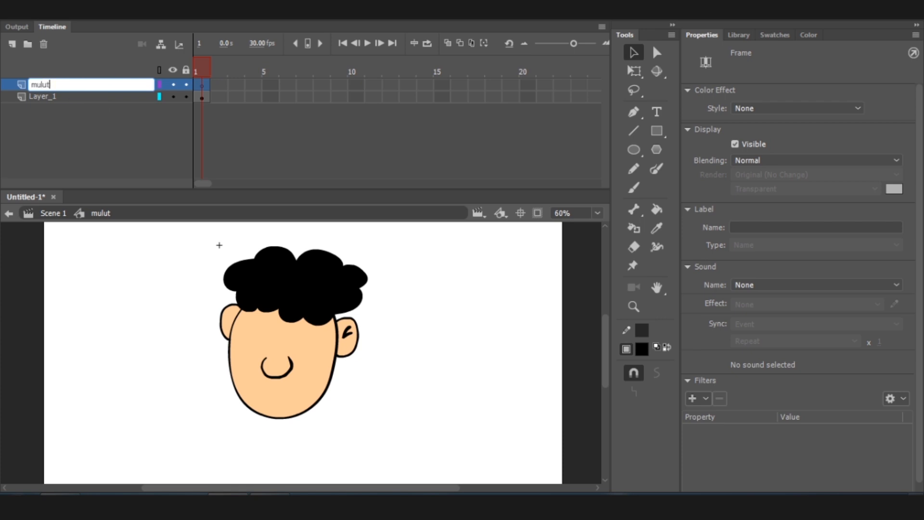
# Step: Rename the layer holding the head drawing, Layer_1, as "wajah"
pyautogui.click(46, 97)
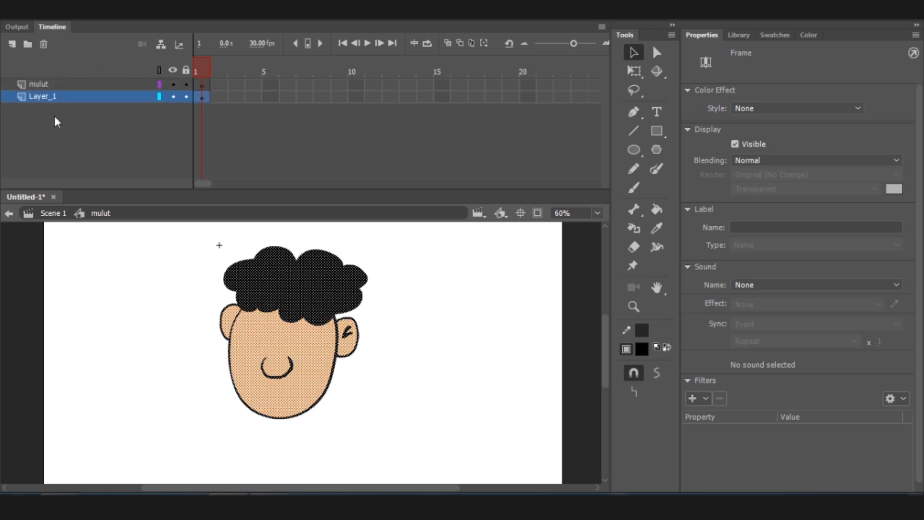
pyautogui.doubleClick(45, 97)
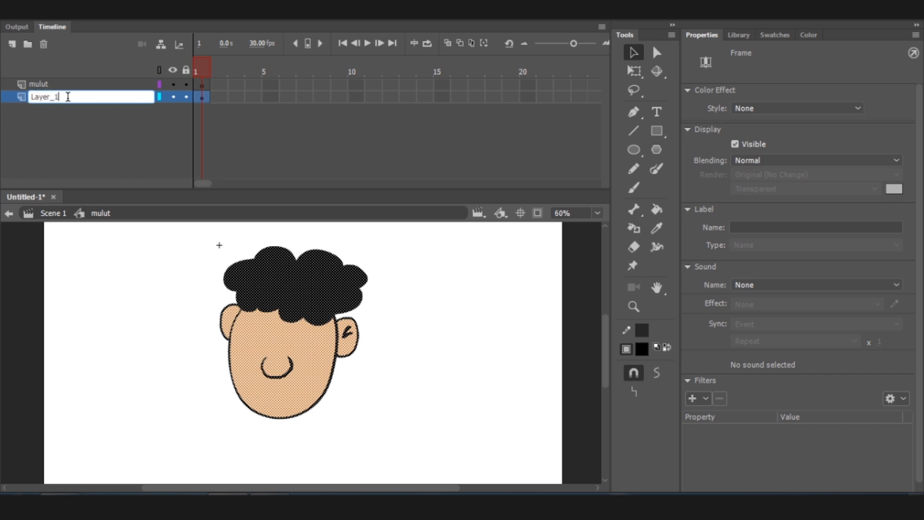
pyautogui.doubleClick(68, 96)
pyautogui.write('wajah')
pyautogui.press('Return')
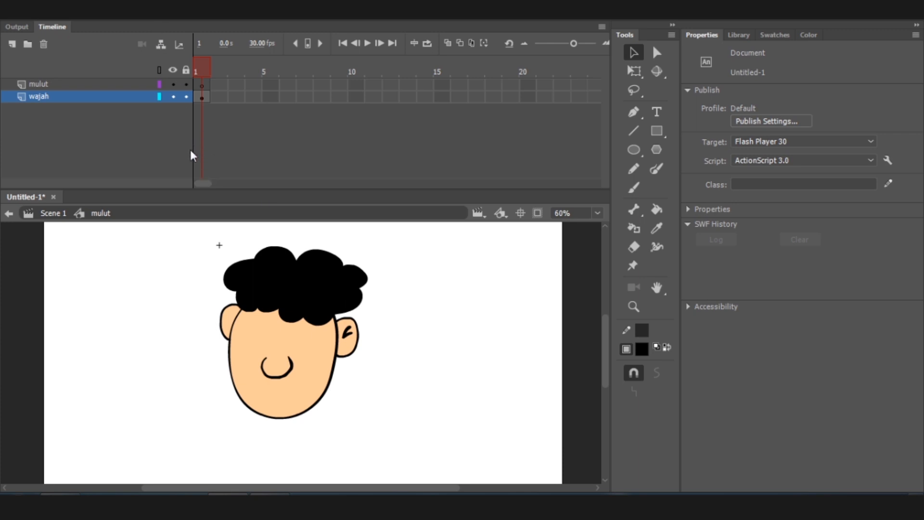
# Step: Brush a thin, slightly curved closed-mouth line below the nose in frame 1 of the mulut layer
pyautogui.click(200, 84)
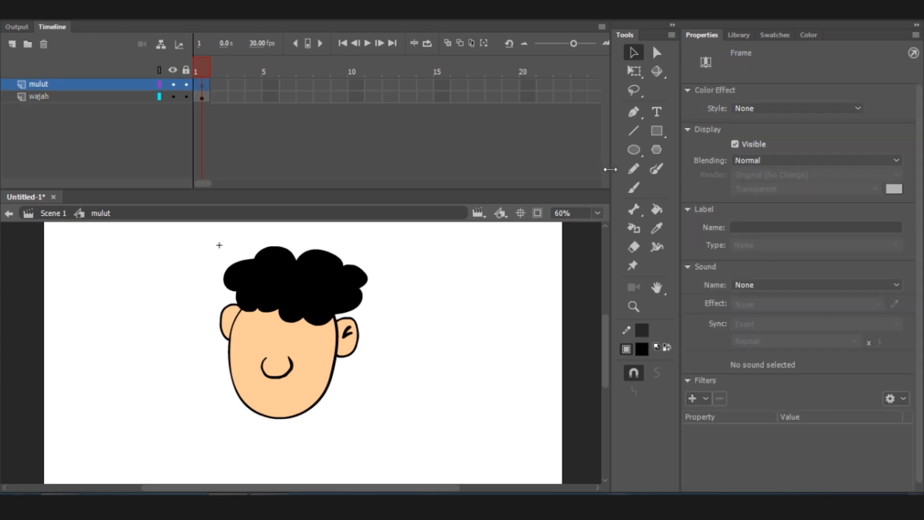
pyautogui.click(634, 188)
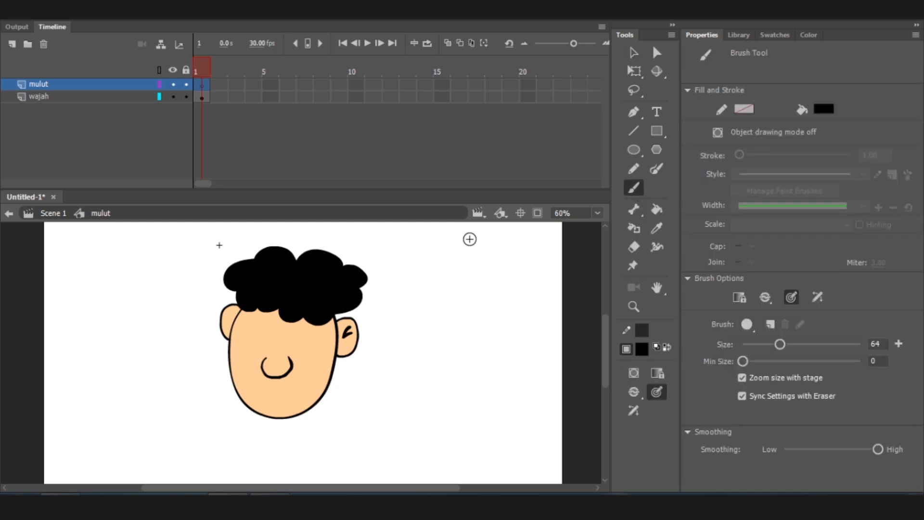
pyautogui.moveTo(201, 349); pyautogui.dragTo(355, 434)
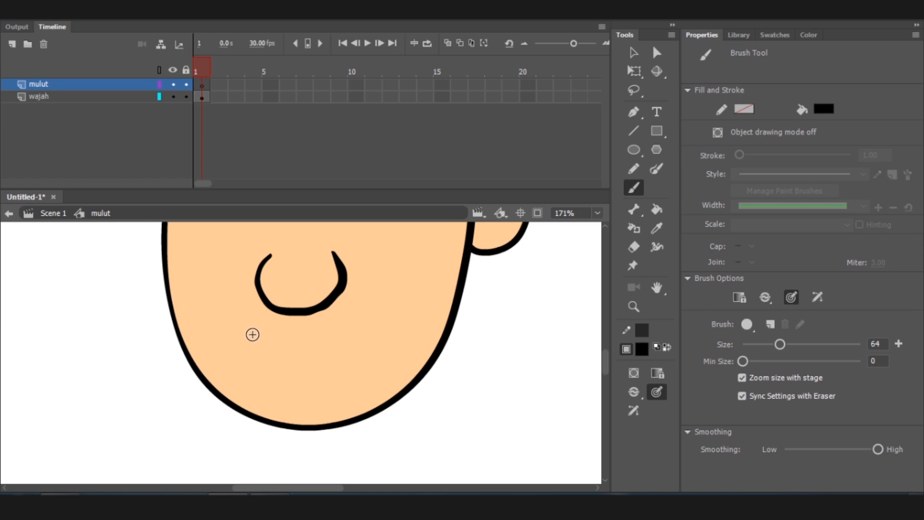
pyautogui.moveTo(246, 326); pyautogui.dragTo(350, 336)
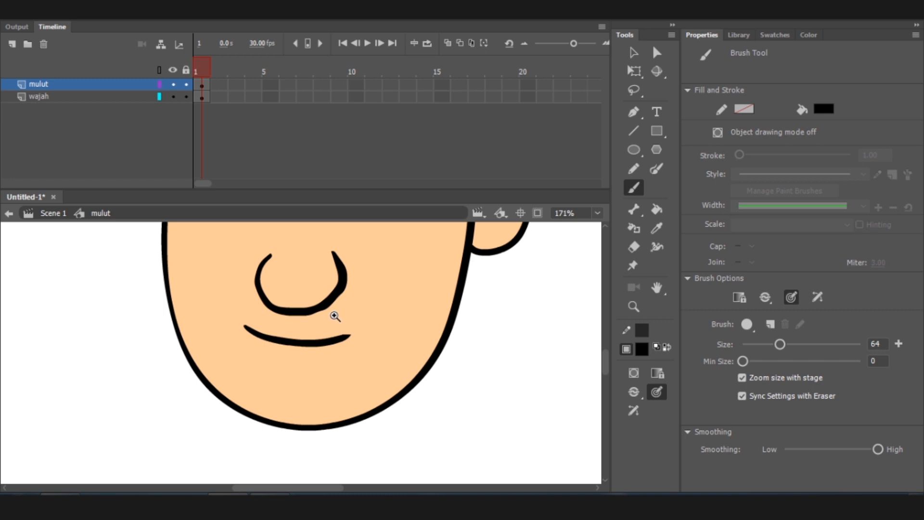
pyautogui.click(330, 319)
pyautogui.click(320, 333)
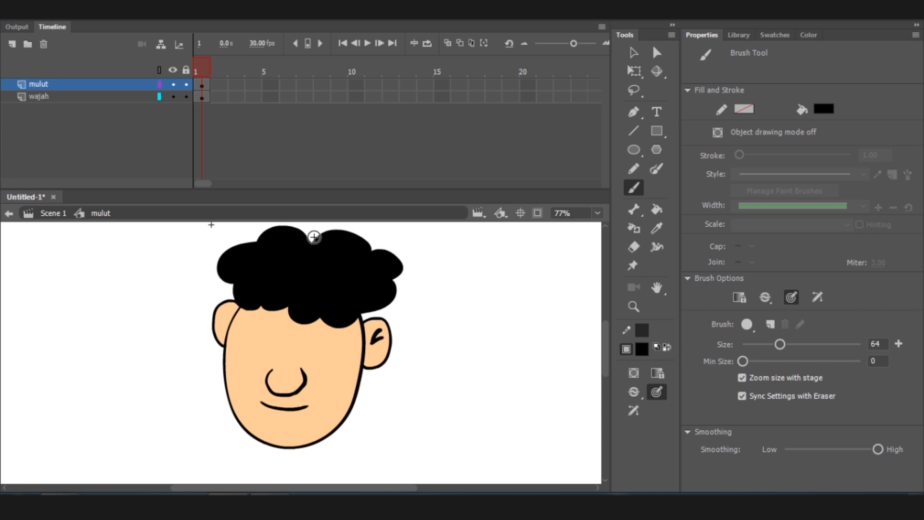
# Step: Insert a keyframe at frame 2 of the wajah layer and deselect its artwork
pyautogui.click(218, 97)
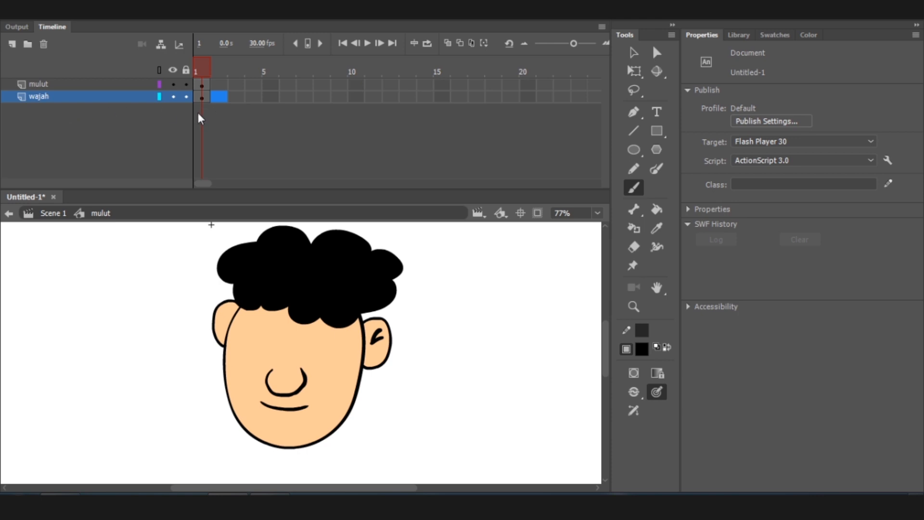
pyautogui.press('F6')
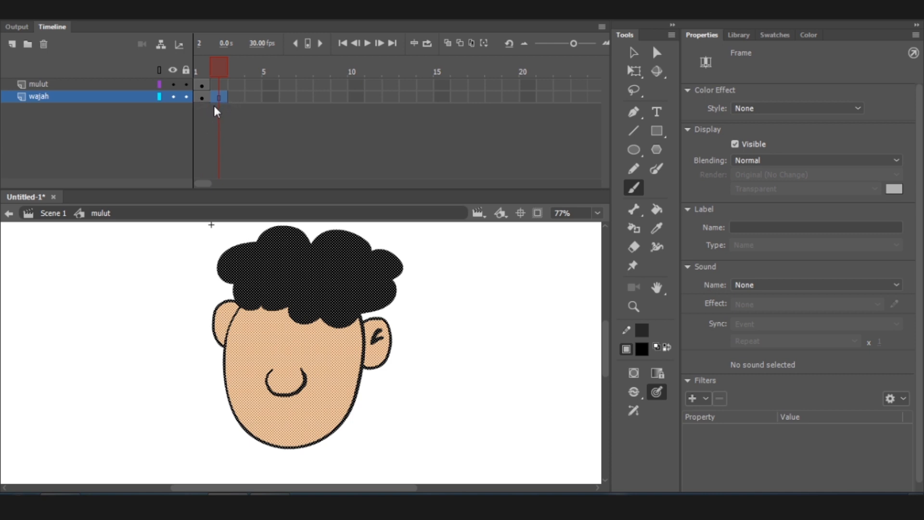
pyautogui.press(',')
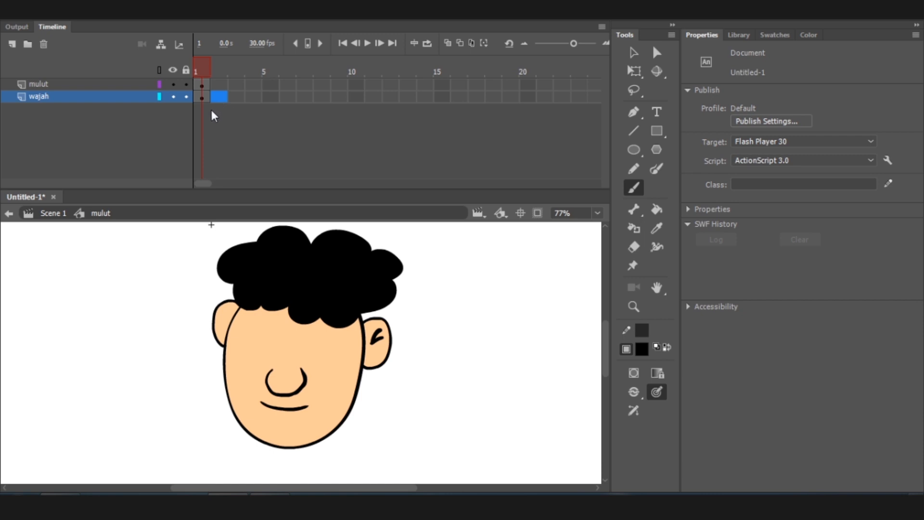
pyautogui.press('.')
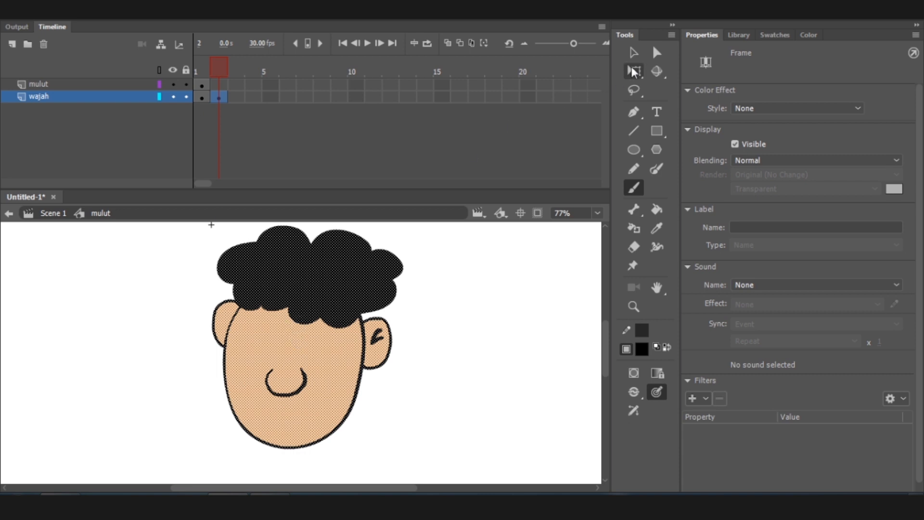
pyautogui.click(633, 52)
pyautogui.hotkey('ctrl', 'shift', 'a')
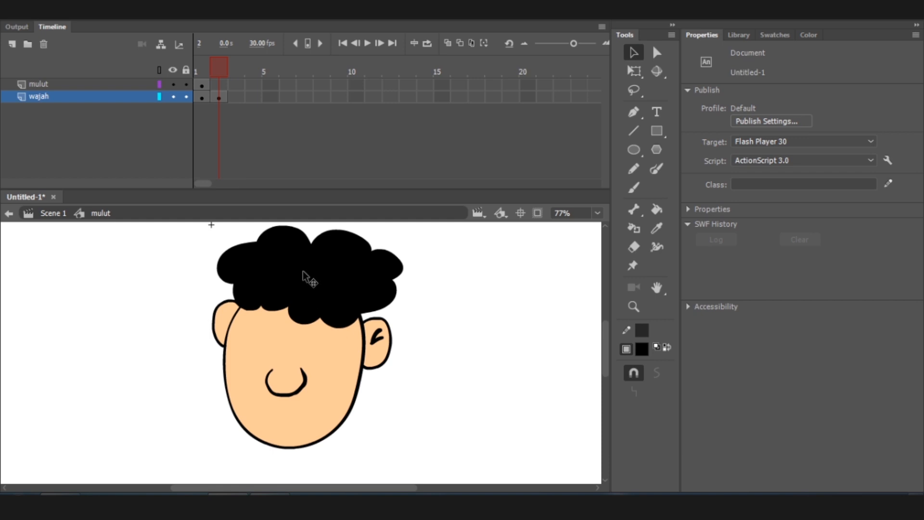
# Step: Delete the skin-coloured face fill in frame 2 of the wajah layer and compare it with frame 1
pyautogui.click(219, 99)
pyautogui.click(423, 256)
pyautogui.click(314, 262)
pyautogui.click(302, 351)
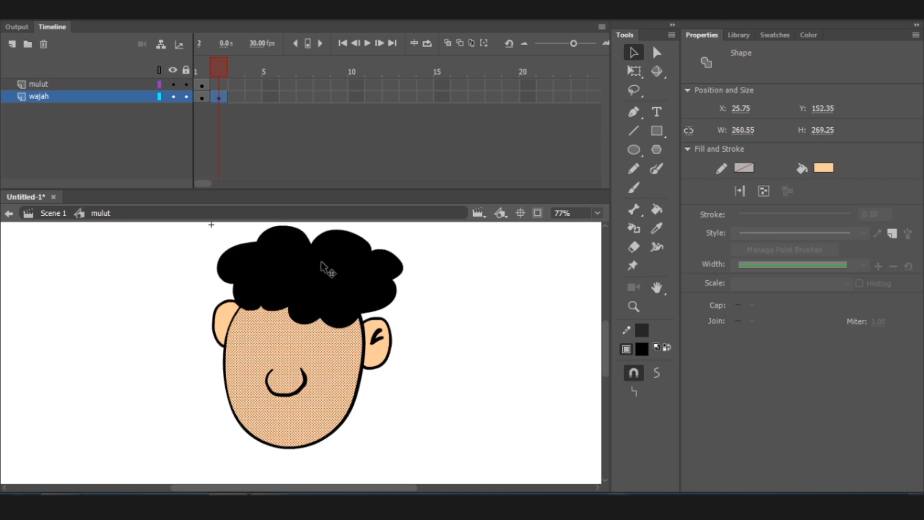
pyautogui.click(321, 267)
pyautogui.click(290, 345)
pyautogui.press('F6')
pyautogui.press('Delete')
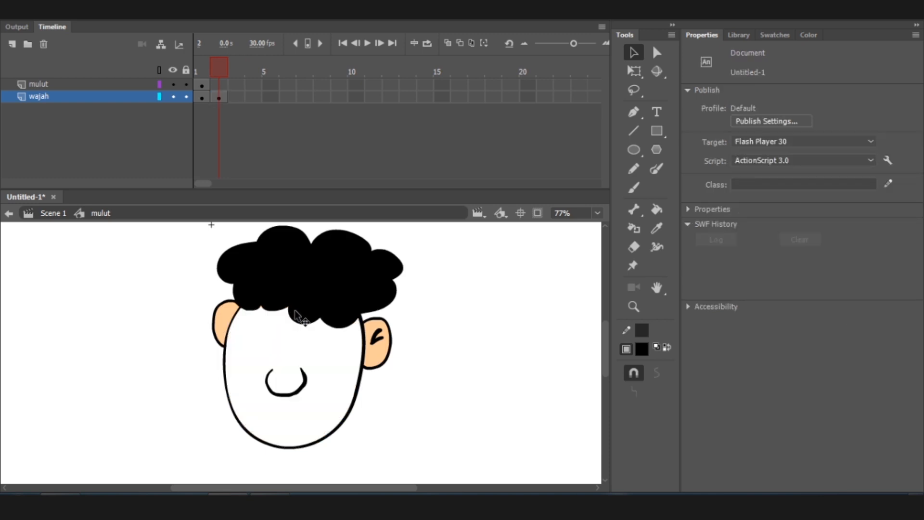
pyautogui.click(202, 98)
pyautogui.click(220, 98)
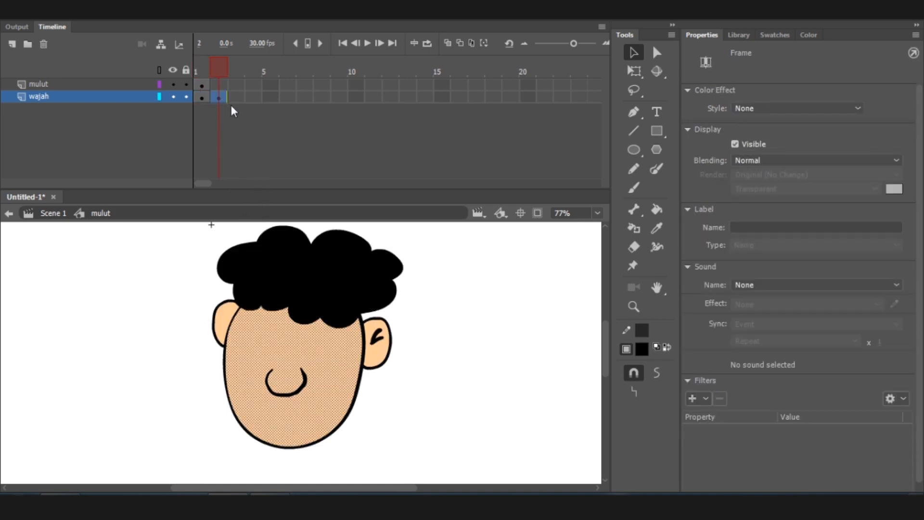
# Step: Undo the face fill deletion and the keyframe at frame 2 of the wajah layer
pyautogui.click(232, 106)
pyautogui.hotkey('ctrl', 'z')
pyautogui.hotkey('ctrl', 'z')
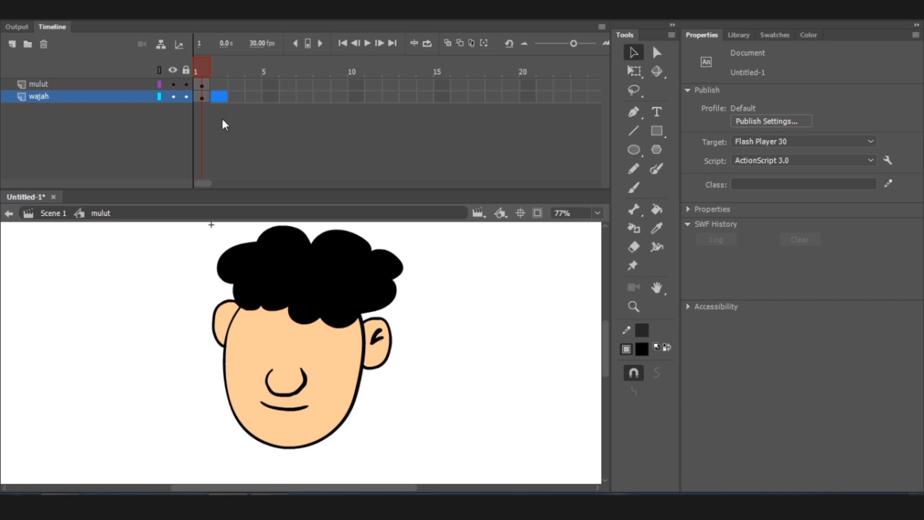
# Step: Try deleting the head drawing from a regular frame inserted at frame 2 of the wajah layer, and undo both changes
pyautogui.press('F6')
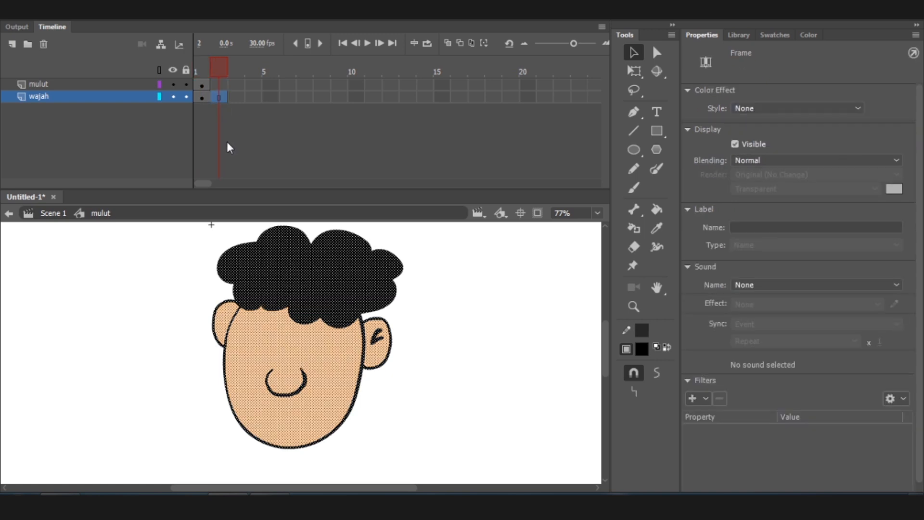
pyautogui.press('Delete')
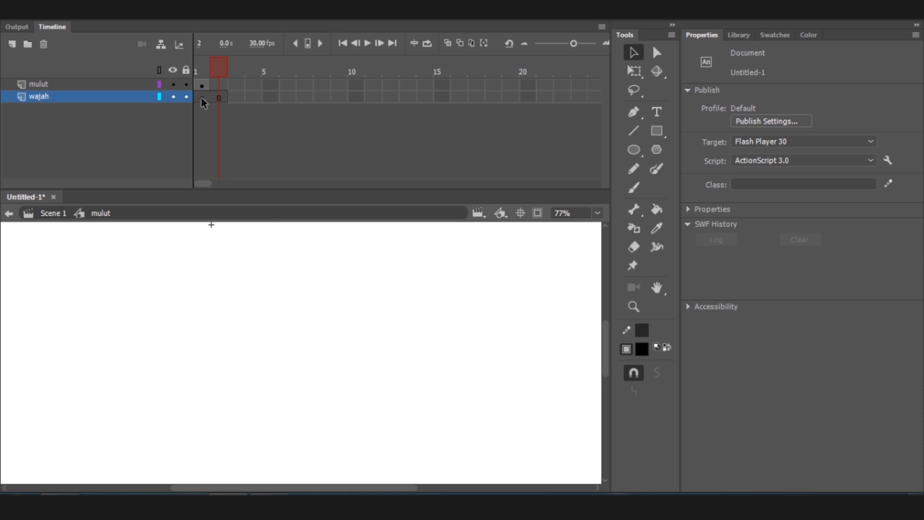
pyautogui.hotkey('ctrl', 'z')
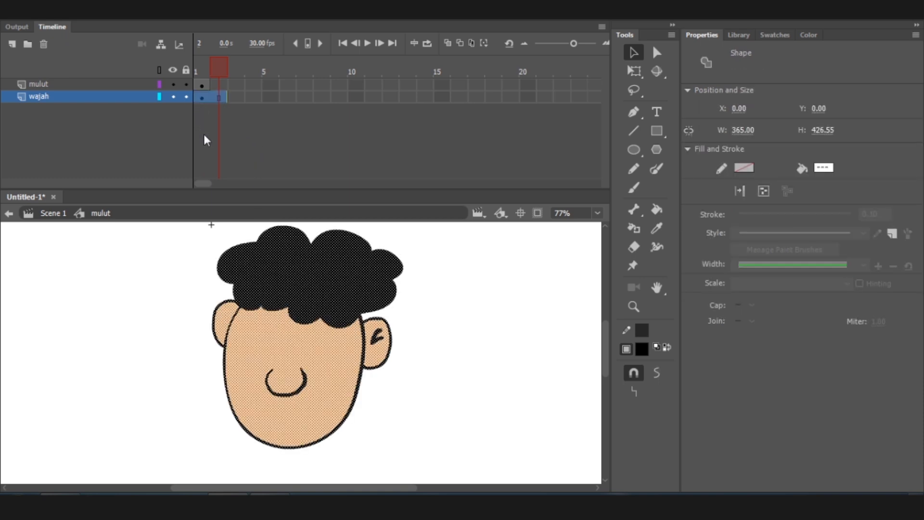
pyautogui.hotkey('ctrl', 'z')
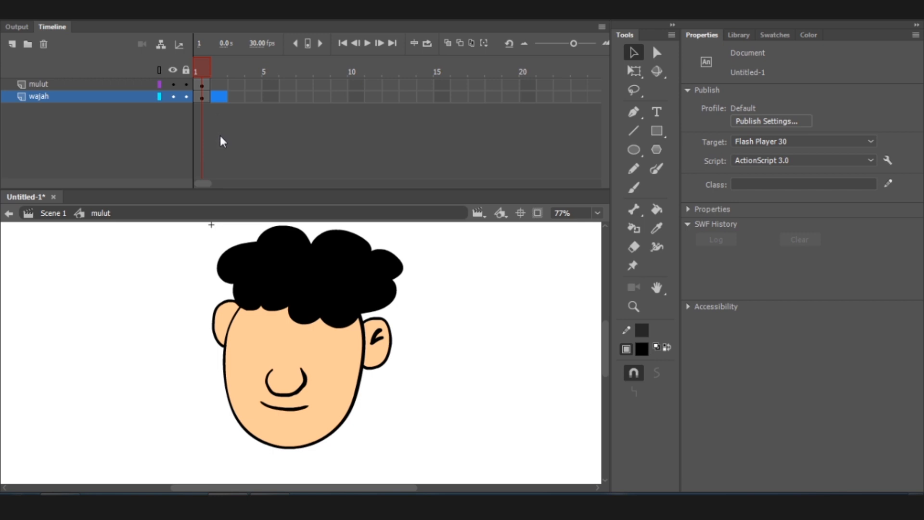
# Step: Try a wavy brush stroke on a blank keyframe at frame 2 of the wajah layer, and undo both changes
pyautogui.click(216, 97)
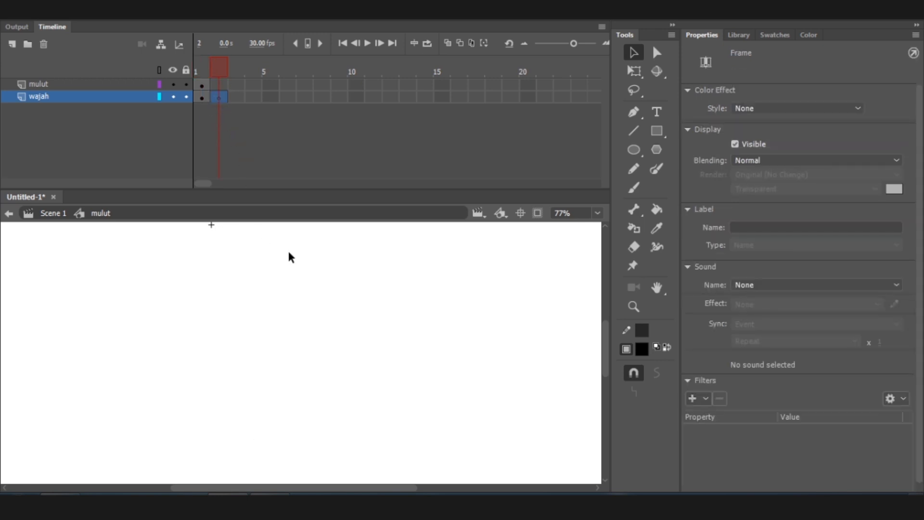
pyautogui.press('b')
pyautogui.moveTo(208, 316)
pyautogui.mouseDown()
pyautogui.moveTo(223, 303)
pyautogui.moveTo(342, 300)
pyautogui.mouseUp()
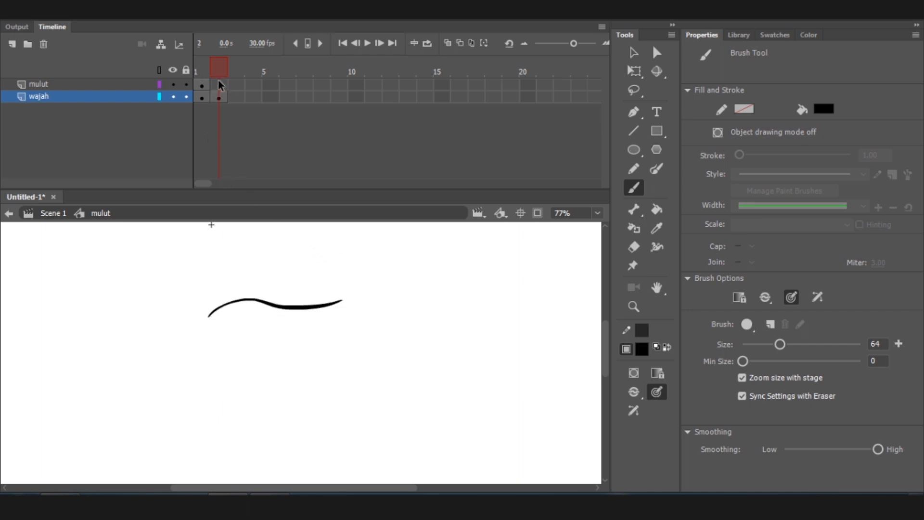
pyautogui.click(199, 76)
pyautogui.click(218, 76)
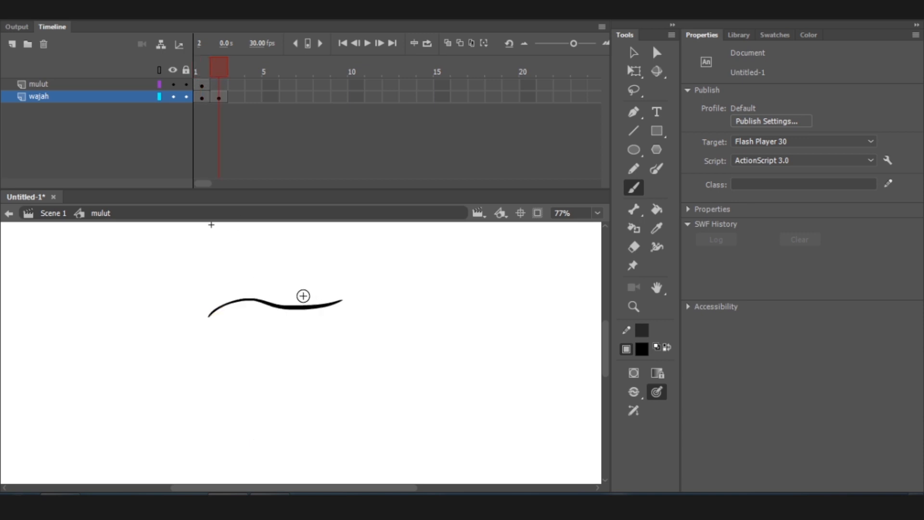
pyautogui.hotkey('ctrl', 'z')
pyautogui.hotkey('ctrl', 'z')
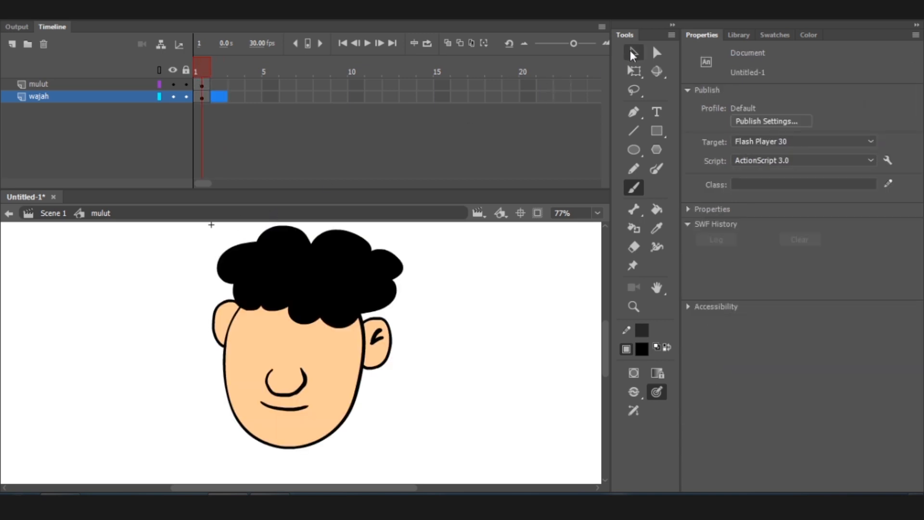
# Step: Extend the wajah layer's head drawing to frame 10 and lock the layer against selection
pyautogui.click(633, 52)
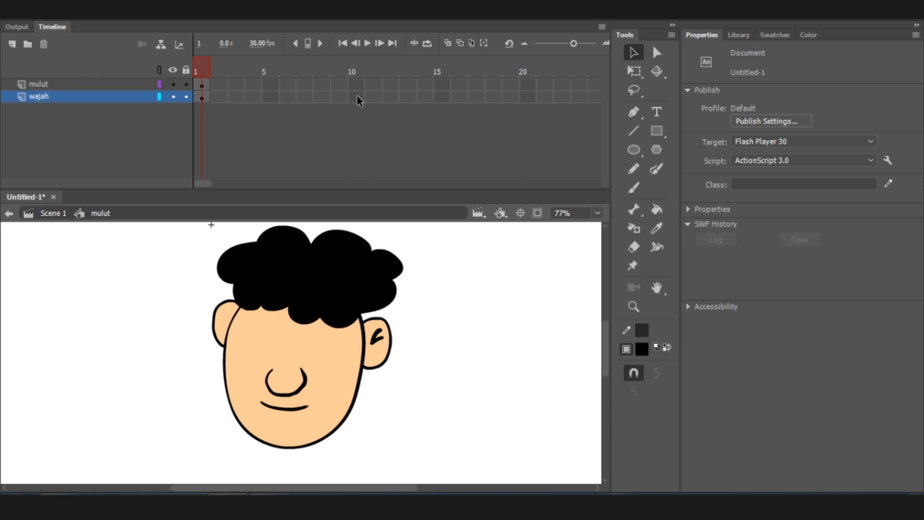
pyautogui.press('F5')
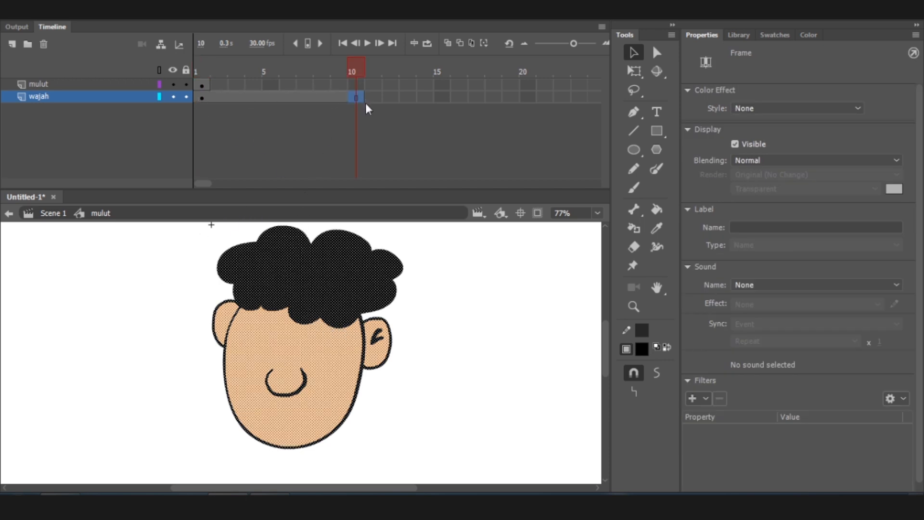
pyautogui.click(186, 97)
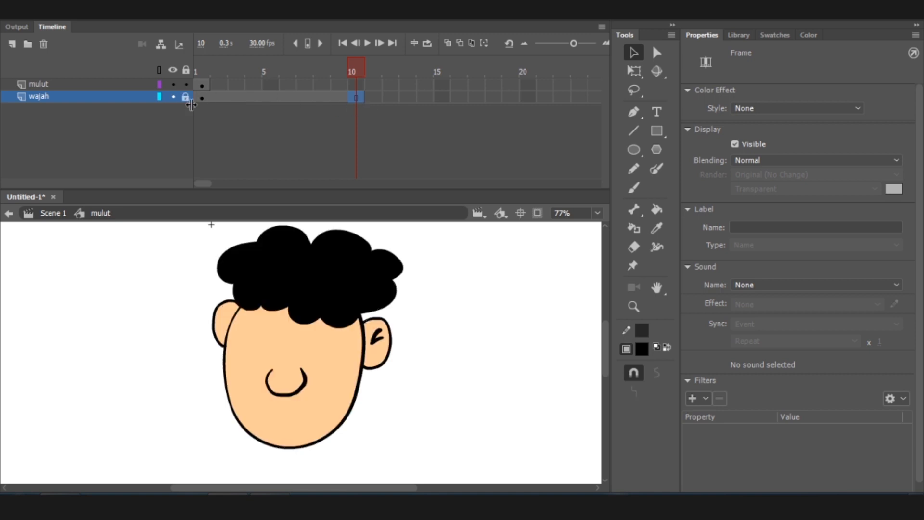
pyautogui.moveTo(261, 339); pyautogui.dragTo(333, 303)
pyautogui.moveTo(251, 335); pyautogui.dragTo(373, 272)
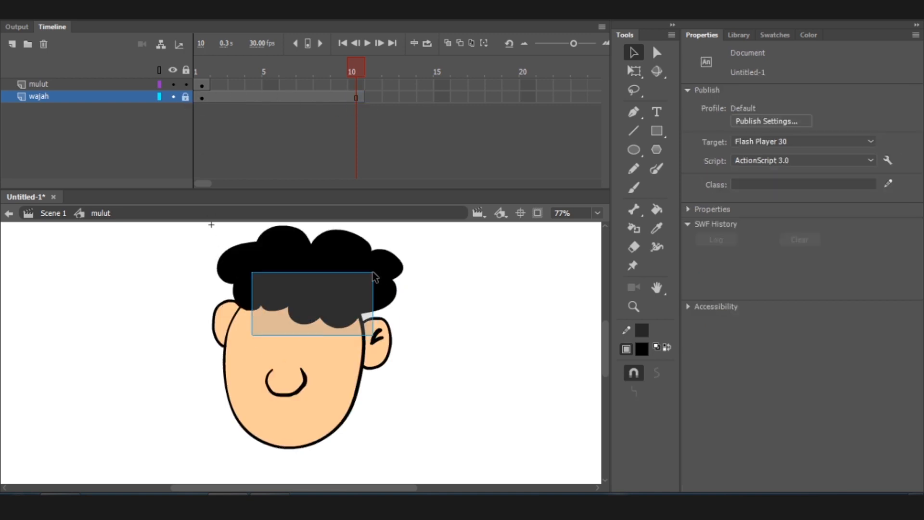
pyautogui.moveTo(243, 339); pyautogui.dragTo(369, 267)
pyautogui.moveTo(270, 308); pyautogui.dragTo(360, 264)
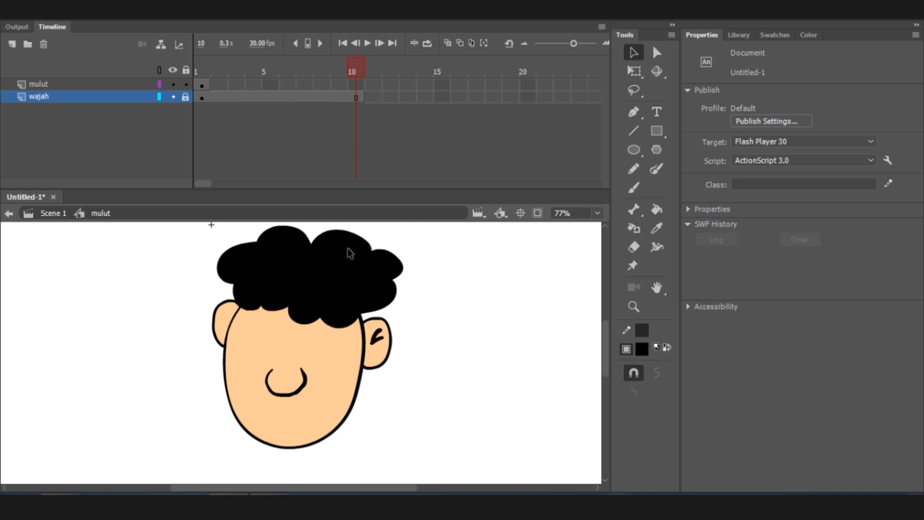
# Step: Insert a blank keyframe at frame 2 of the mulut layer and turn on onion skinning
pyautogui.click(218, 84)
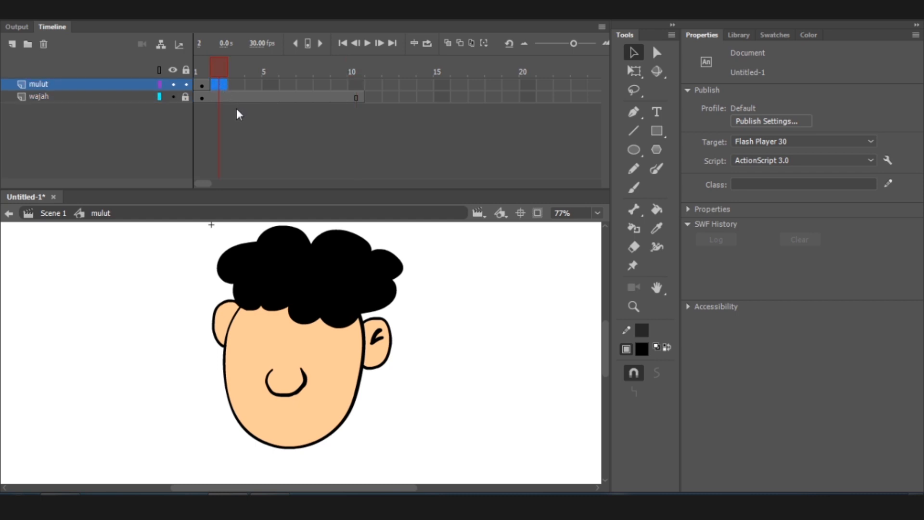
pyautogui.press('F7')
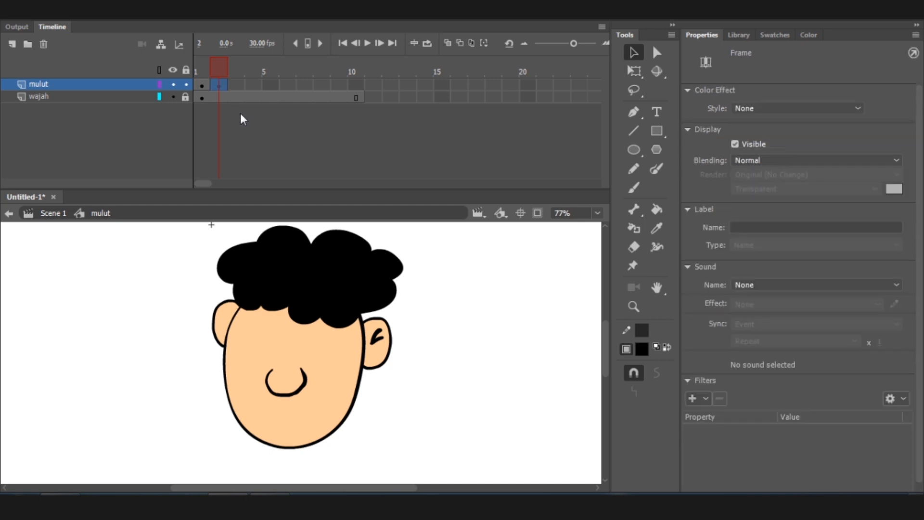
pyautogui.moveTo(193, 334); pyautogui.dragTo(369, 440)
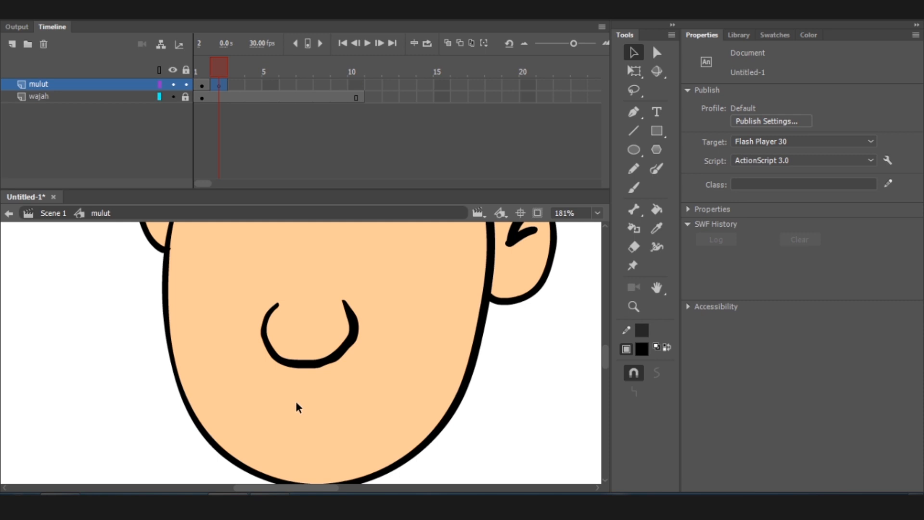
pyautogui.click(448, 42)
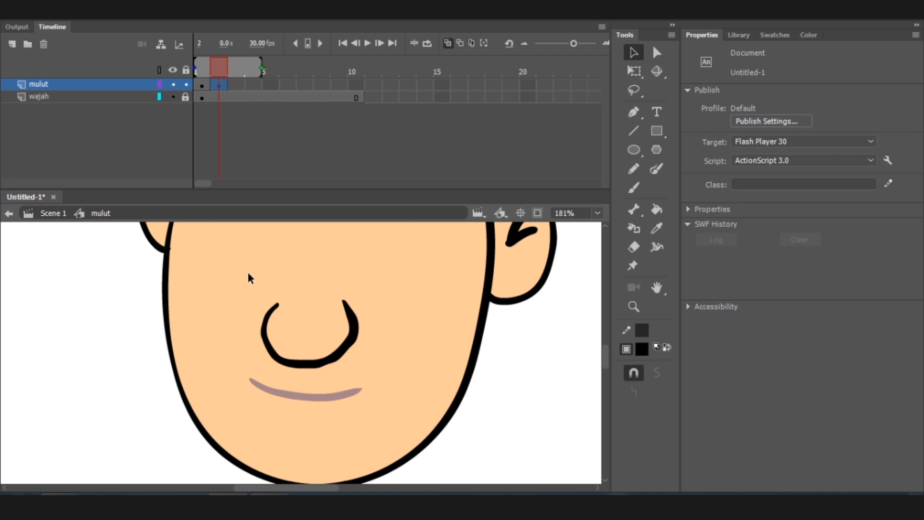
# Step: Brush a slightly open mouth outline with inner teeth and tongue lines in frame 2, over the onion-skinned closed mouth
pyautogui.click(633, 187)
pyautogui.scroll(3, 264, 340)
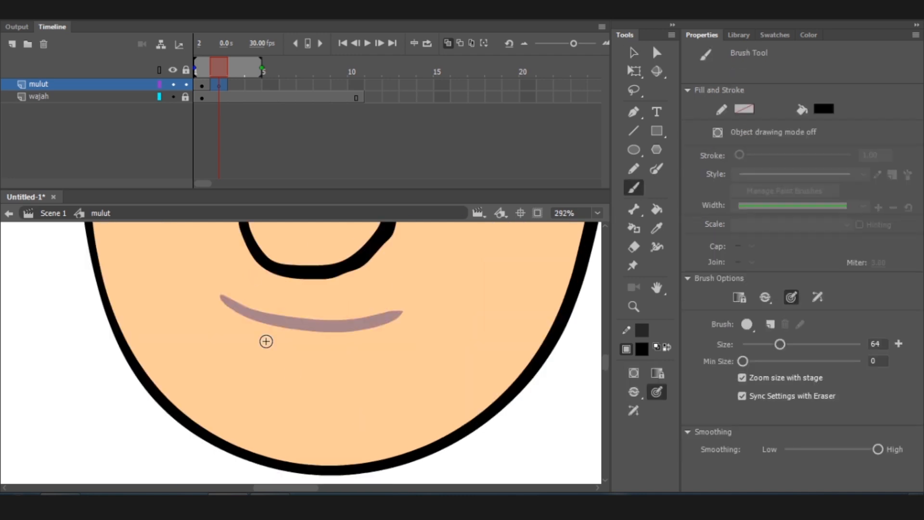
pyautogui.moveTo(215, 295)
pyautogui.mouseDown()
pyautogui.moveTo(419, 318)
pyautogui.moveTo(354, 356)
pyautogui.moveTo(216, 297)
pyautogui.moveTo(417, 333)
pyautogui.mouseUp()
pyautogui.moveTo(264, 341); pyautogui.dragTo(354, 351)
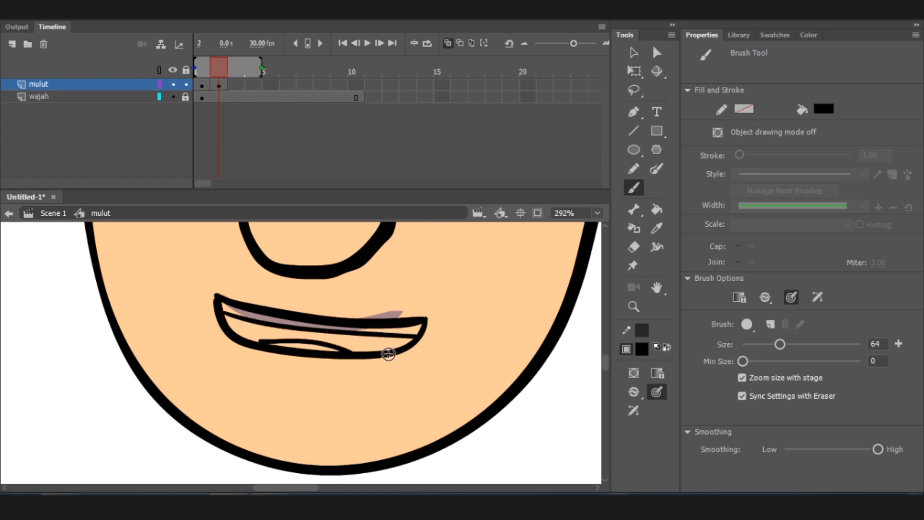
# Step: Insert a blank keyframe at frame 3 of the mulut layer and narrow the onion-skin range to frames 2 and 3
pyautogui.click(236, 87)
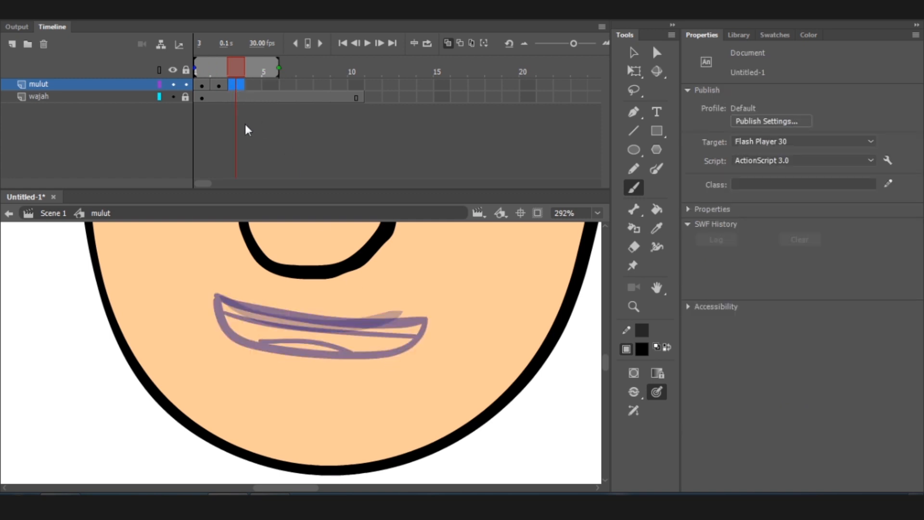
pyautogui.press('F7')
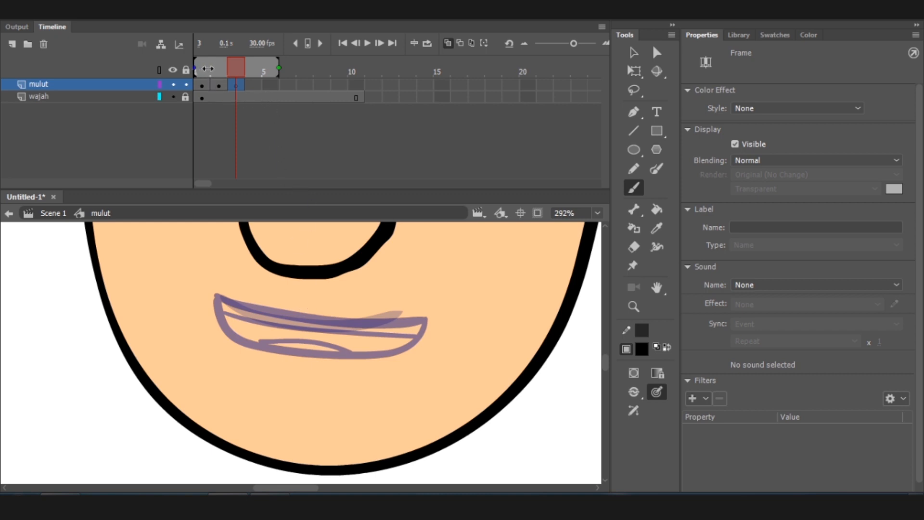
pyautogui.moveTo(208, 69); pyautogui.dragTo(211, 68)
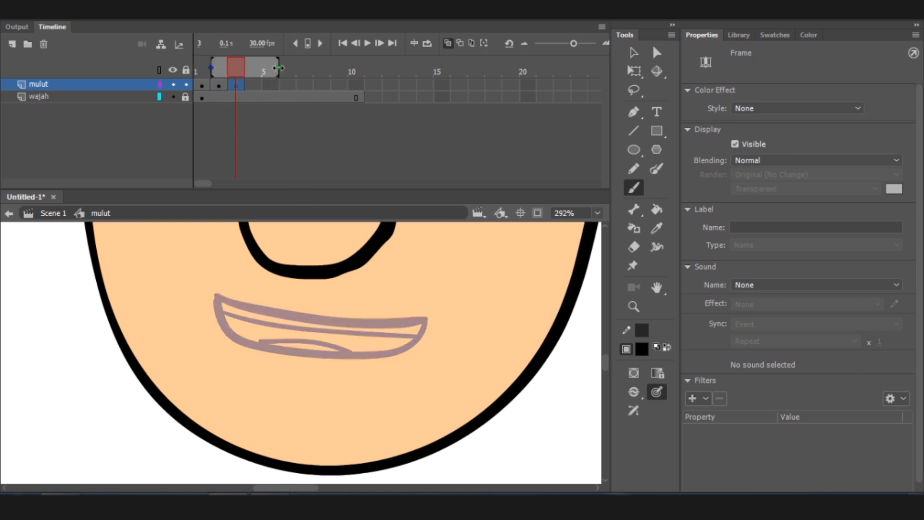
pyautogui.moveTo(278, 68); pyautogui.dragTo(241, 71)
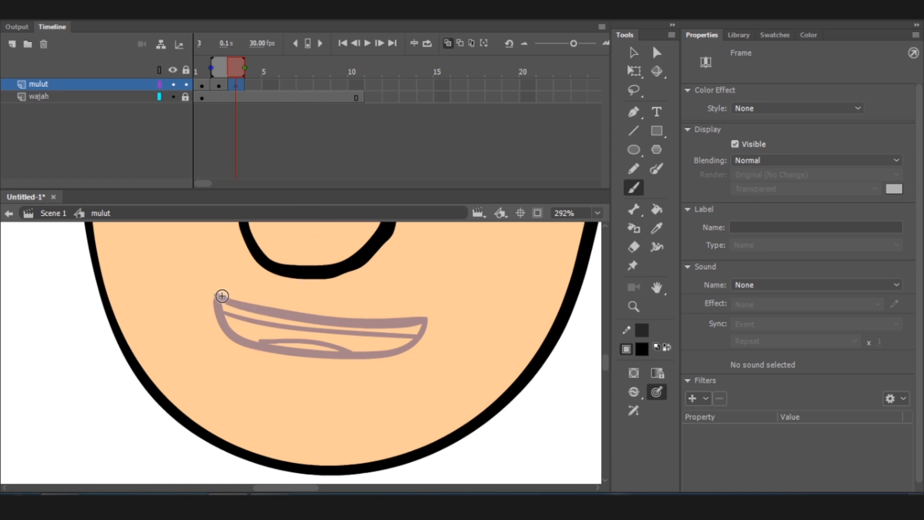
# Step: Brush a lower, tilted open mouth with a teeth line and tongue curve in frame 3, guided by the onion-skinned frame 2
pyautogui.moveTo(215, 294); pyautogui.dragTo(424, 328)
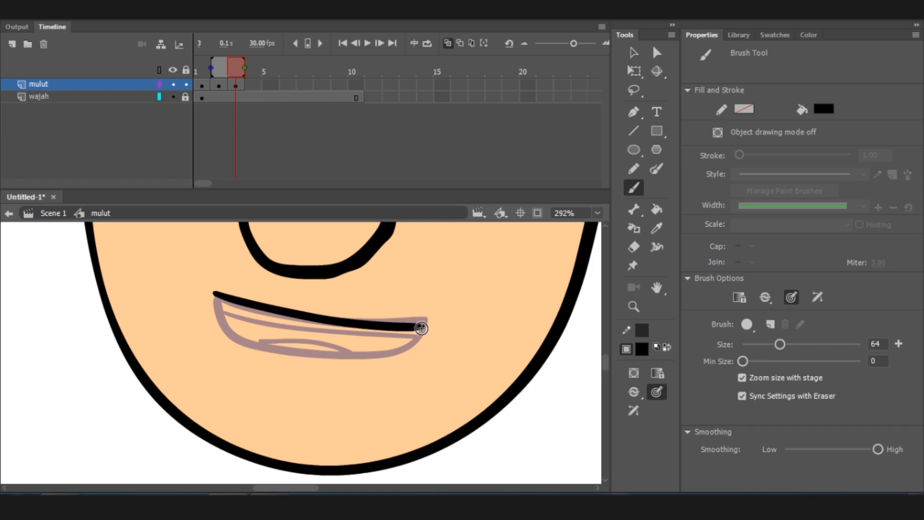
pyautogui.moveTo(420, 328)
pyautogui.mouseDown()
pyautogui.moveTo(336, 360)
pyautogui.moveTo(299, 353)
pyautogui.moveTo(211, 314)
pyautogui.moveTo(221, 295)
pyautogui.moveTo(417, 337)
pyautogui.mouseUp()
pyautogui.hotkey('ctrl', 'z')
pyautogui.moveTo(241, 345); pyautogui.dragTo(363, 360)
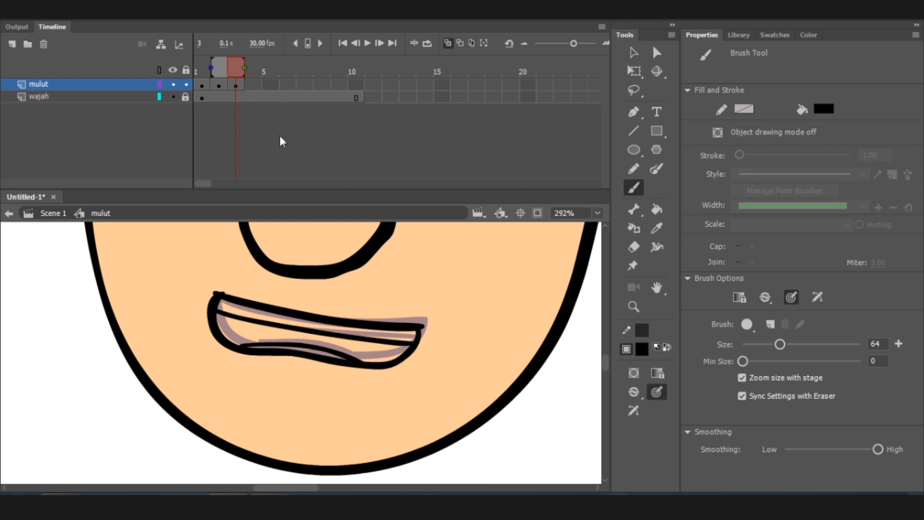
# Step: Insert a blank keyframe at frame 4 of the mulut layer and brush a small bean-shaped mouth outline
pyautogui.click(254, 86)
pyautogui.press('F7')
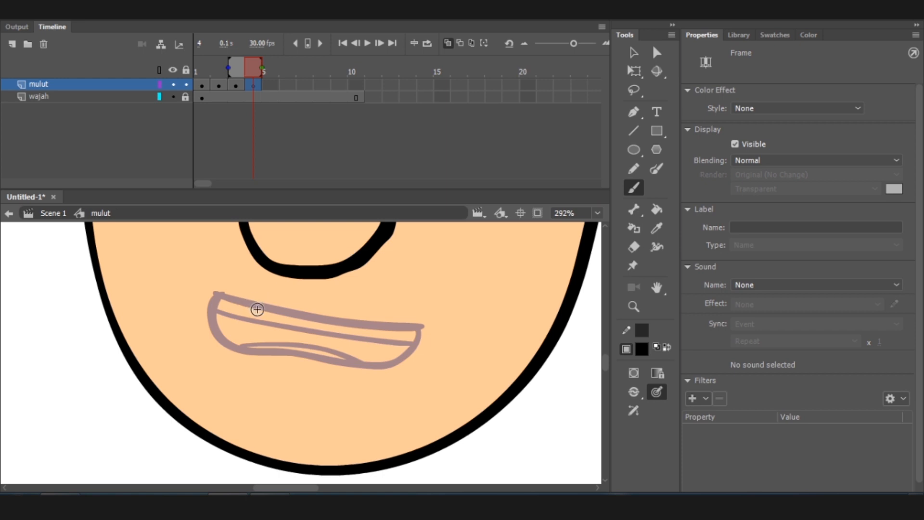
pyautogui.moveTo(301, 318)
pyautogui.mouseDown()
pyautogui.moveTo(295, 360)
pyautogui.moveTo(281, 306)
pyautogui.moveTo(288, 349)
pyautogui.moveTo(307, 307)
pyautogui.mouseUp()
pyautogui.hotkey('ctrl', 'z')
# Step: Insert a blank keyframe at frame 5 of the mulut layer and brush a small oval mouth outline
pyautogui.click(270, 85)
pyautogui.press('F7')
pyautogui.hotkey('ctrl', 'z')
# Step: Insert a blank keyframe at frame 6 of the mulut layer and brush a wide mouth outline with one line between the teeth
pyautogui.click(287, 85)
pyautogui.press('F7')
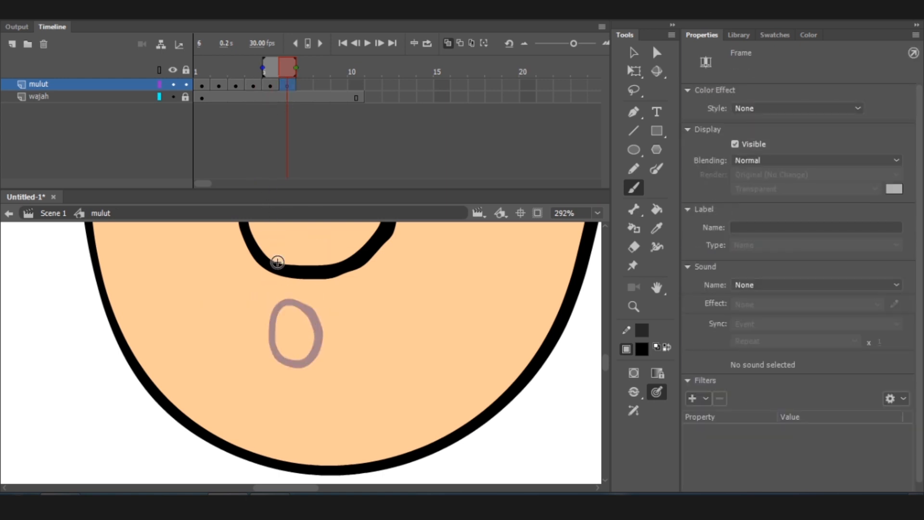
pyautogui.moveTo(219, 302)
pyautogui.mouseDown()
pyautogui.moveTo(398, 328)
pyautogui.moveTo(261, 346)
pyautogui.moveTo(223, 329)
pyautogui.moveTo(358, 344)
pyautogui.mouseUp()
pyautogui.hotkey('ctrl', 'z')
pyautogui.moveTo(244, 324); pyautogui.dragTo(368, 342)
# Step: Insert a blank keyframe at frame 7 of the mulut layer and brush an open mouth with a teeth line and arched tongue
pyautogui.click(305, 86)
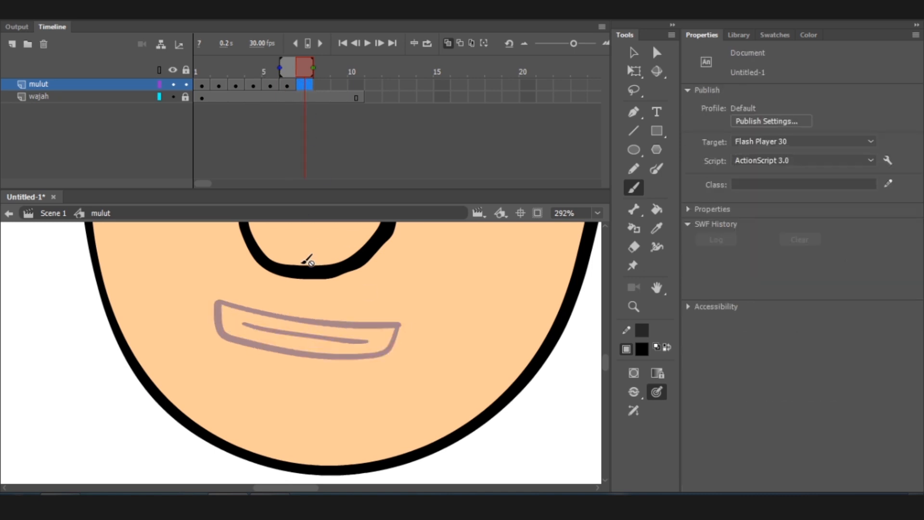
pyautogui.press('F7')
pyautogui.hotkey('ctrl', 'z')
pyautogui.moveTo(219, 301); pyautogui.dragTo(409, 325)
pyautogui.moveTo(409, 325)
pyautogui.mouseDown()
pyautogui.moveTo(393, 347)
pyautogui.moveTo(220, 312)
pyautogui.moveTo(402, 337)
pyautogui.mouseUp()
pyautogui.moveTo(255, 339); pyautogui.dragTo(342, 354)
# Step: Insert a blank keyframe at frame 8 of the mulut layer and brush the upper lip line along the onion-skinned mouth
pyautogui.click(322, 85)
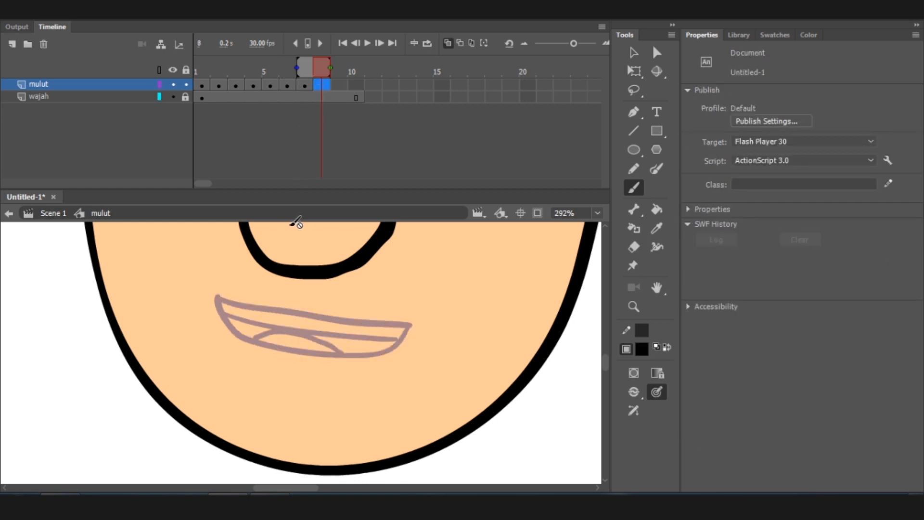
pyautogui.press('F6')
pyautogui.hotkey('ctrl', 'z')
pyautogui.press('F7')
pyautogui.moveTo(215, 298)
pyautogui.mouseDown()
pyautogui.moveTo(429, 329)
pyautogui.moveTo(263, 330)
pyautogui.mouseUp()
# Step: Try brushing curved tooth and mouth-side strokes below the upper lip in frame 8, and undo them
pyautogui.moveTo(354, 350)
pyautogui.mouseDown()
pyautogui.moveTo(321, 328)
pyautogui.moveTo(278, 332)
pyautogui.mouseUp()
pyautogui.hotkey('ctrl', 'z')
pyautogui.hotkey('ctrl', 'z')
pyautogui.moveTo(336, 343); pyautogui.dragTo(247, 325)
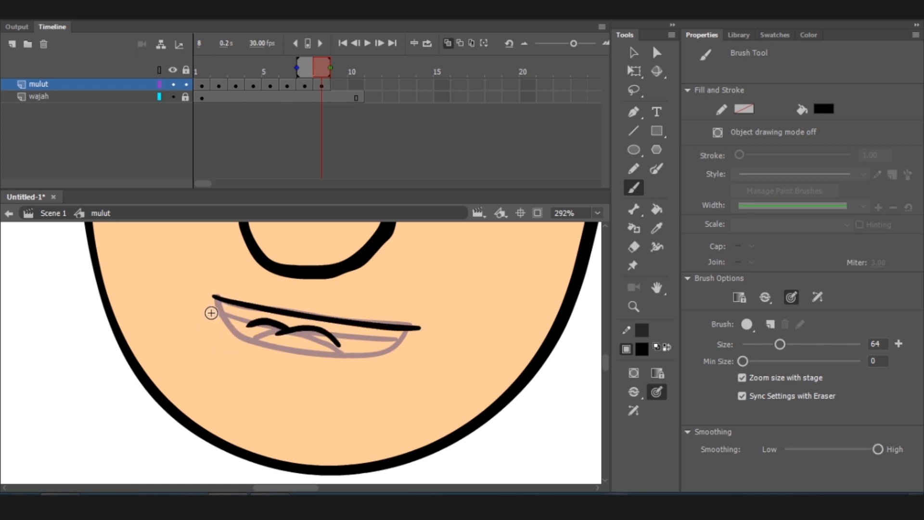
pyautogui.moveTo(215, 299); pyautogui.dragTo(248, 324)
pyautogui.moveTo(337, 343); pyautogui.dragTo(419, 327)
pyautogui.hotkey('ctrl', 'z')
pyautogui.moveTo(338, 343)
pyautogui.mouseDown()
pyautogui.moveTo(420, 330)
pyautogui.moveTo(337, 342)
pyautogui.mouseUp()
pyautogui.hotkey('ctrl', 'z')
pyautogui.hotkey('ctrl', 'z')
pyautogui.hotkey('ctrl', 'z')
pyautogui.hotkey('ctrl', 'z')
pyautogui.hotkey('ctrl', 'z')
pyautogui.hotkey('ctrl', 'z')
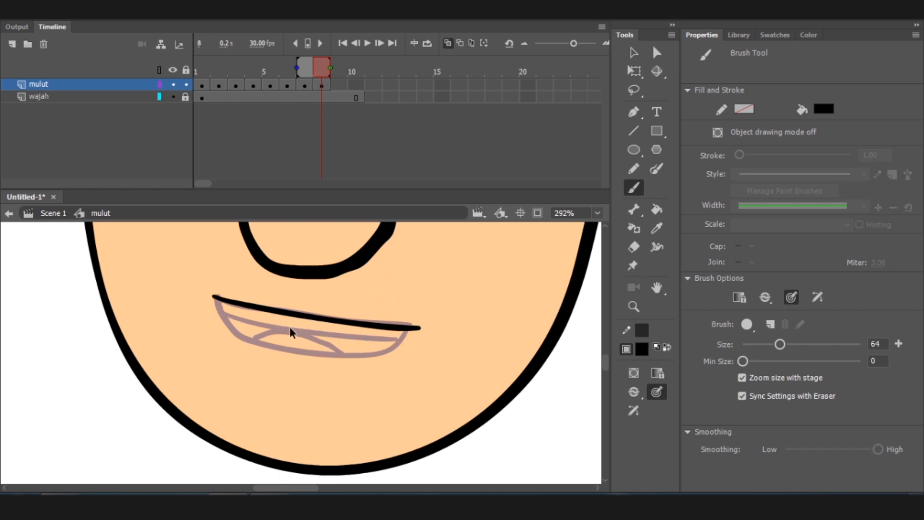
# Step: Brush the frame 8 mouth as a lip-biting shape with curved sides and two arched tooth strokes along its lower edge
pyautogui.moveTo(215, 296)
pyautogui.mouseDown()
pyautogui.moveTo(410, 313)
pyautogui.moveTo(320, 318)
pyautogui.moveTo(426, 327)
pyautogui.moveTo(228, 340)
pyautogui.mouseUp()
pyautogui.hotkey('ctrl', 'z')
pyautogui.hotkey('ctrl', 'z')
pyautogui.hotkey('ctrl', 'z')
pyautogui.hotkey('ctrl', 'z')
pyautogui.moveTo(350, 348); pyautogui.dragTo(283, 344)
pyautogui.moveTo(348, 343); pyautogui.dragTo(426, 328)
pyautogui.hotkey('ctrl', 'z')
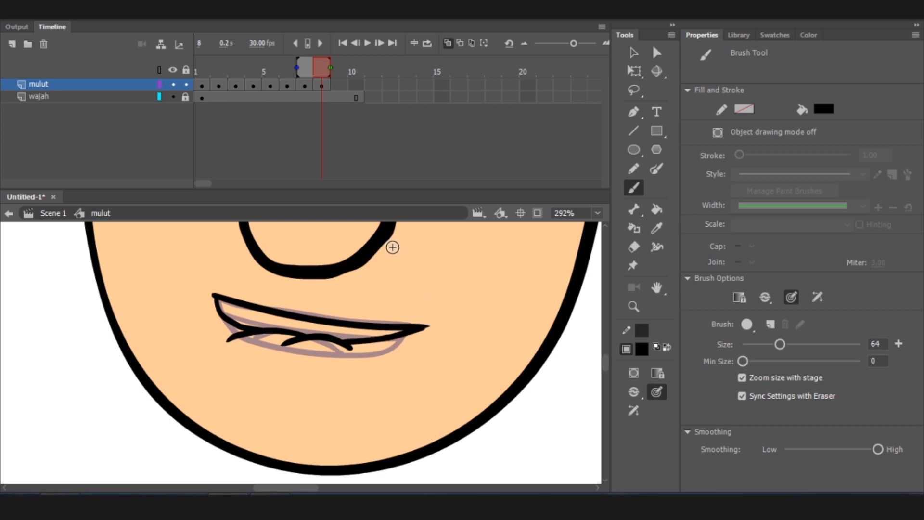
# Step: Try shifting mulut frames 4 to 8 one frame on and redrawing the mouth in frame 4, and undo the changes
pyautogui.click(216, 72)
pyautogui.click(253, 73)
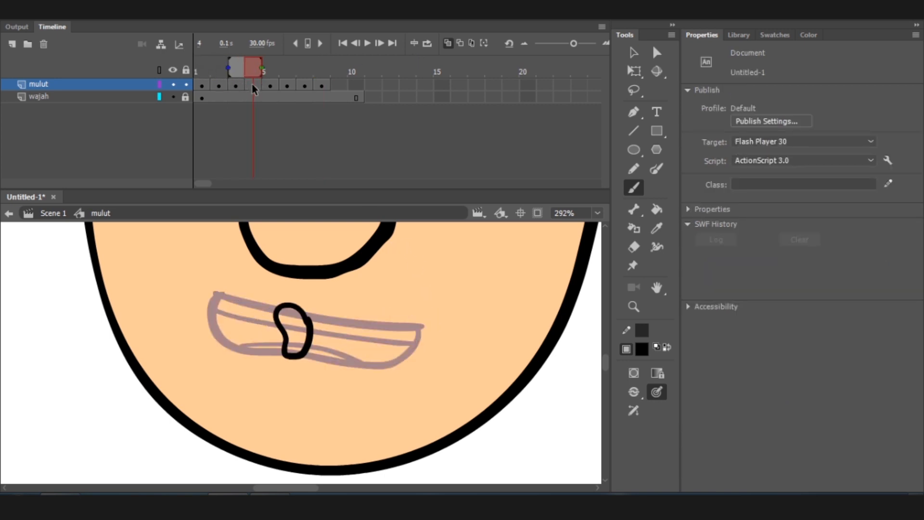
pyautogui.moveTo(252, 86); pyautogui.dragTo(321, 86)
pyautogui.moveTo(254, 86); pyautogui.dragTo(270, 86)
pyautogui.click(253, 85)
pyautogui.click(660, 54)
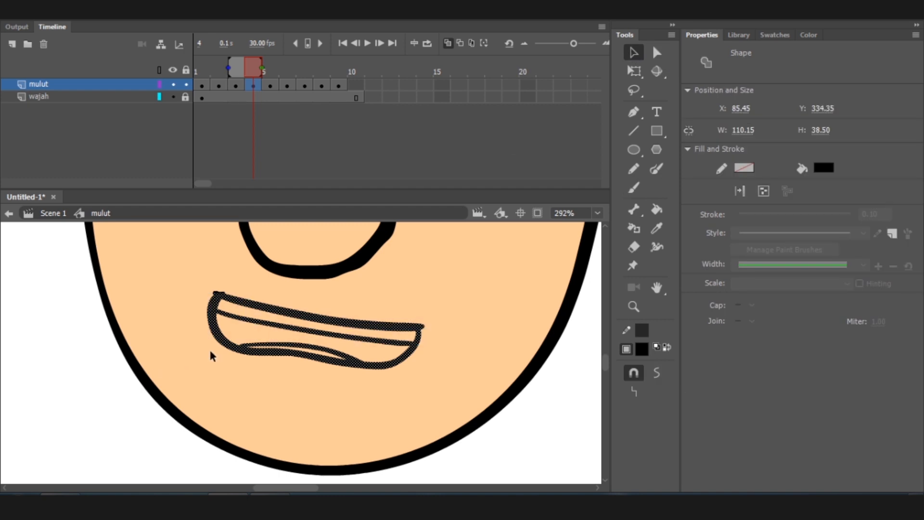
pyautogui.press('Delete')
pyautogui.press('b')
pyautogui.moveTo(212, 289); pyautogui.dragTo(399, 322)
pyautogui.hotkey('ctrl', 'z')
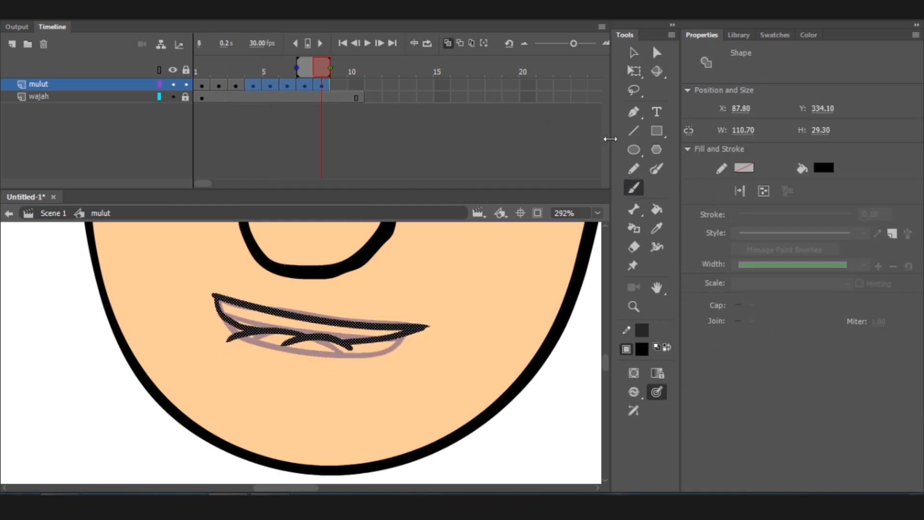
pyautogui.hotkey('ctrl', 'shift', 'a')
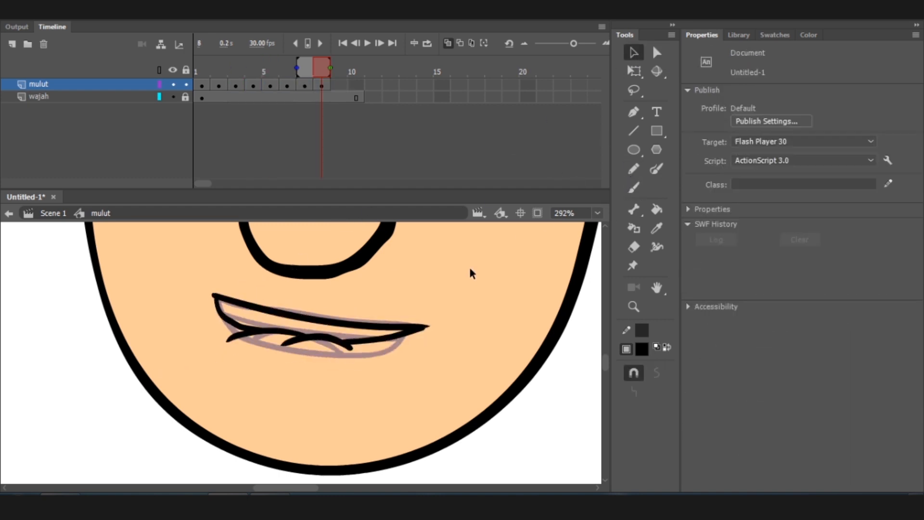
# Step: Shift the mulut layer's keyframes from frames 4–8 to frames 5–9, leaving frame 4 free for another mouth
pyautogui.click(633, 188)
pyautogui.click(218, 70)
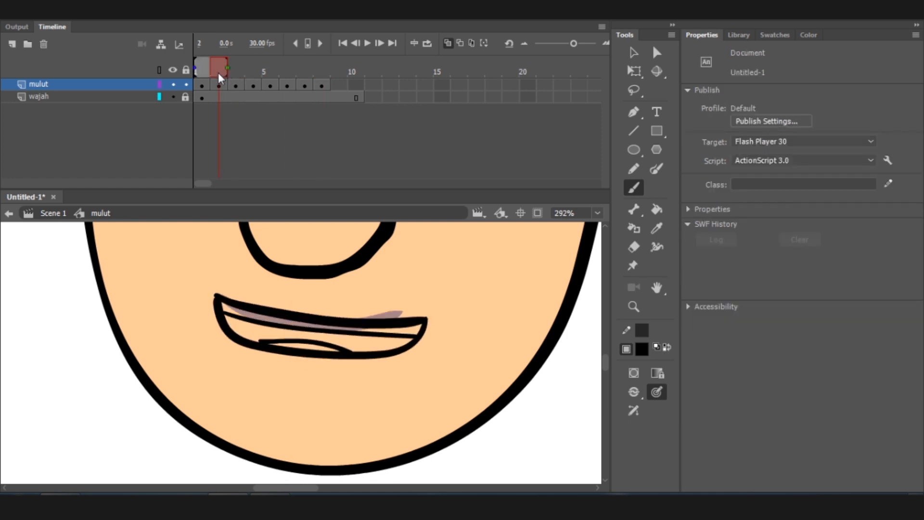
pyautogui.click(232, 72)
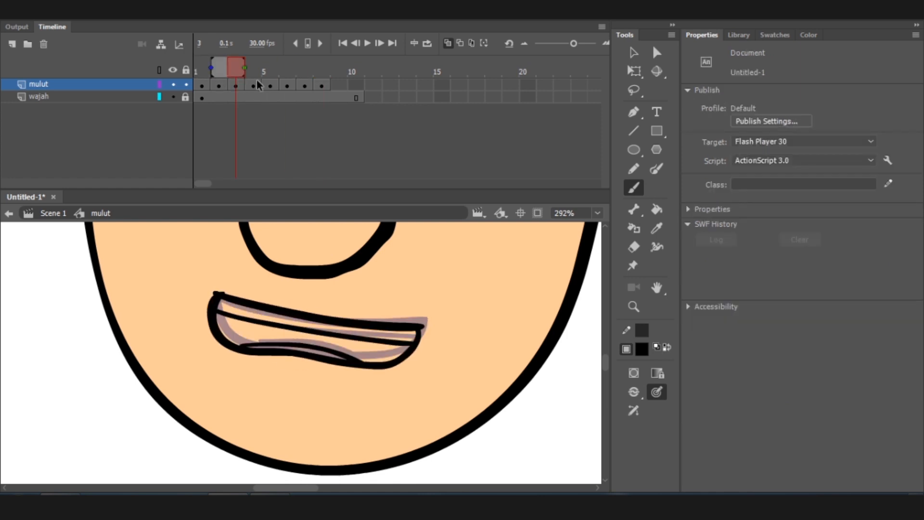
pyautogui.click(251, 87)
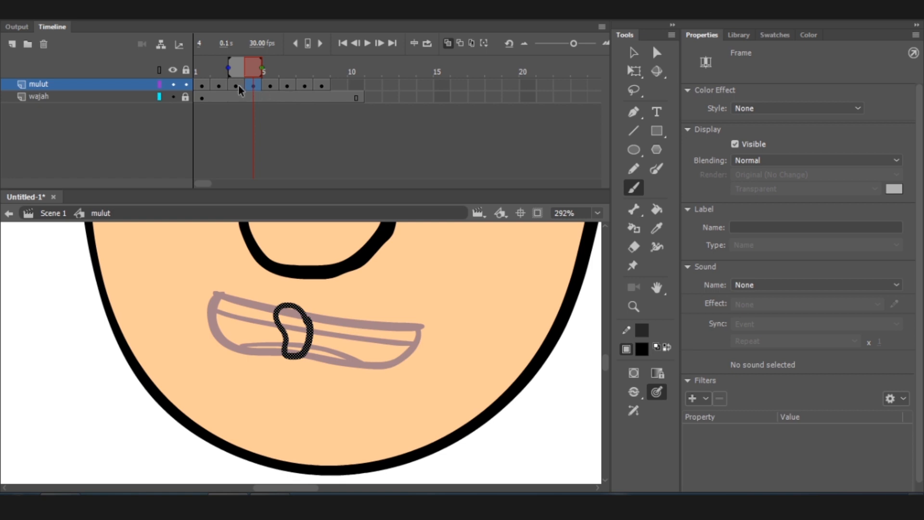
pyautogui.click(322, 85)
pyautogui.keyDown('shift'); pyautogui.click(254, 87); pyautogui.keyUp('shift')
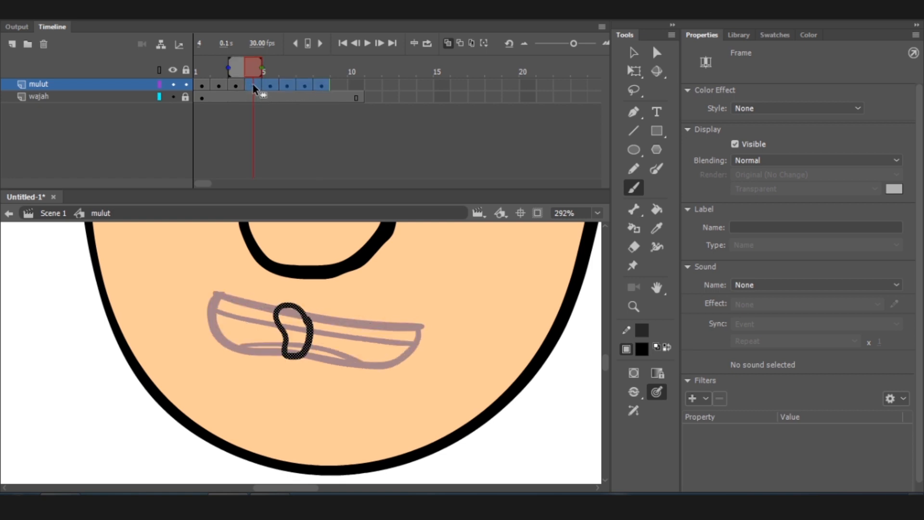
pyautogui.moveTo(253, 84); pyautogui.dragTo(271, 94)
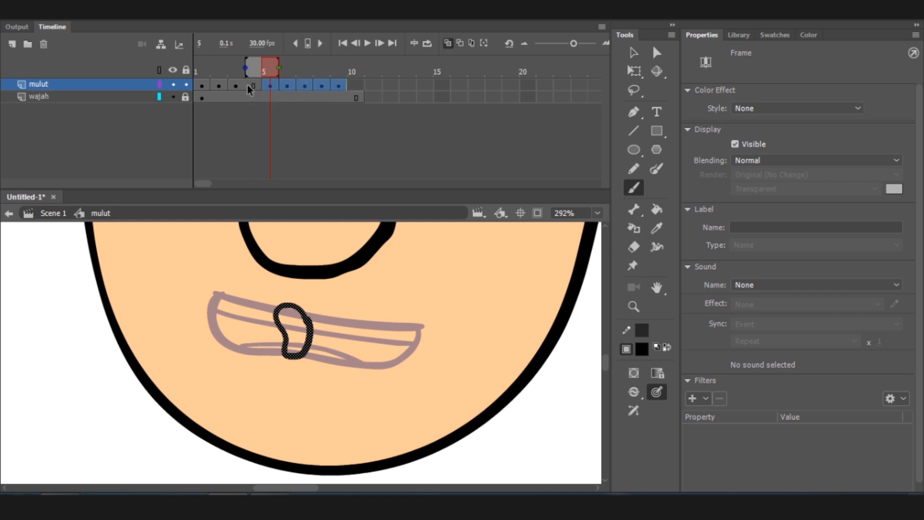
# Step: Compare the mouth drawings on frames 3 and 4 of the mulut layer by switching between them
pyautogui.click(238, 86)
pyautogui.click(252, 88)
pyautogui.click(236, 87)
pyautogui.click(252, 87)
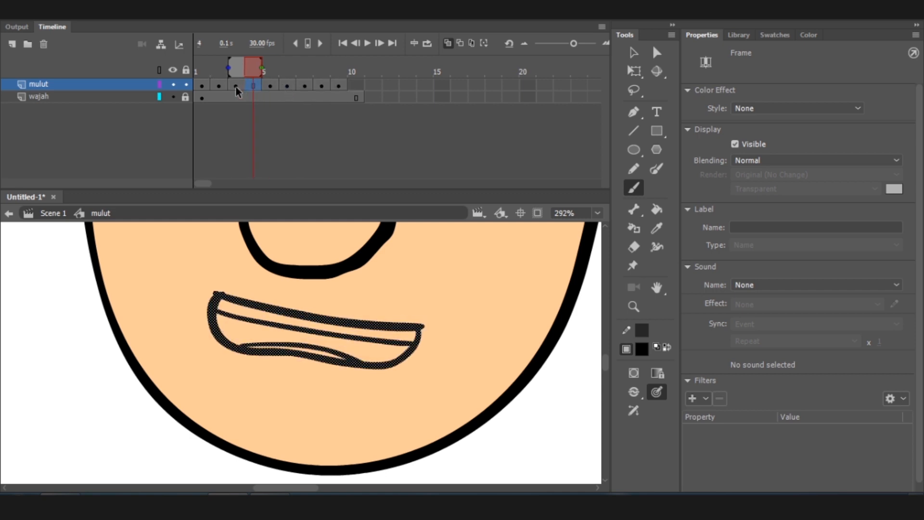
pyautogui.click(235, 86)
pyautogui.click(251, 87)
pyautogui.click(236, 87)
pyautogui.click(252, 88)
pyautogui.click(235, 85)
pyautogui.click(251, 87)
pyautogui.click(235, 86)
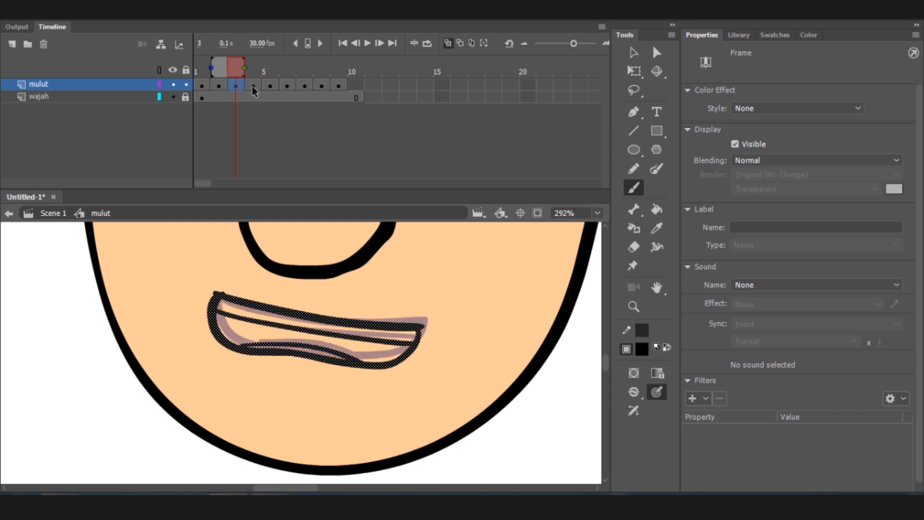
# Step: Turn frame 4 of the mulut layer into an empty keyframe by removing the mouth carried over from frame 3
pyautogui.click(252, 86)
pyautogui.press('v')
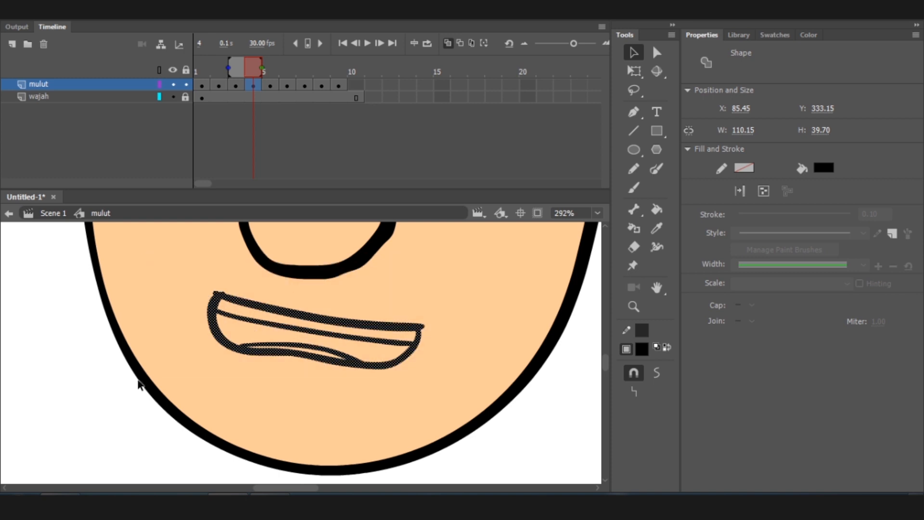
pyautogui.click(203, 322)
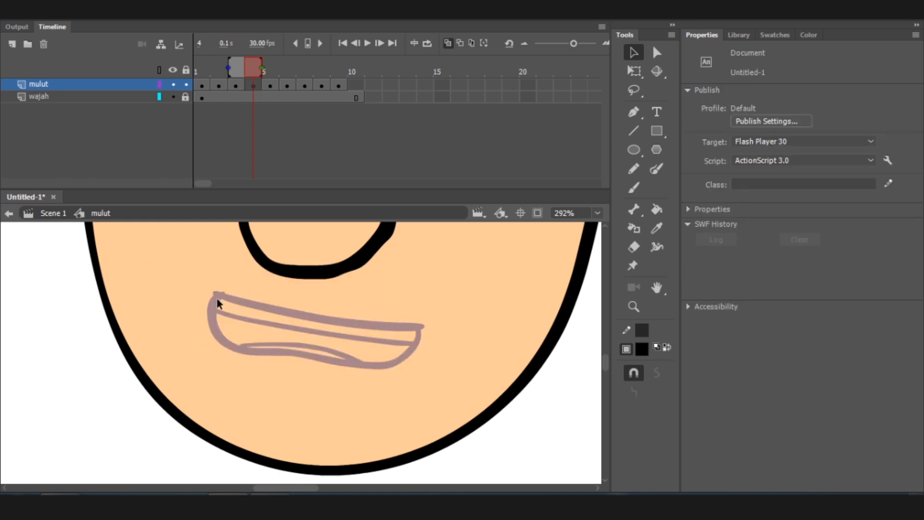
# Step: Brush a wide-open smiling mouth with a teeth line and two overlapping tongue curves in frame 4
pyautogui.click(633, 188)
pyautogui.moveTo(213, 291)
pyautogui.mouseDown()
pyautogui.moveTo(437, 325)
pyautogui.moveTo(356, 324)
pyautogui.moveTo(420, 333)
pyautogui.mouseUp()
pyautogui.moveTo(382, 361)
pyautogui.mouseDown()
pyautogui.moveTo(306, 356)
pyautogui.moveTo(269, 370)
pyautogui.mouseUp()
pyautogui.moveTo(313, 357); pyautogui.dragTo(231, 343)
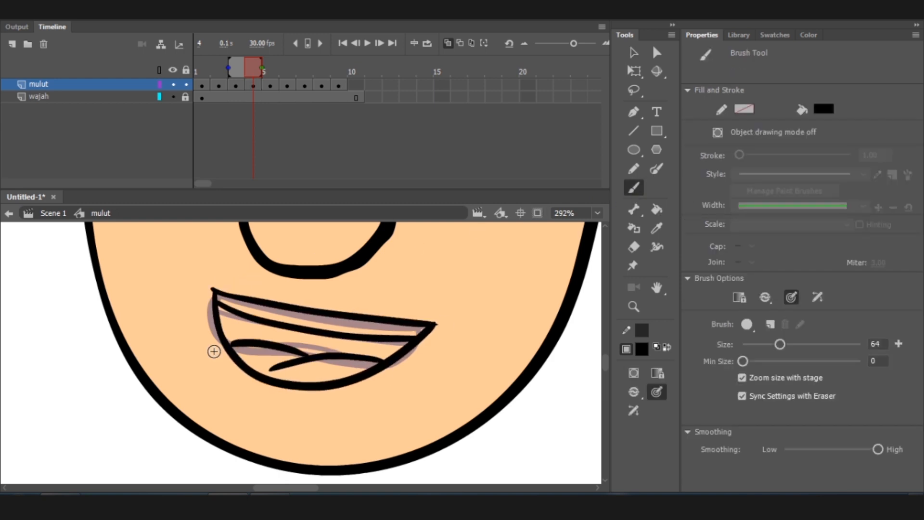
pyautogui.press('v')
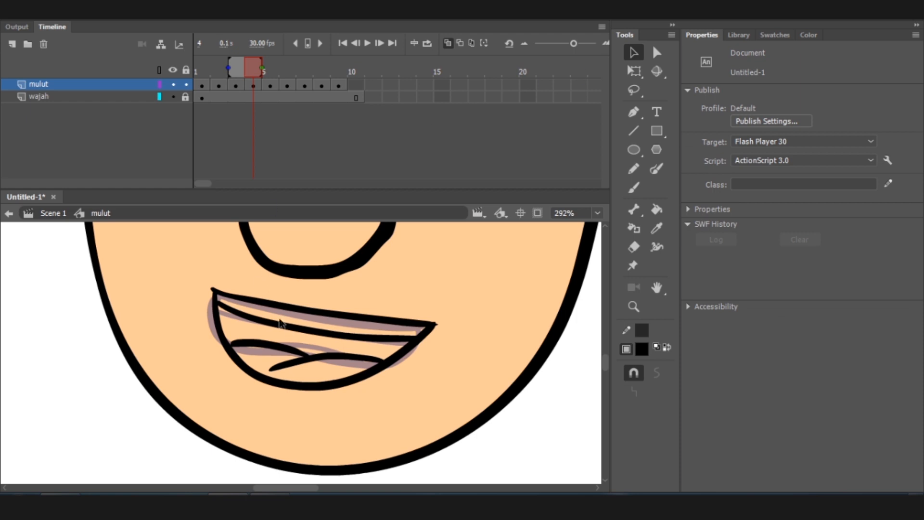
# Step: Turn off onion skinning and go to frame 2 of the mulut layer with nothing selected
pyautogui.click(447, 44)
pyautogui.click(203, 71)
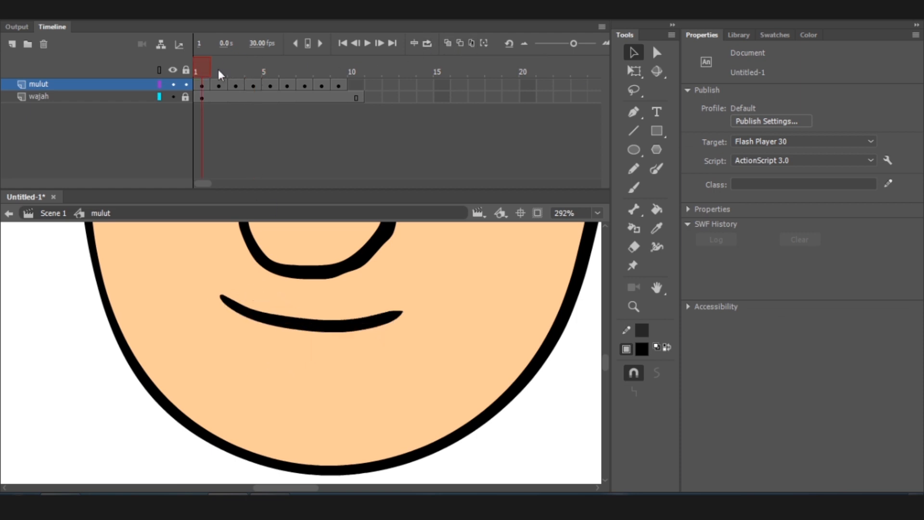
pyautogui.click(219, 86)
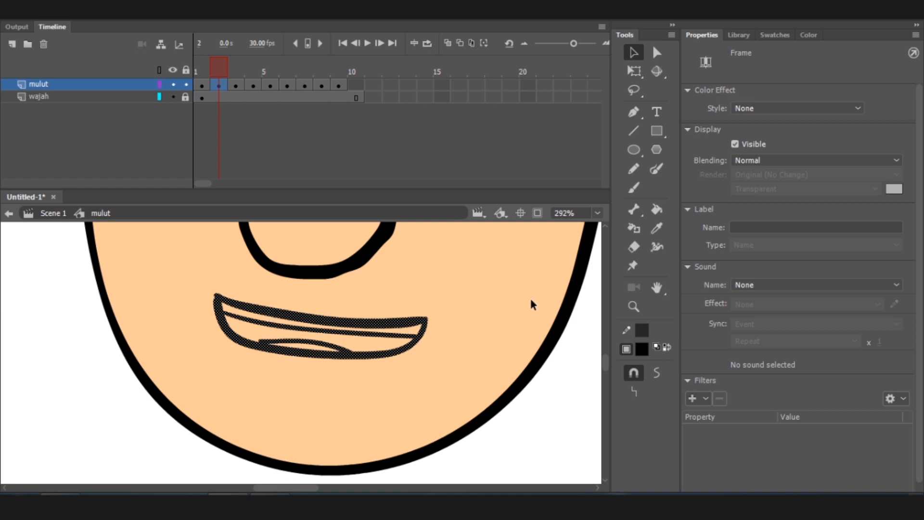
pyautogui.click(568, 361)
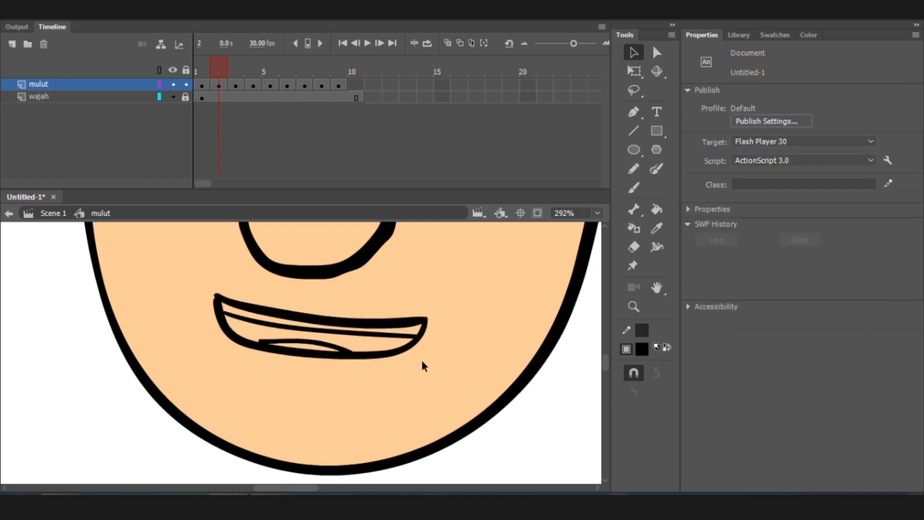
# Step: Fill the teeth area of the frame 2 mouth with white using the Paint Bucket
pyautogui.click(657, 210)
pyautogui.click(822, 110)
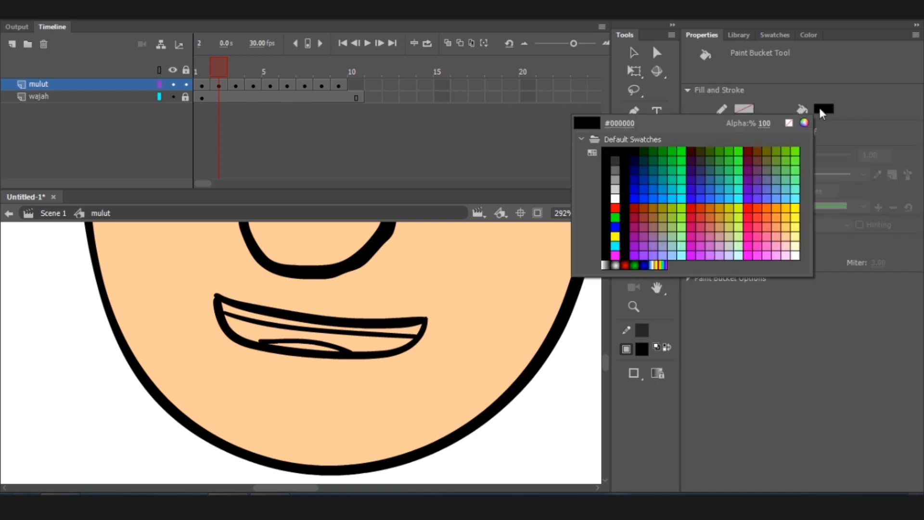
pyautogui.click(615, 198)
pyautogui.click(414, 332)
# Step: Fill the teeth areas white in the open mouths on frame 3 and the following mulut keyframes
pyautogui.click(236, 86)
pyautogui.click(410, 345)
pyautogui.hotkey('ctrl', 'z')
pyautogui.click(254, 86)
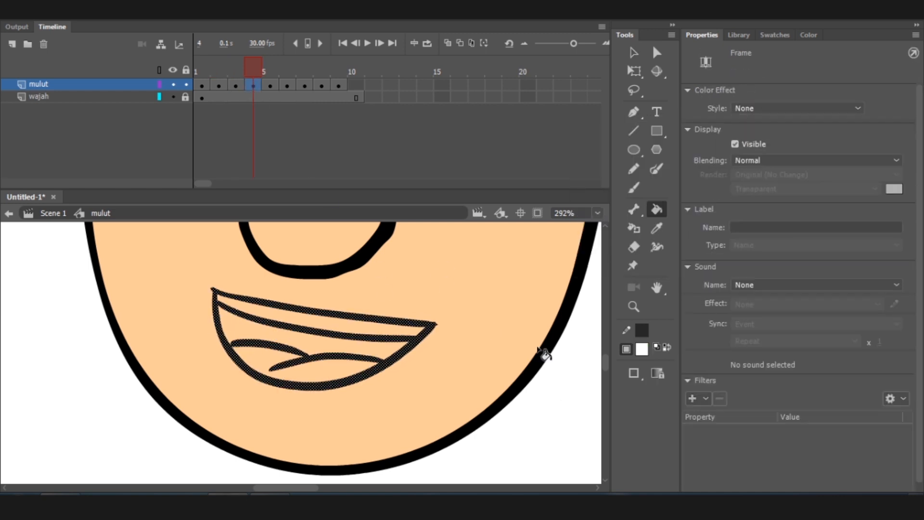
pyautogui.click(547, 355)
pyautogui.click(305, 86)
pyautogui.click(382, 347)
pyautogui.press('Return')
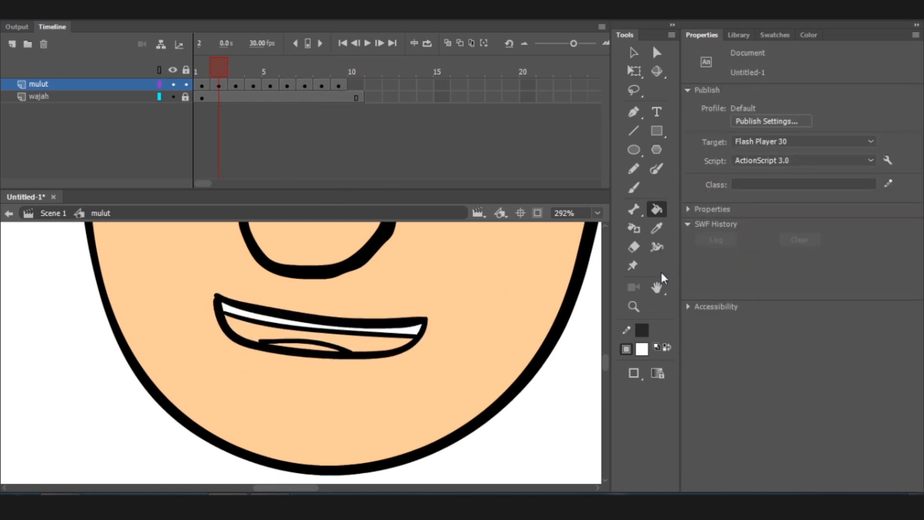
# Step: Fill the mouth interior below the teeth on frame 2 with black, and move on to frame 3
pyautogui.click(656, 209)
pyautogui.click(822, 110)
pyautogui.click(614, 161)
pyautogui.click(357, 344)
pyautogui.click(822, 110)
pyautogui.click(615, 152)
pyautogui.click(357, 344)
pyautogui.click(237, 87)
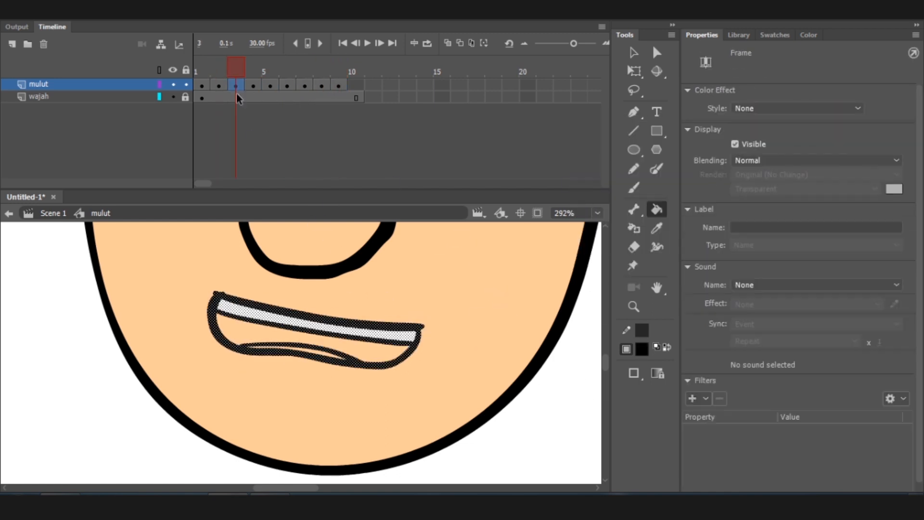
# Step: Fill the mouth interiors on frames 3, 4, 5, 6 and 8 of the mulut layer with black
pyautogui.click(392, 355)
pyautogui.click(253, 85)
pyautogui.click(371, 344)
pyautogui.click(270, 86)
pyautogui.click(295, 331)
pyautogui.click(287, 86)
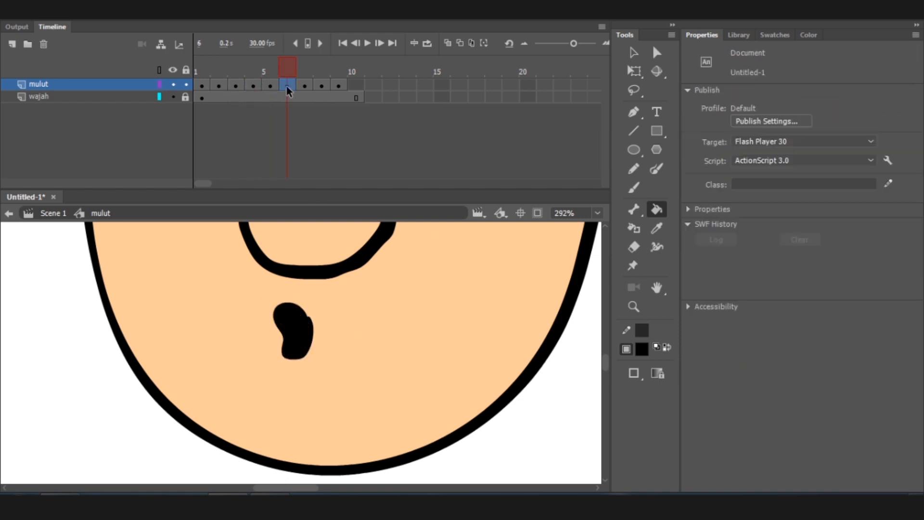
pyautogui.click(294, 332)
pyautogui.click(305, 86)
pyautogui.click(322, 86)
pyautogui.click(269, 317)
pyautogui.click(338, 85)
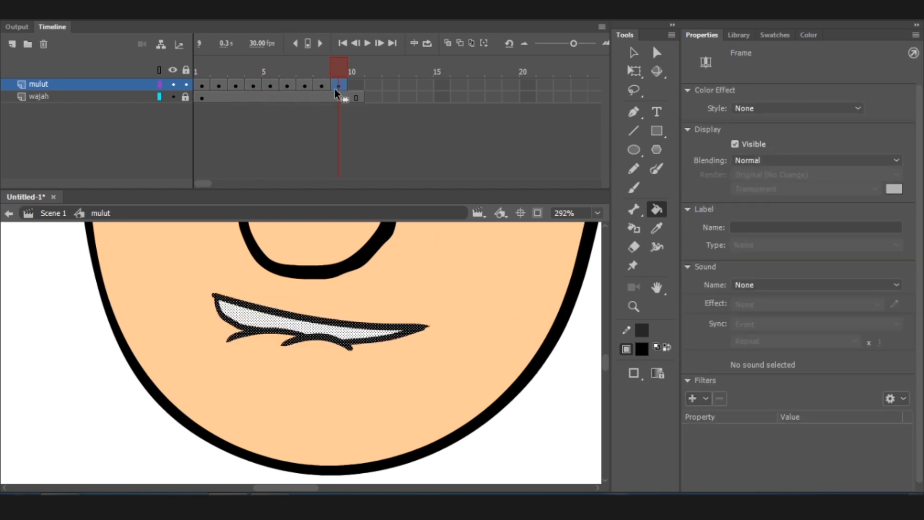
# Step: Set the fill colour to white (#FFFFFF) and fill the lower openings of the mouths on frames 2 and 3
pyautogui.click(218, 86)
pyautogui.click(643, 349)
pyautogui.click(656, 209)
pyautogui.click(823, 110)
pyautogui.click(615, 208)
pyautogui.click(823, 110)
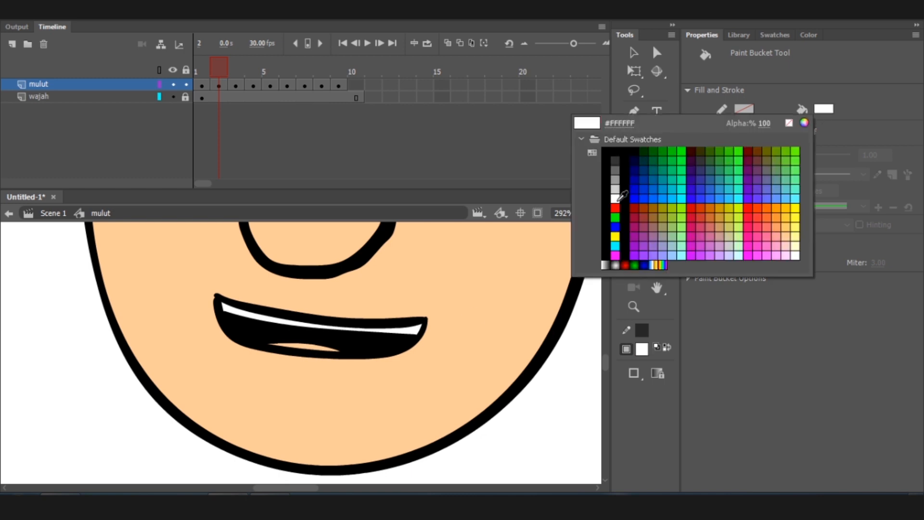
pyautogui.click(617, 200)
pyautogui.click(236, 87)
pyautogui.click(318, 354)
# Step: Set the fill colour to red (#FF0000) and fill the tongues in the mouths on frames 4 and 8
pyautogui.click(254, 88)
pyautogui.click(571, 367)
pyautogui.click(823, 110)
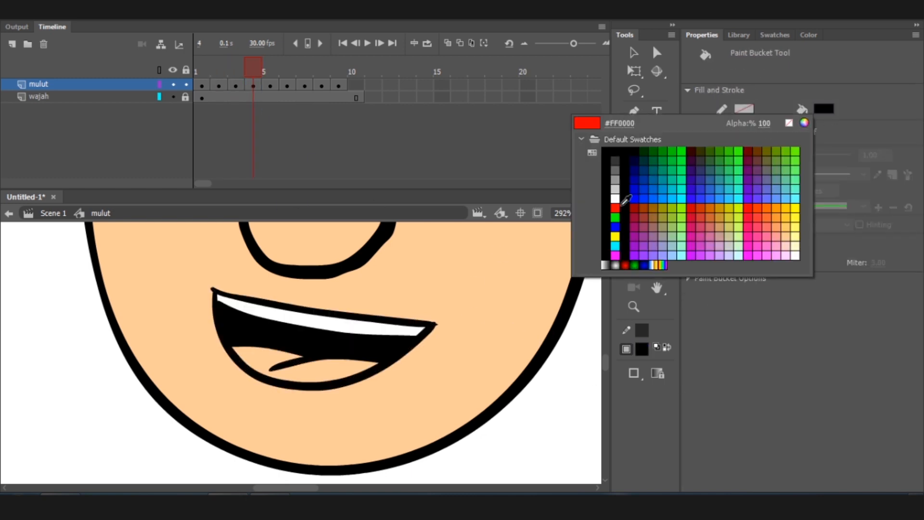
pyautogui.click(617, 207)
pyautogui.click(313, 371)
pyautogui.click(271, 87)
pyautogui.click(287, 87)
pyautogui.click(304, 87)
pyautogui.click(321, 88)
pyautogui.click(298, 341)
pyautogui.click(338, 87)
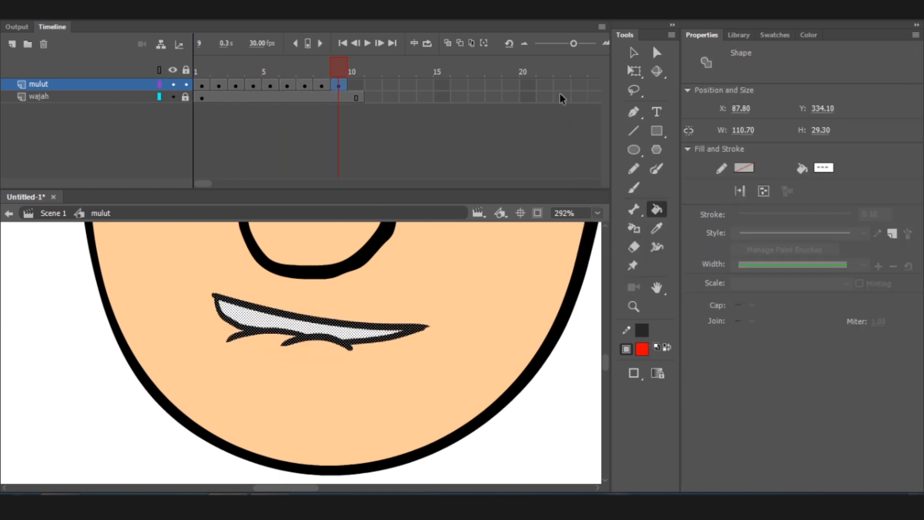
# Step: Enlarge the tongue on frame 8 by painting along its upper edge with the red Brush tool at size 64
pyautogui.press('v')
pyautogui.click(451, 269)
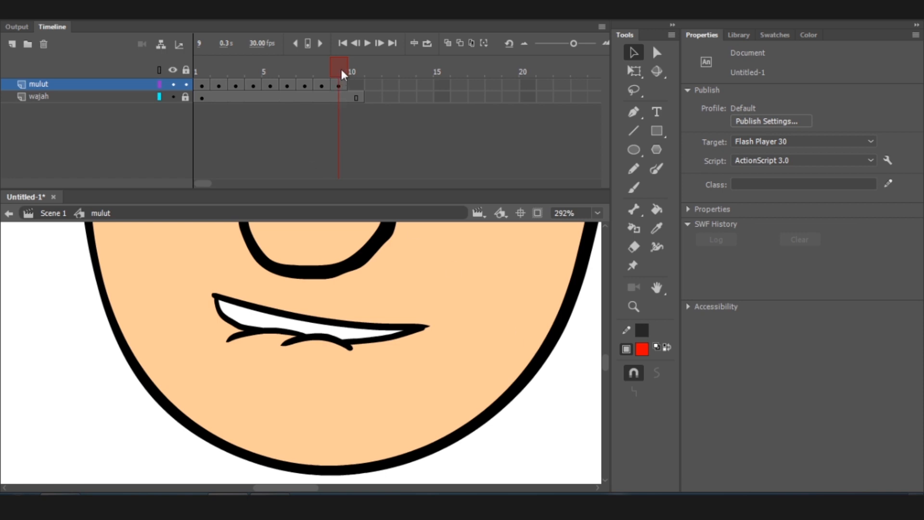
pyautogui.moveTo(339, 68)
pyautogui.mouseDown()
pyautogui.moveTo(205, 74)
pyautogui.moveTo(323, 74)
pyautogui.mouseUp()
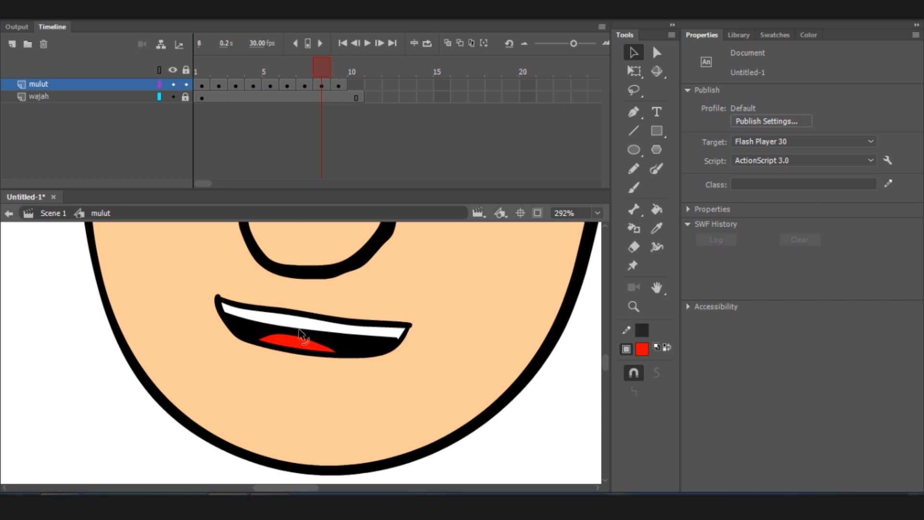
pyautogui.scroll(3, 300, 332)
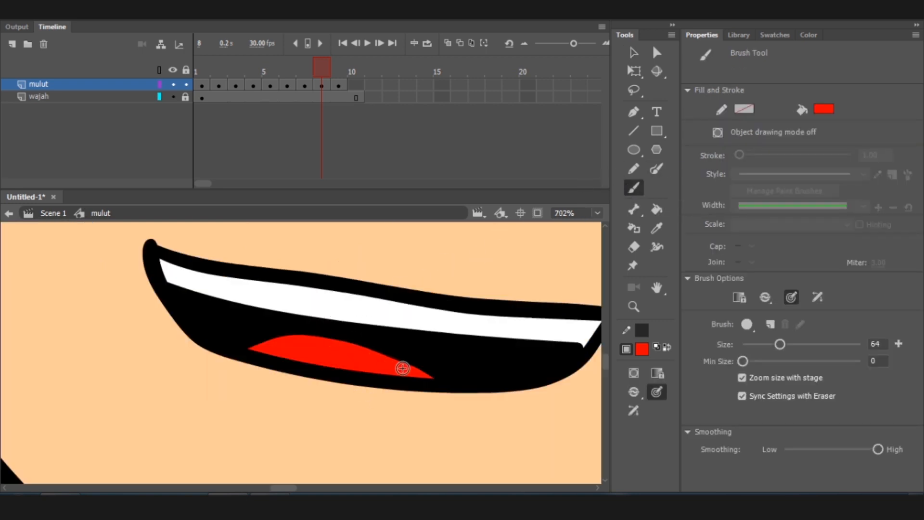
pyautogui.moveTo(412, 371)
pyautogui.mouseDown()
pyautogui.moveTo(297, 321)
pyautogui.moveTo(255, 332)
pyautogui.mouseUp()
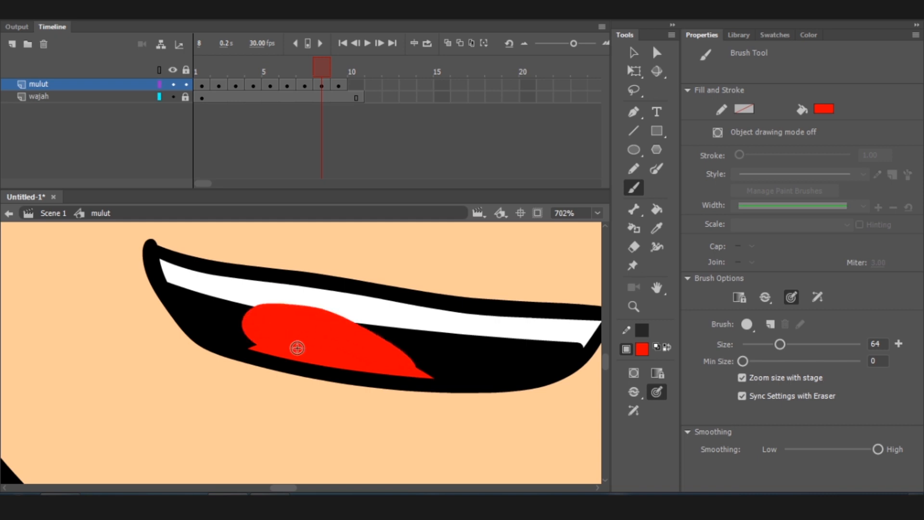
pyautogui.hotkey('ctrl', 'z')
pyautogui.moveTo(417, 373)
pyautogui.mouseDown()
pyautogui.moveTo(339, 345)
pyautogui.moveTo(423, 378)
pyautogui.mouseUp()
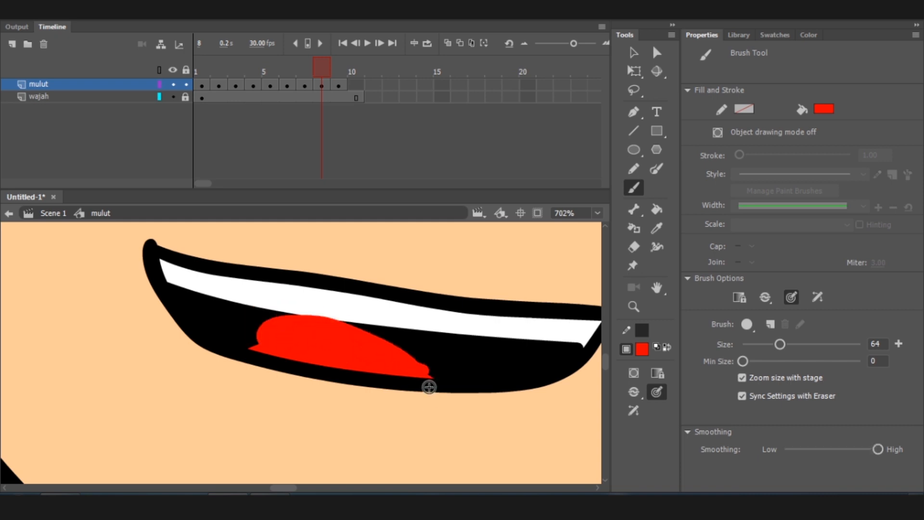
# Step: Remove the surplus frame 10 from the end of the wajah layer
pyautogui.hotkey('ctrl', '-')
pyautogui.hotkey('ctrl', '-')
pyautogui.click(338, 85)
pyautogui.click(352, 98)
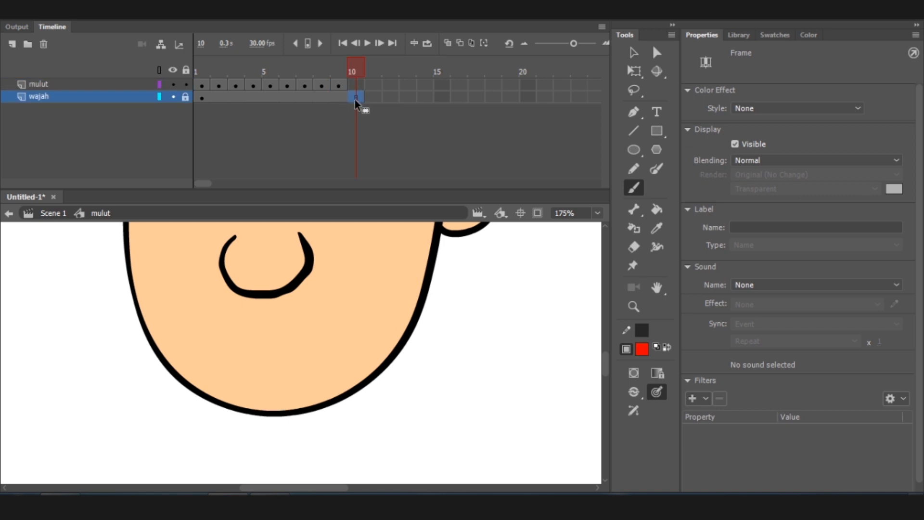
pyautogui.rightClick(356, 97)
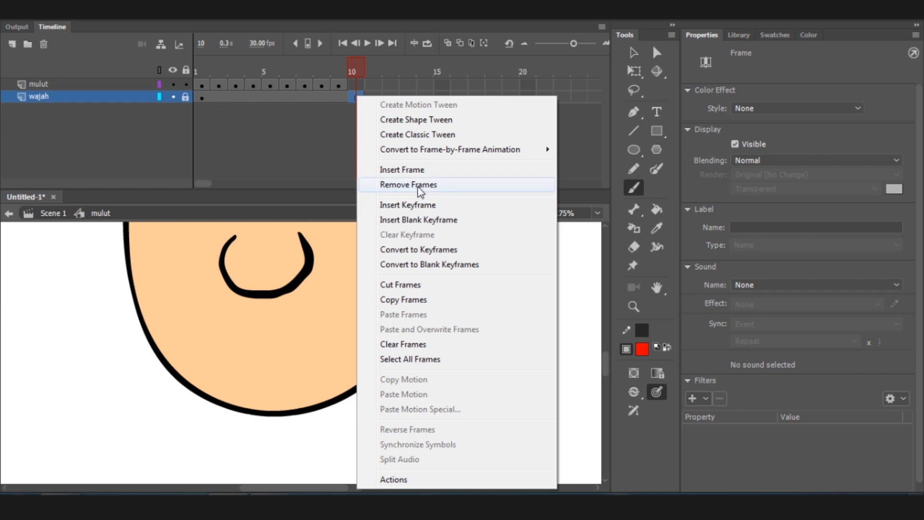
pyautogui.click(419, 185)
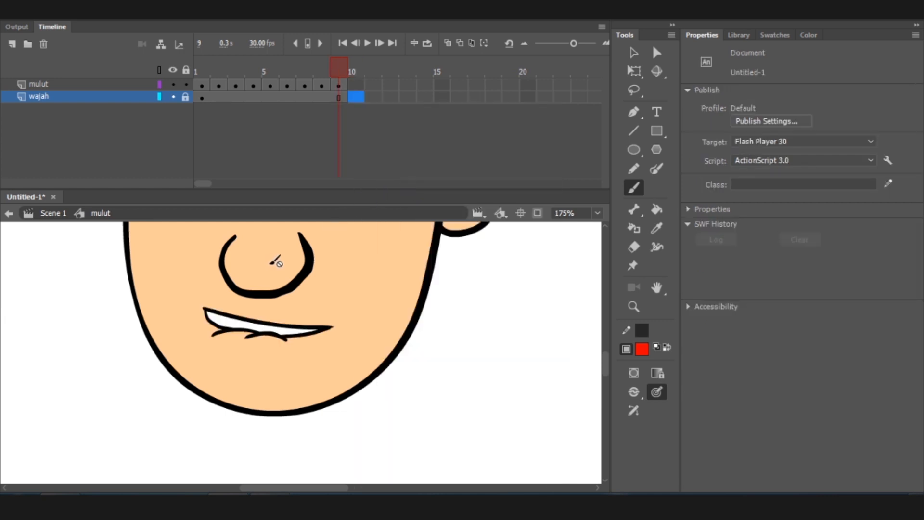
# Step: Add a new layer above mulut and give its frame 1 the label "diam"
pyautogui.click(70, 86)
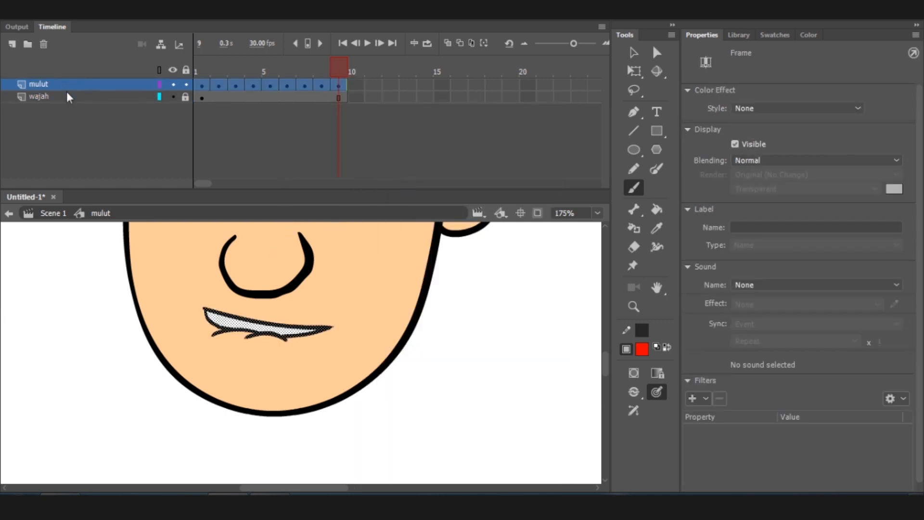
pyautogui.click(12, 45)
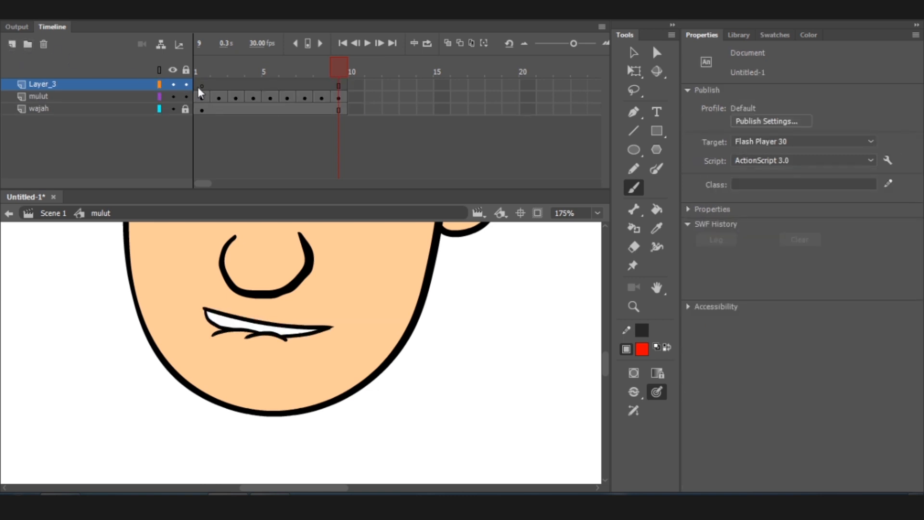
pyautogui.click(201, 86)
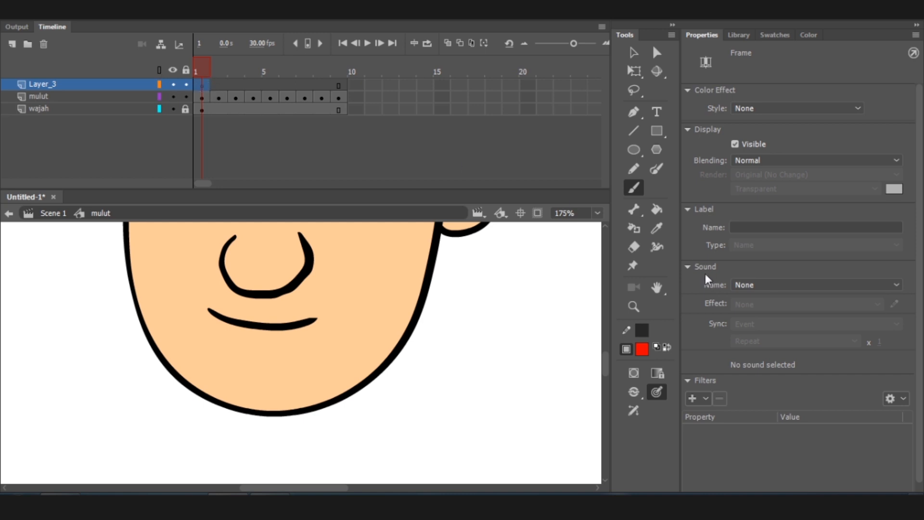
pyautogui.click(737, 227)
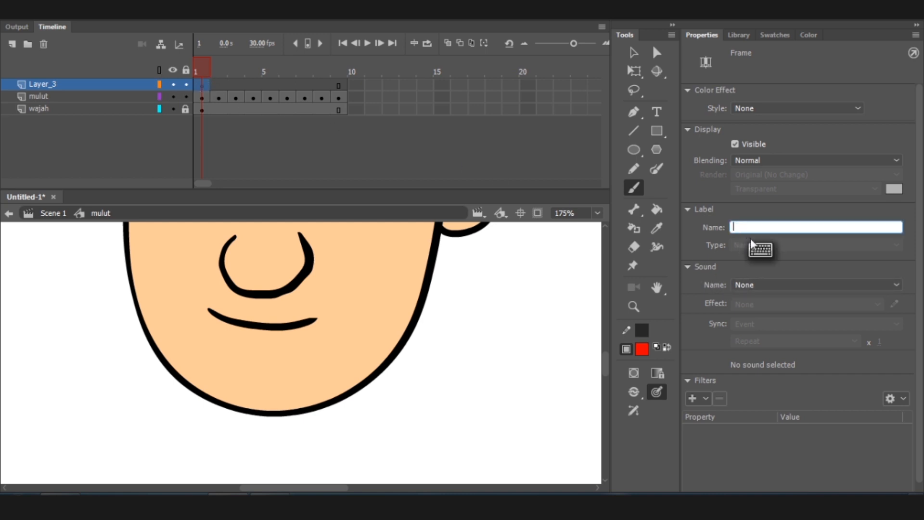
pyautogui.write('dia')
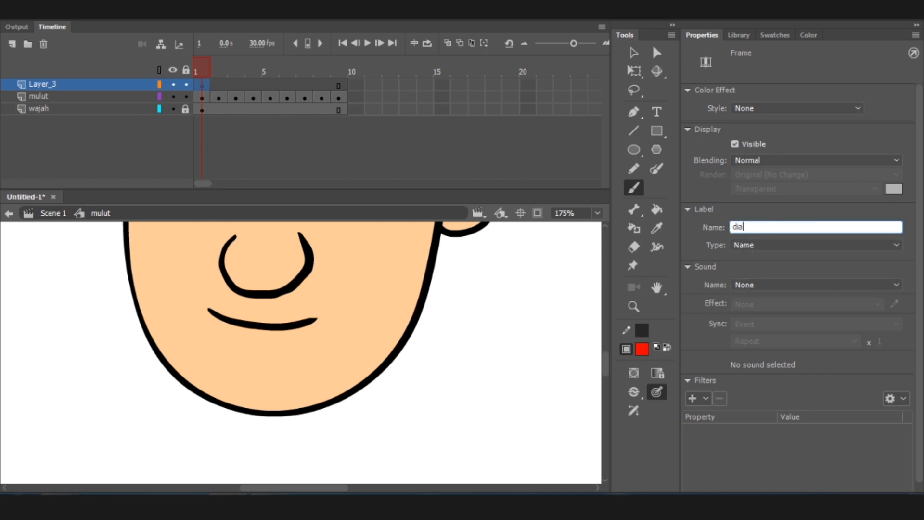
pyautogui.write('m')
pyautogui.press('Return')
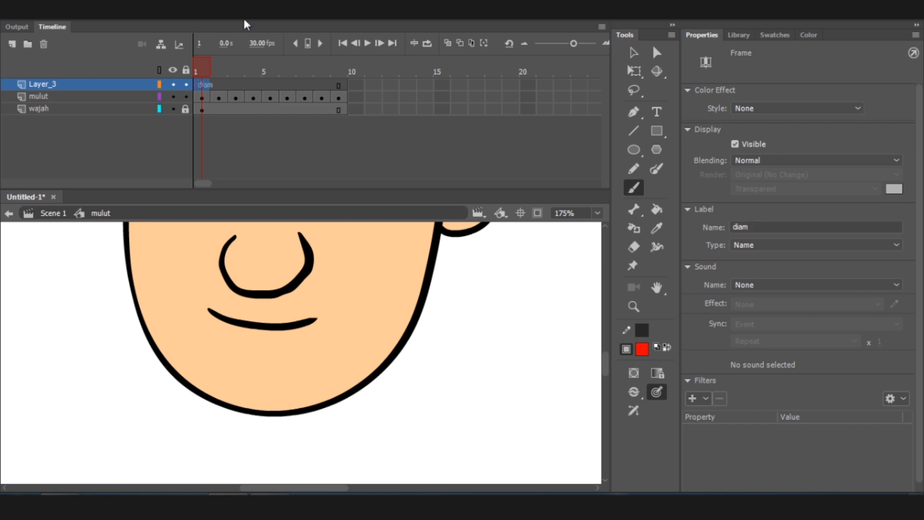
# Step: Insert a keyframe on frame 2 of the new label layer
pyautogui.click(218, 90)
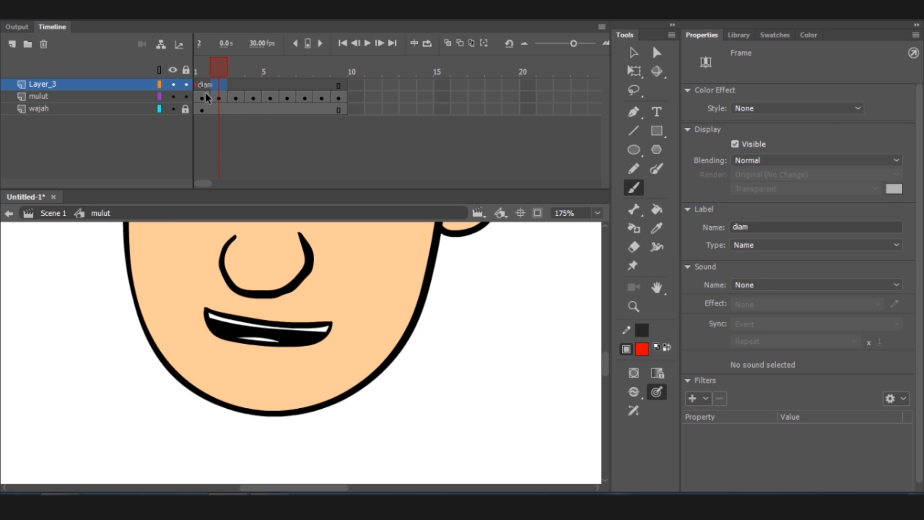
pyautogui.press('F6')
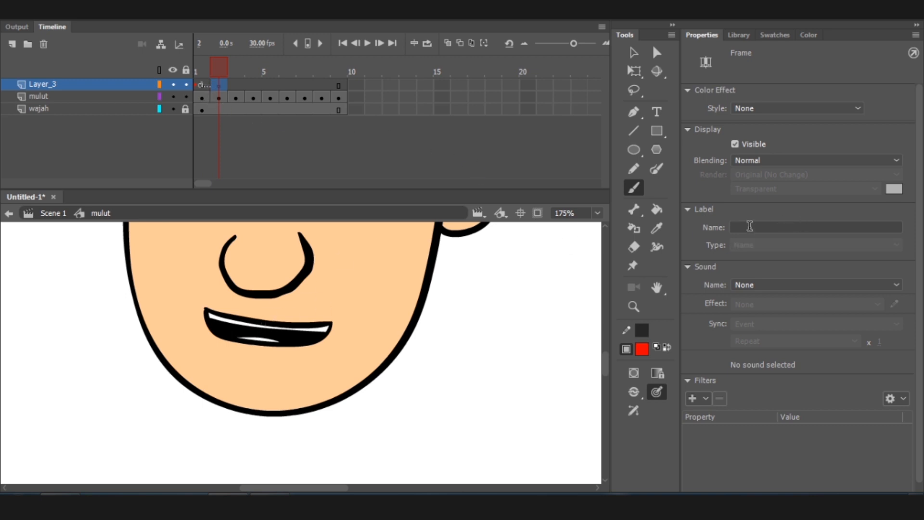
pyautogui.press('e')
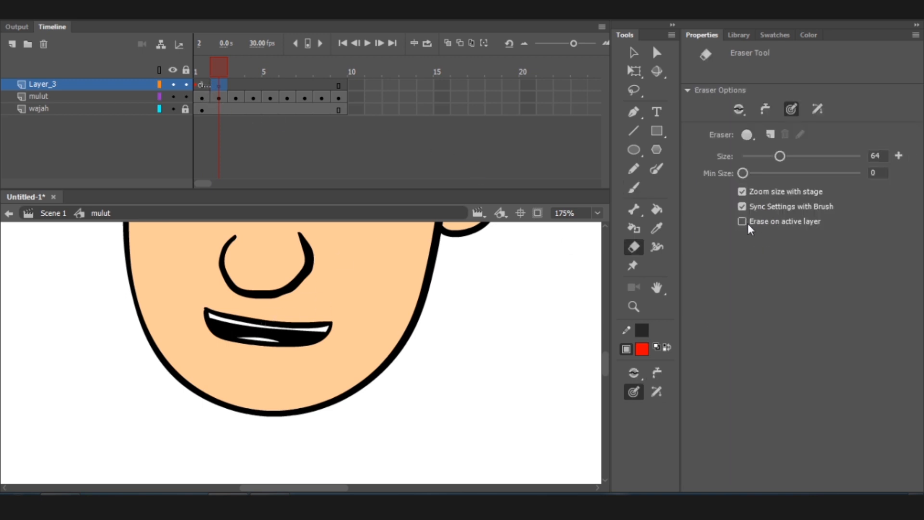
pyautogui.click(738, 35)
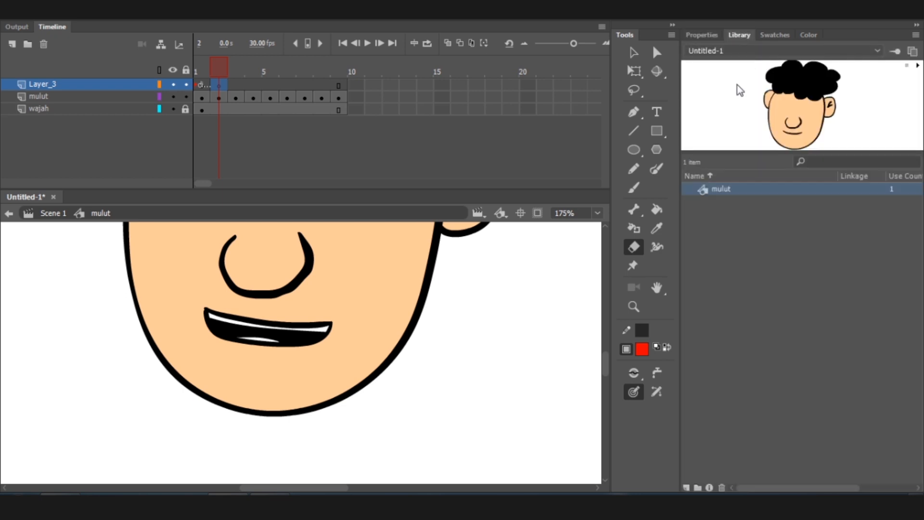
pyautogui.click(774, 35)
pyautogui.click(703, 36)
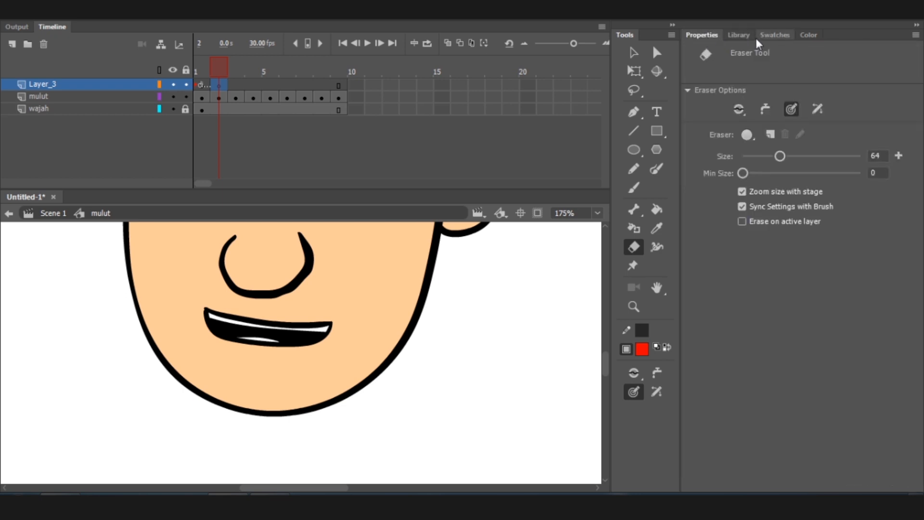
pyautogui.click(809, 35)
pyautogui.click(776, 35)
pyautogui.click(704, 35)
# Step: Give frame 2 of the label layer the label "E"
pyautogui.click(219, 86)
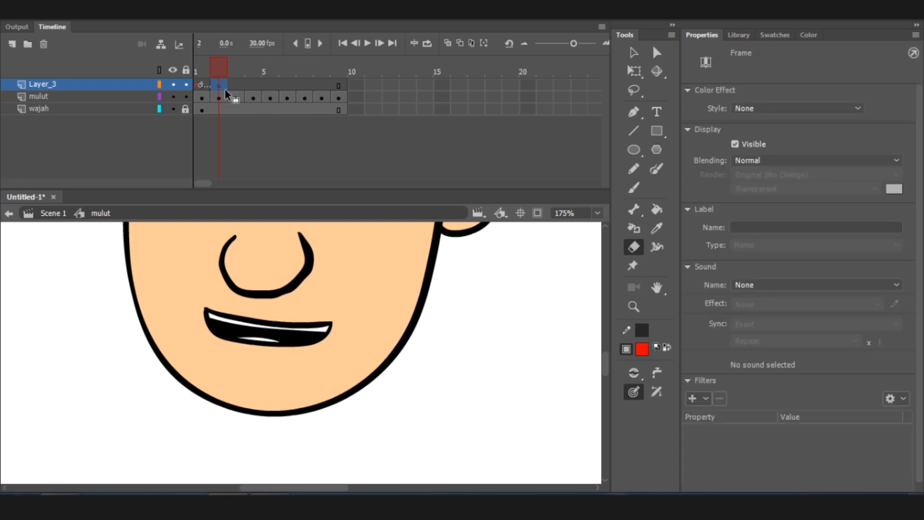
pyautogui.click(732, 226)
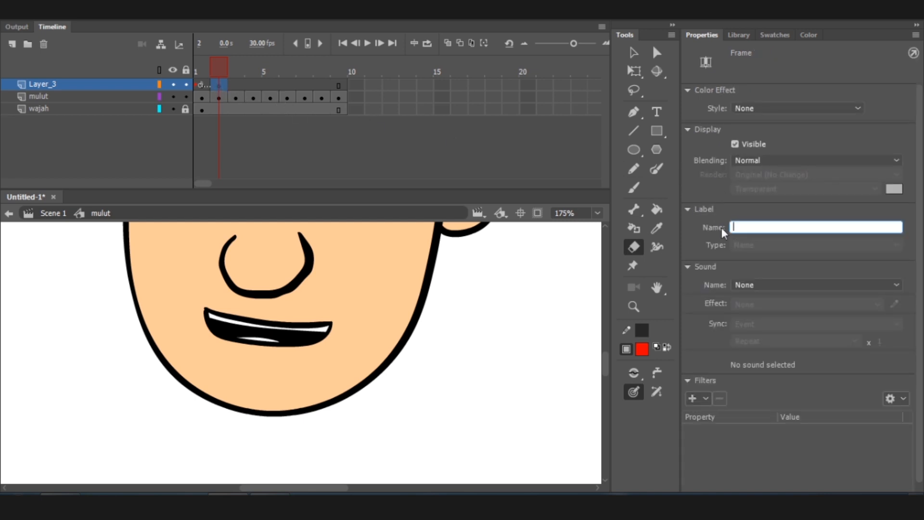
pyautogui.write('E')
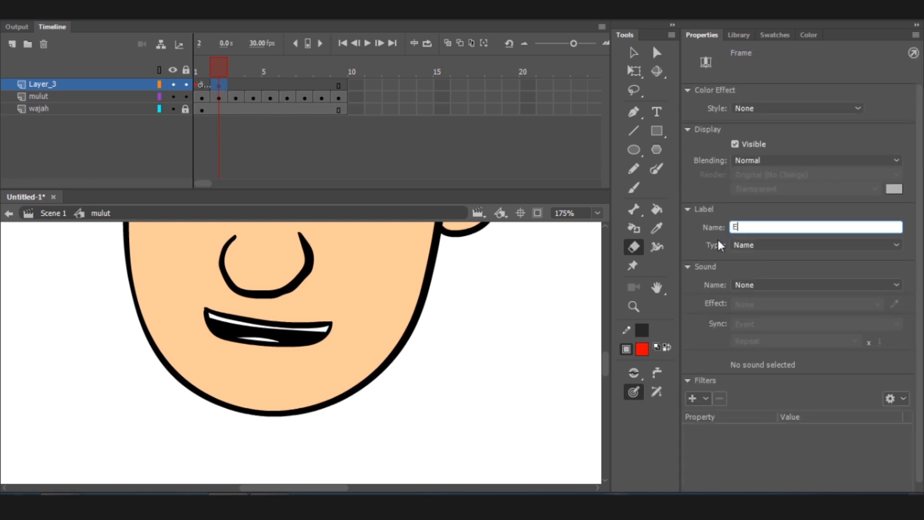
# Step: Insert a blank keyframe on frame 3 of the label layer and change the frame 2 label to "I"
pyautogui.click(236, 85)
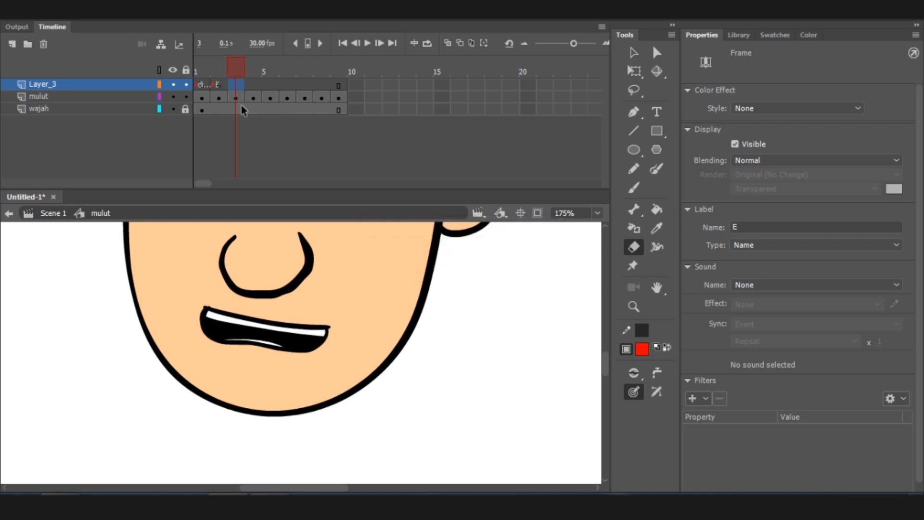
pyautogui.press('F7')
pyautogui.click(739, 227)
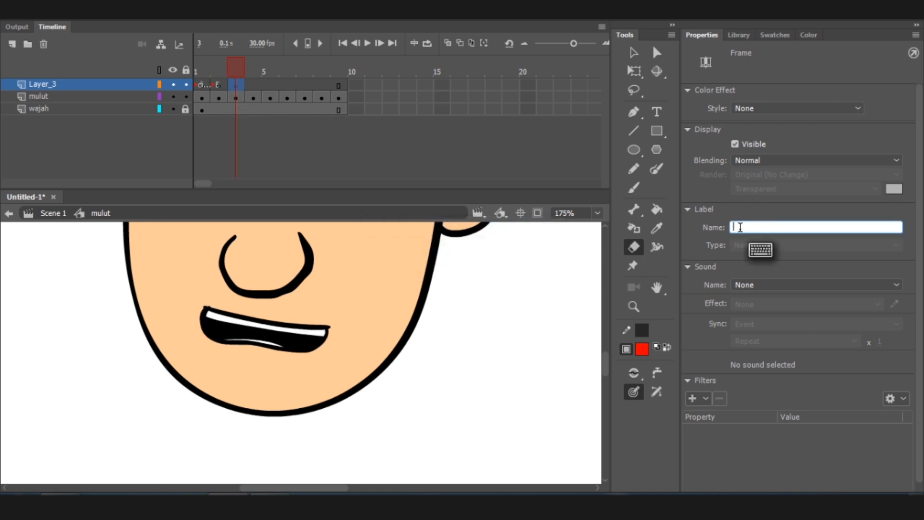
pyautogui.click(218, 86)
pyautogui.click(749, 227)
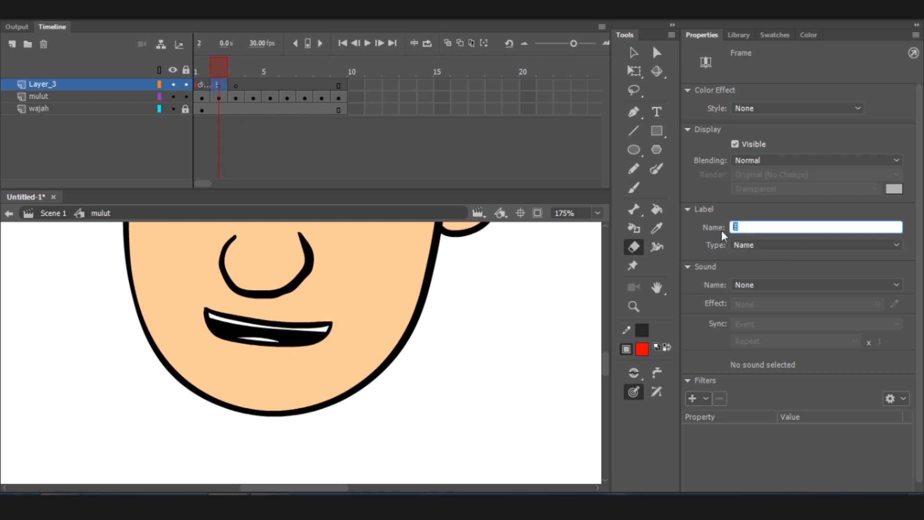
# Step: Give frame 3 of the label layer the label "E"
pyautogui.click(236, 85)
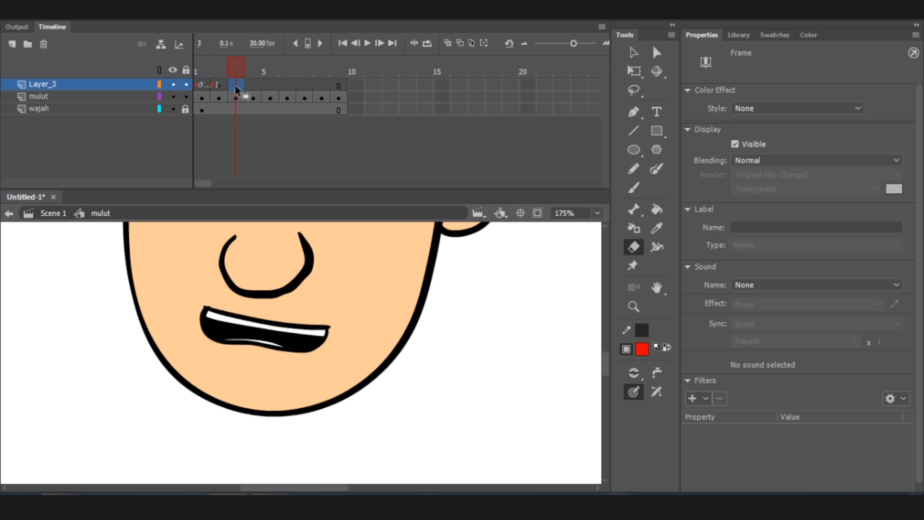
pyautogui.click(742, 226)
pyautogui.write('E')
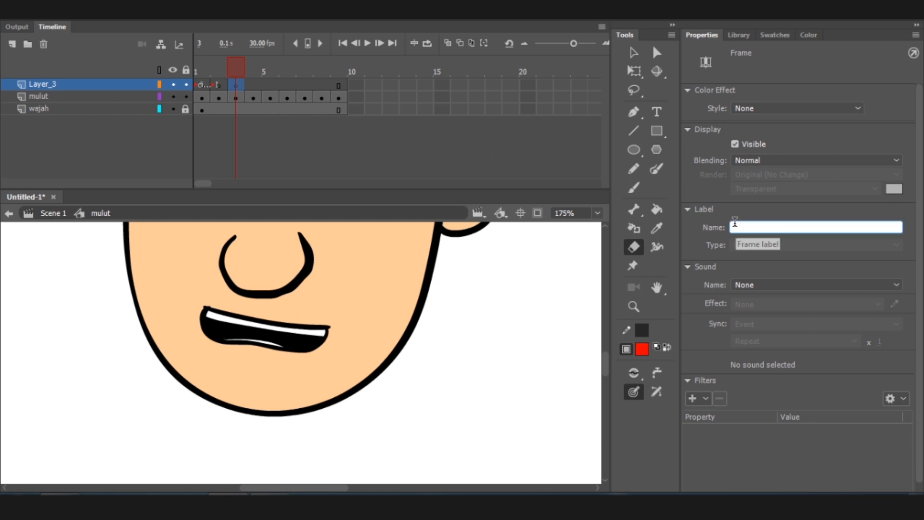
# Step: Add a keyframe on frame 4 of the label layer and label it "A"
pyautogui.click(253, 85)
pyautogui.click(770, 227)
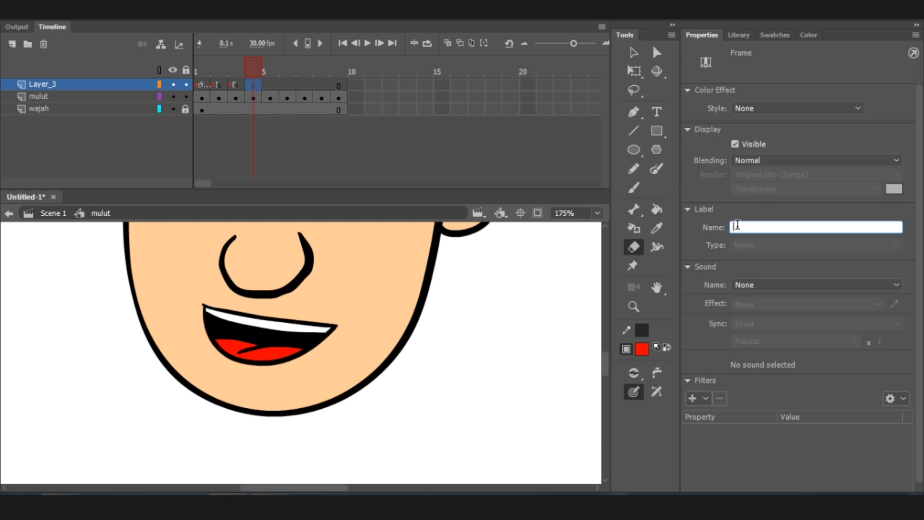
pyautogui.write('A')
# Step: Insert blank keyframes on frames 5 and 6 of the label layer and label them "U" and "O"
pyautogui.click(271, 86)
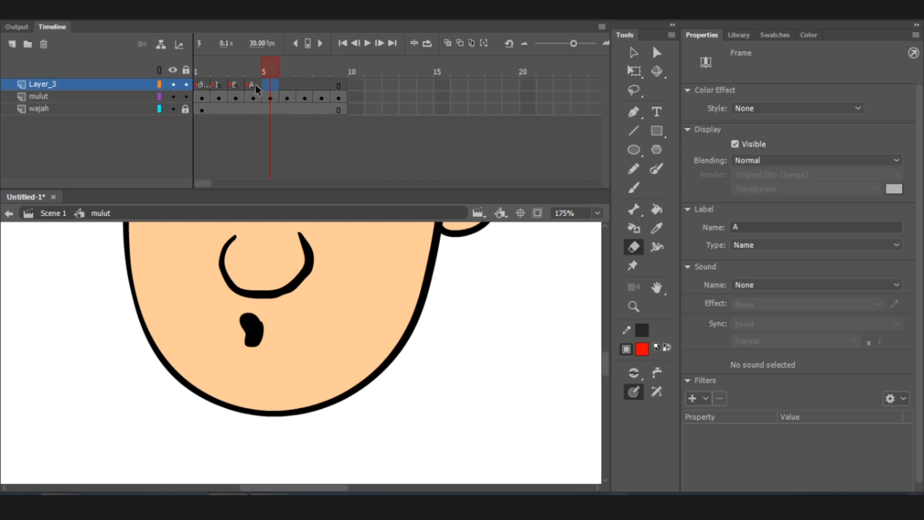
pyautogui.press('F7')
pyautogui.click(743, 224)
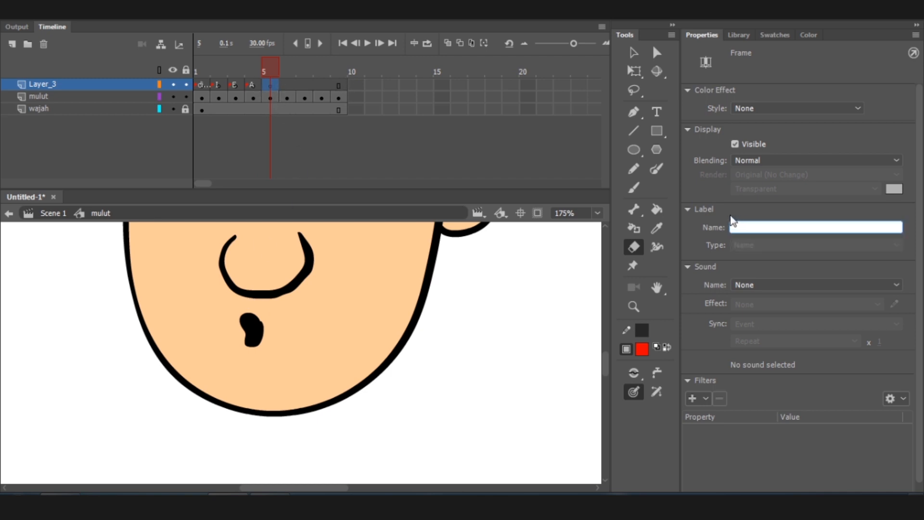
pyautogui.write('U')
pyautogui.click(287, 85)
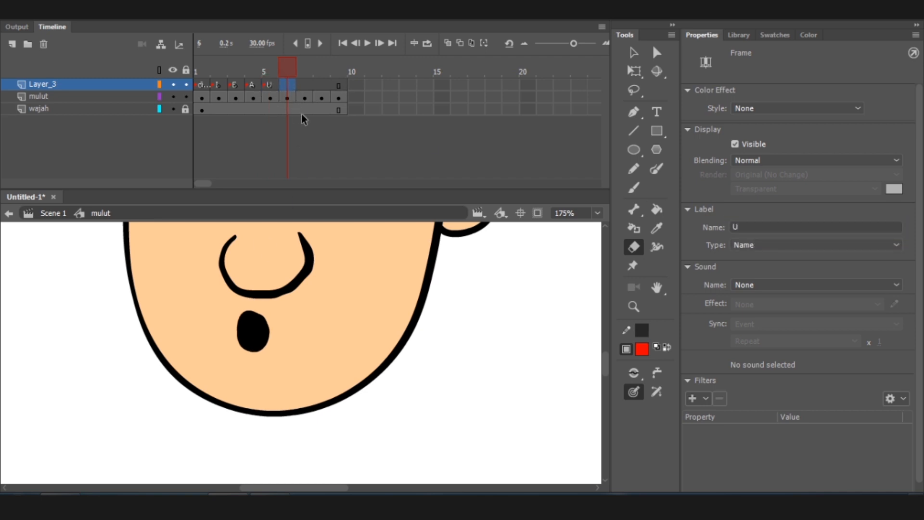
pyautogui.press('F7')
pyautogui.click(733, 227)
pyautogui.write('O')
# Step: Insert blank keyframes on frames 7 and 8 of the label layer and label them "T" and "L"
pyautogui.click(306, 86)
pyautogui.press('F7')
pyautogui.click(733, 227)
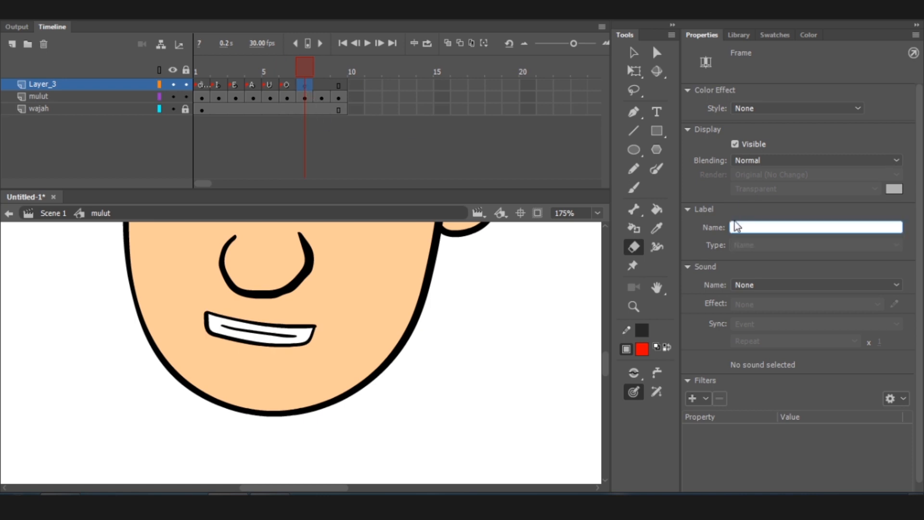
pyautogui.write('T')
pyautogui.click(322, 85)
pyautogui.press('F7')
pyautogui.click(732, 227)
pyautogui.write('L')
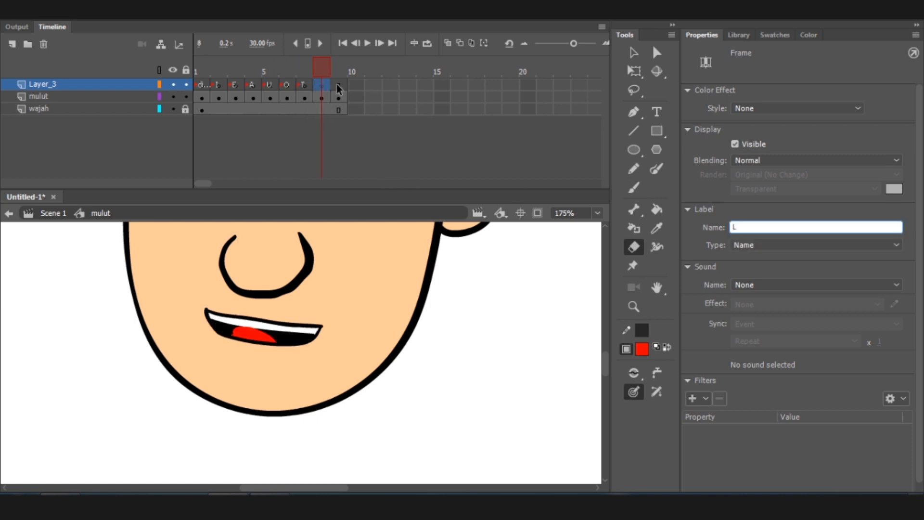
# Step: Add a blank keyframe on frame 9 of the label layer and label it "F"
pyautogui.click(339, 86)
pyautogui.click(737, 228)
pyautogui.write('F')
pyautogui.click(633, 52)
pyautogui.click(393, 262)
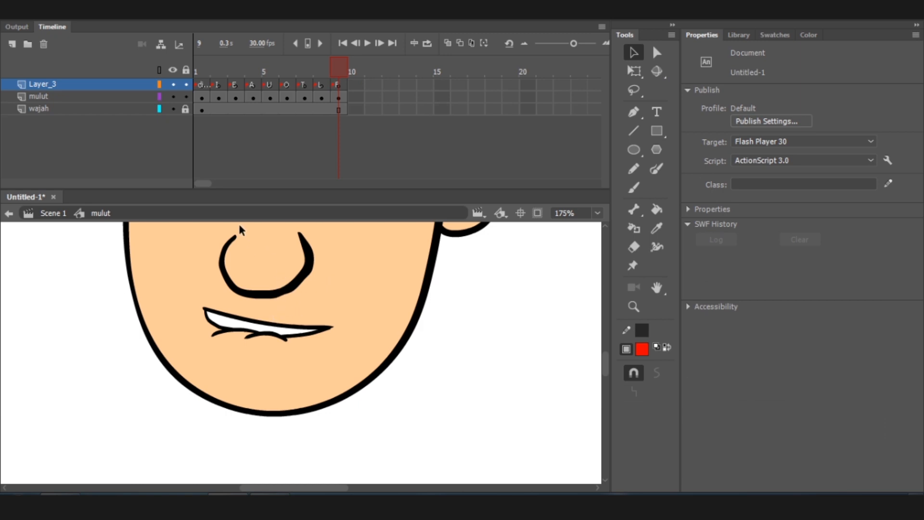
# Step: Scrub through frames 1 to 9 to review the mouth shapes and view the whole face
pyautogui.click(201, 70)
pyautogui.moveTo(200, 68); pyautogui.dragTo(338, 72)
pyautogui.keyDown('ctrl'); pyautogui.keyDown('alt'); pyautogui.click(309, 321); pyautogui.keyUp('alt'); pyautogui.keyUp('ctrl')
pyautogui.keyDown('ctrl'); pyautogui.keyDown('alt'); pyautogui.click(312, 322); pyautogui.keyUp('alt'); pyautogui.keyUp('ctrl')
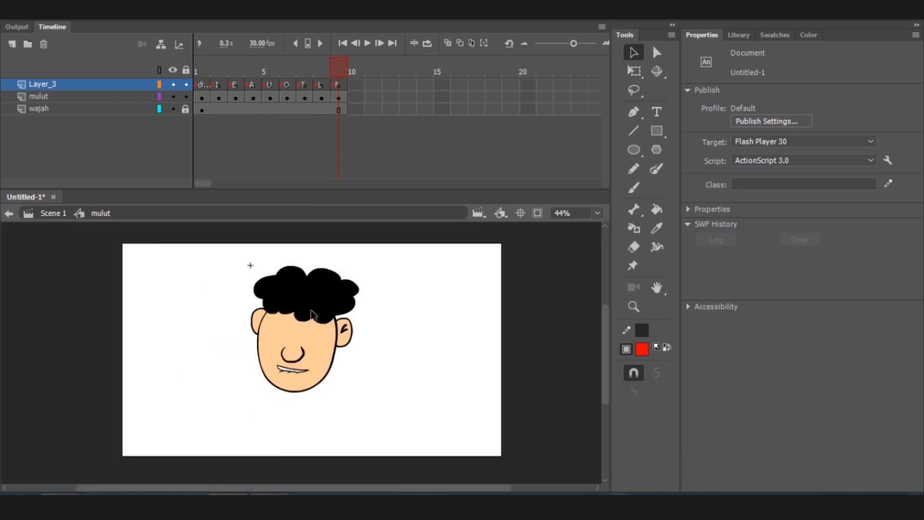
pyautogui.moveTo(211, 251); pyautogui.dragTo(378, 414)
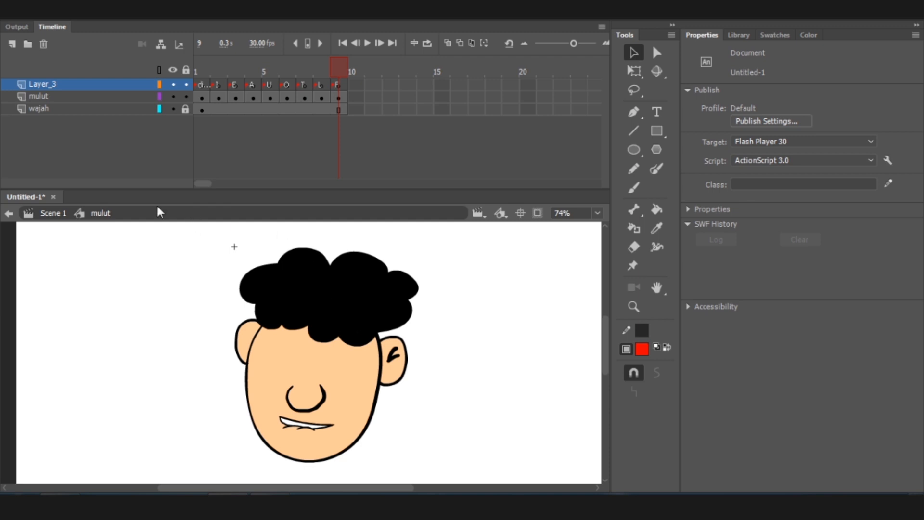
# Step: Return to Scene 1 and convert the mulut instance into a graphic symbol named "WAJAH"
pyautogui.click(52, 216)
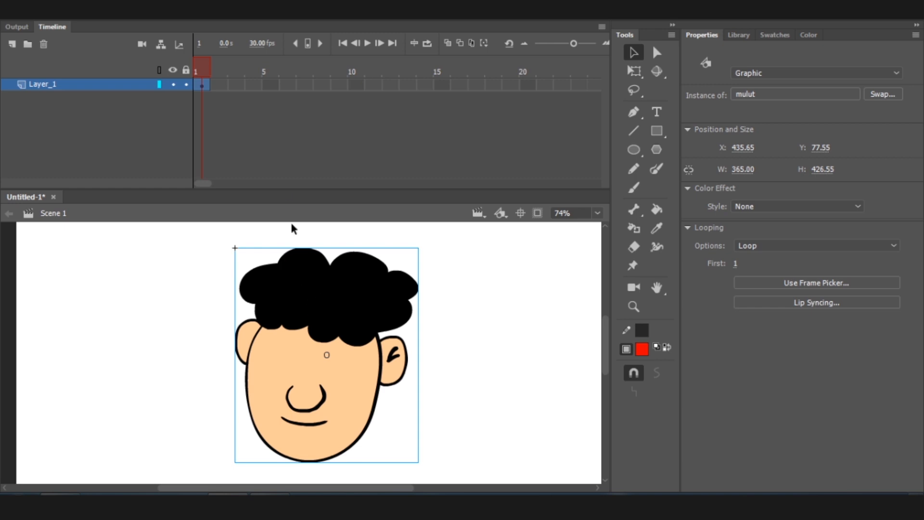
pyautogui.click(157, 21)
pyautogui.click(193, 44)
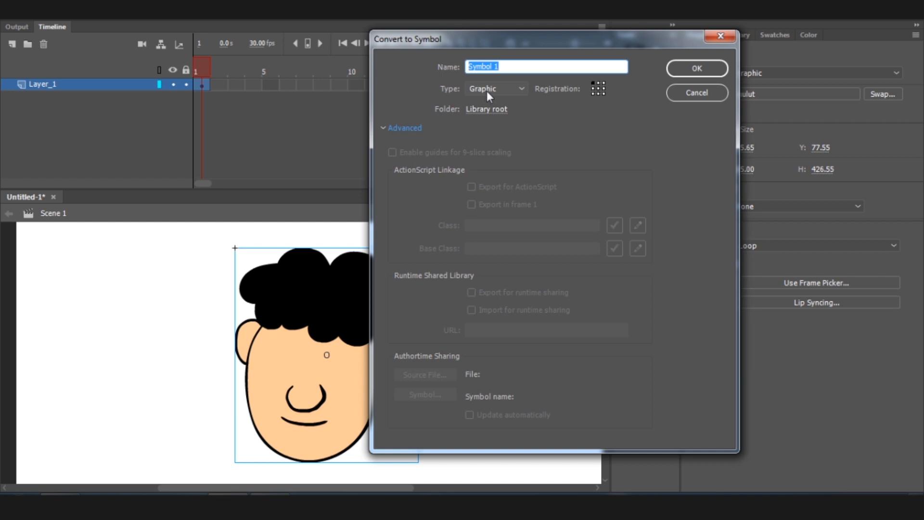
pyautogui.click(505, 67)
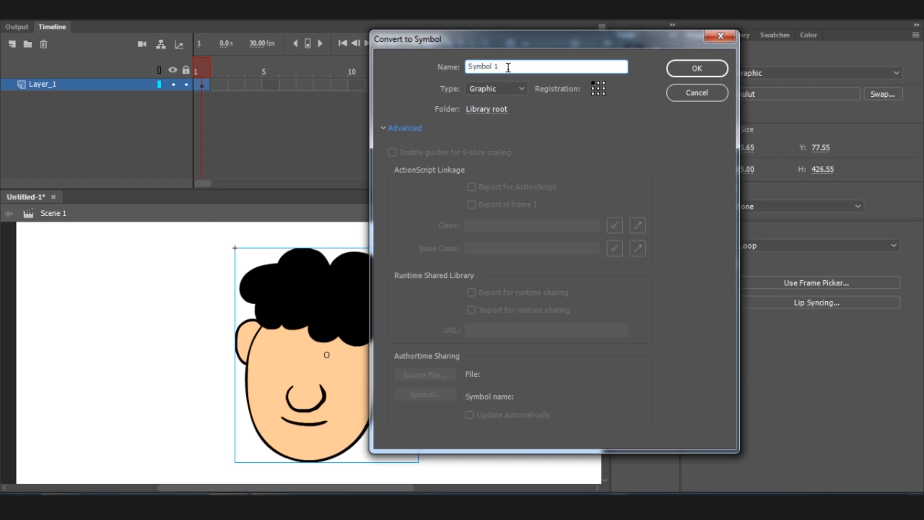
pyautogui.moveTo(508, 67); pyautogui.dragTo(463, 59)
pyautogui.write('WAJAH')
pyautogui.click(705, 73)
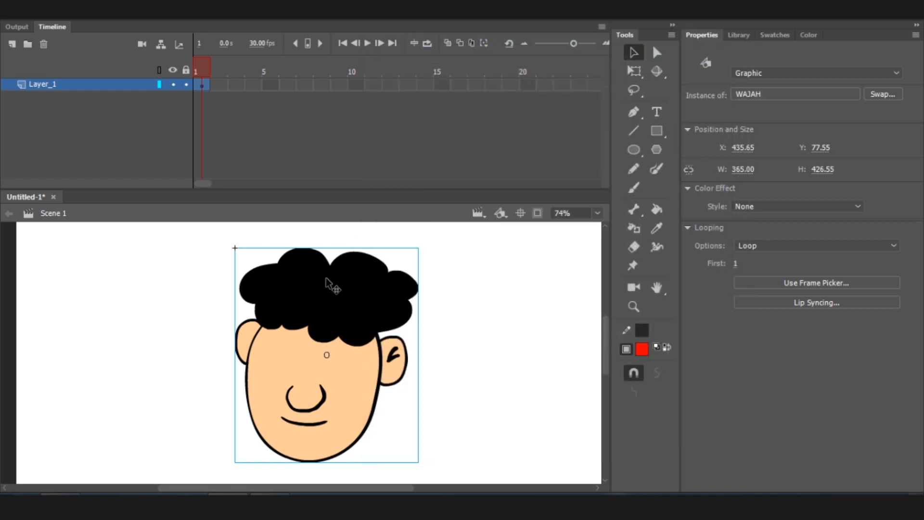
# Step: Check the mulut and WAJAH symbols in the library and in the list of editable symbols
pyautogui.click(738, 36)
pyautogui.click(722, 189)
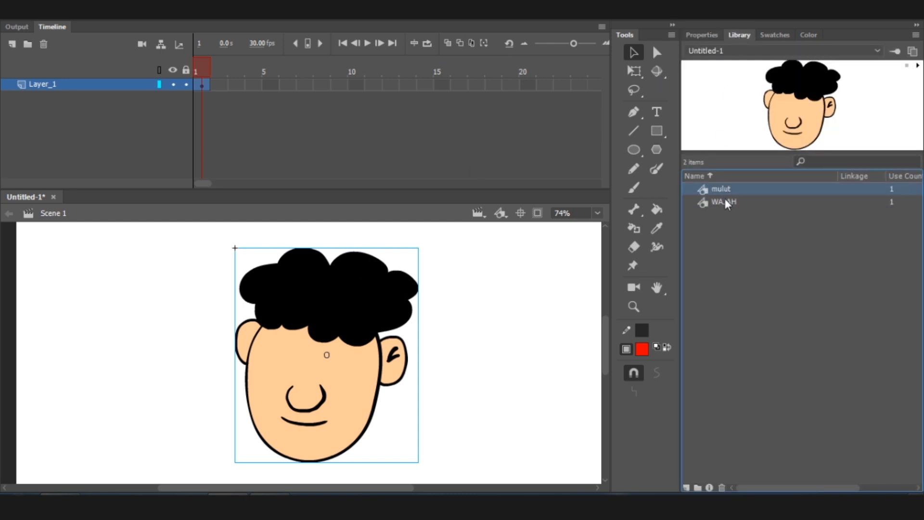
pyautogui.click(723, 200)
pyautogui.click(500, 213)
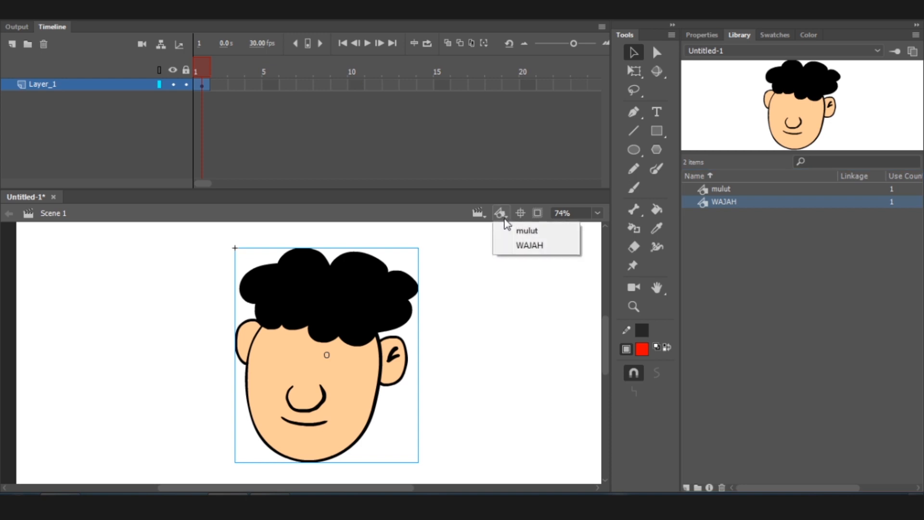
pyautogui.click(144, 281)
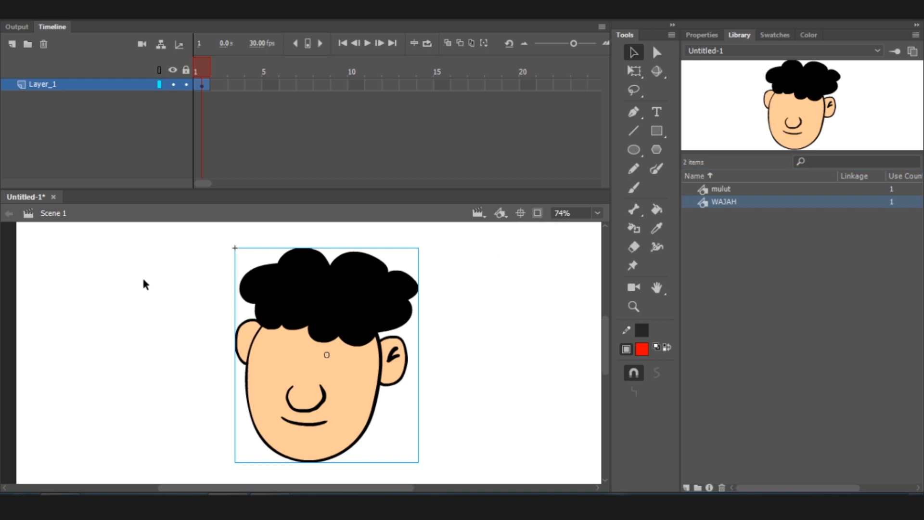
pyautogui.click(145, 284)
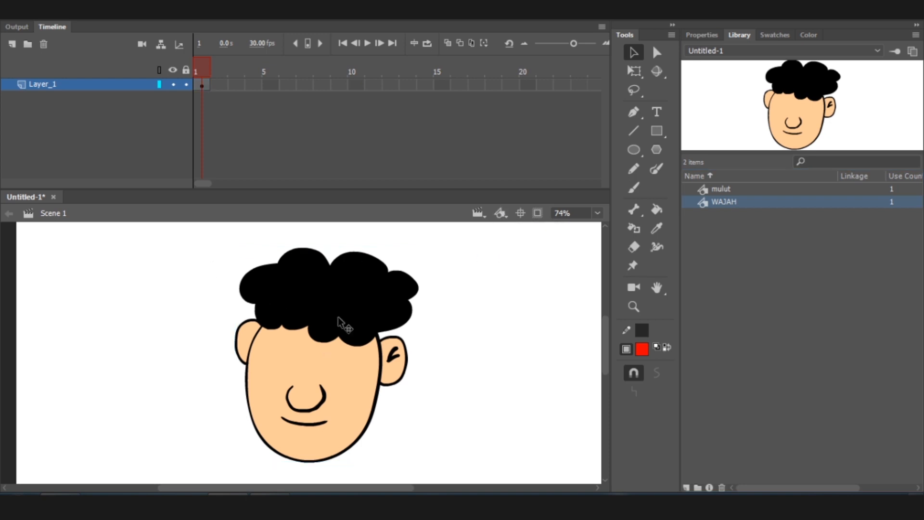
# Step: Open the WAJAH symbol for editing, look inside the nested mulut symbol and return to WAJAH
pyautogui.click(326, 357)
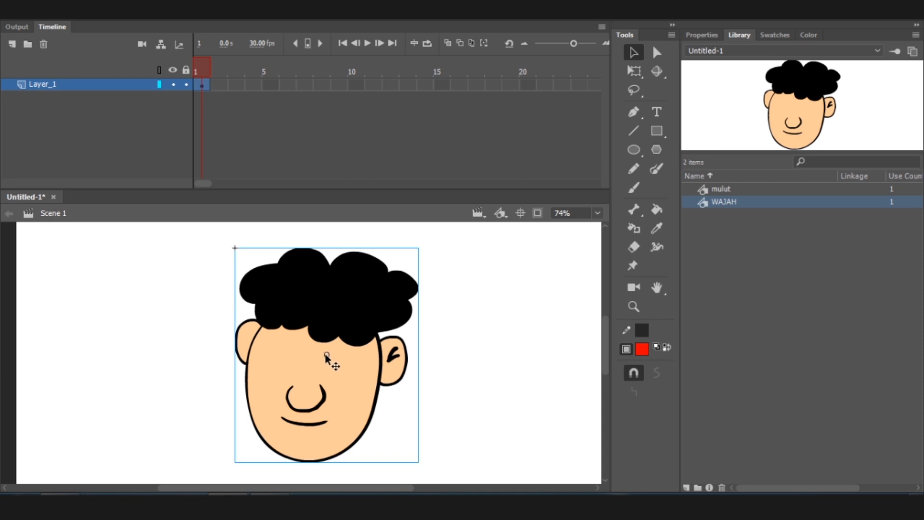
pyautogui.doubleClick(326, 357)
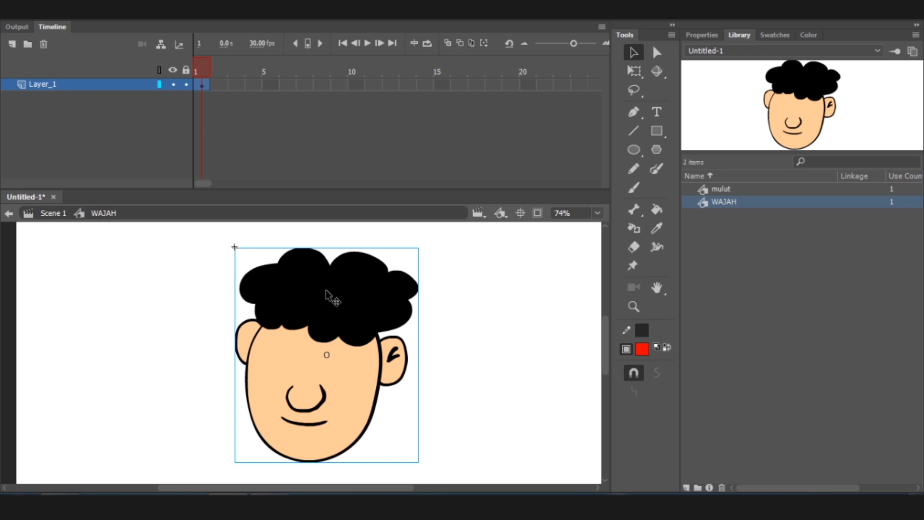
pyautogui.doubleClick(351, 309)
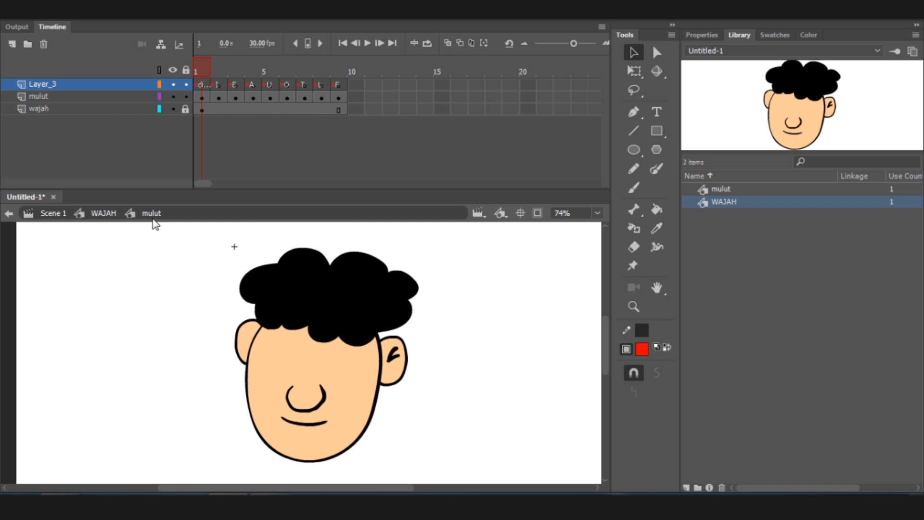
pyautogui.click(100, 217)
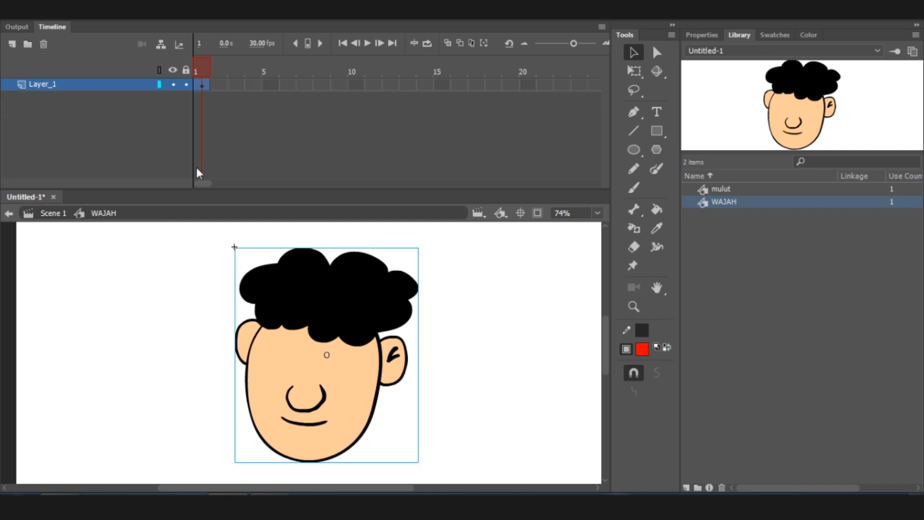
pyautogui.click(227, 148)
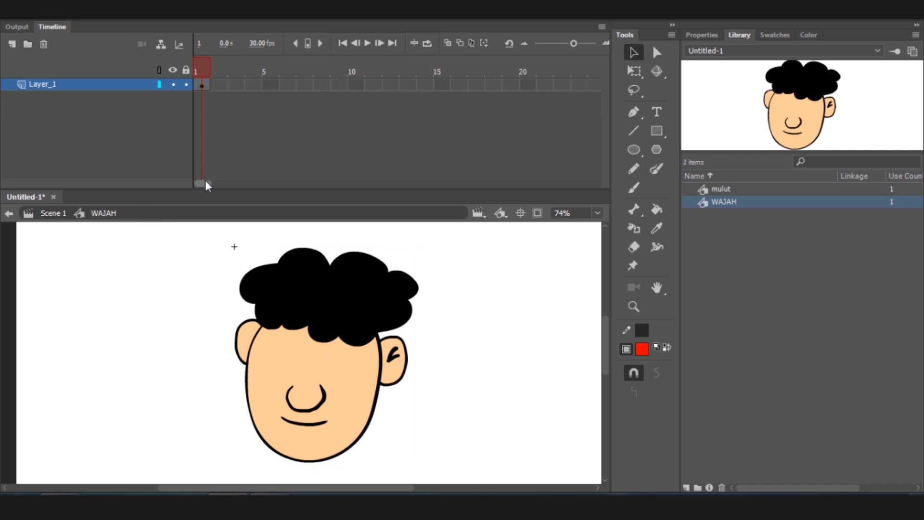
# Step: Add a new layer above Layer_1 in WAJAH and import the Track 1_001 sound into the library
pyautogui.click(11, 43)
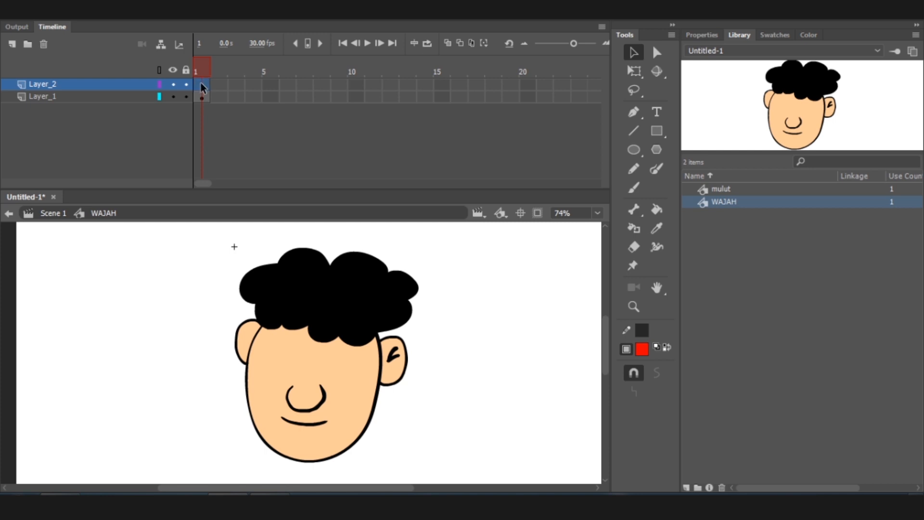
pyautogui.click(40, 20)
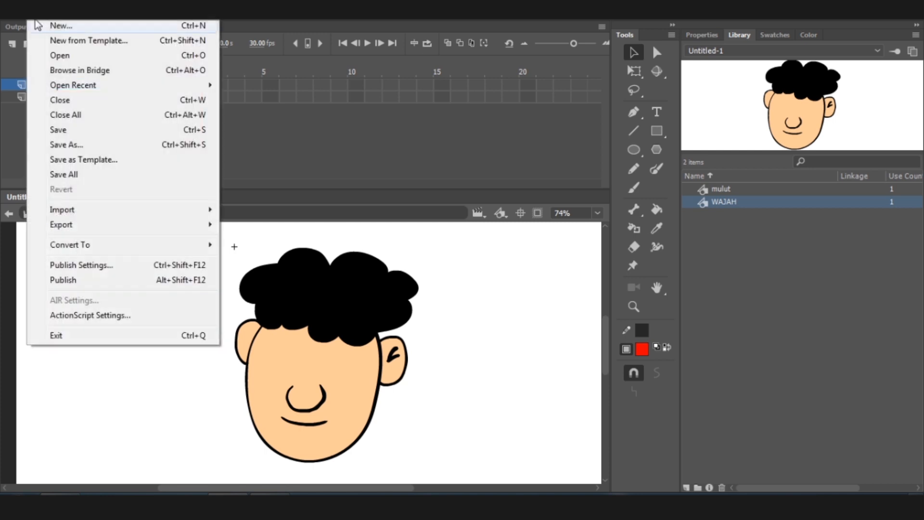
pyautogui.moveTo(67, 212)
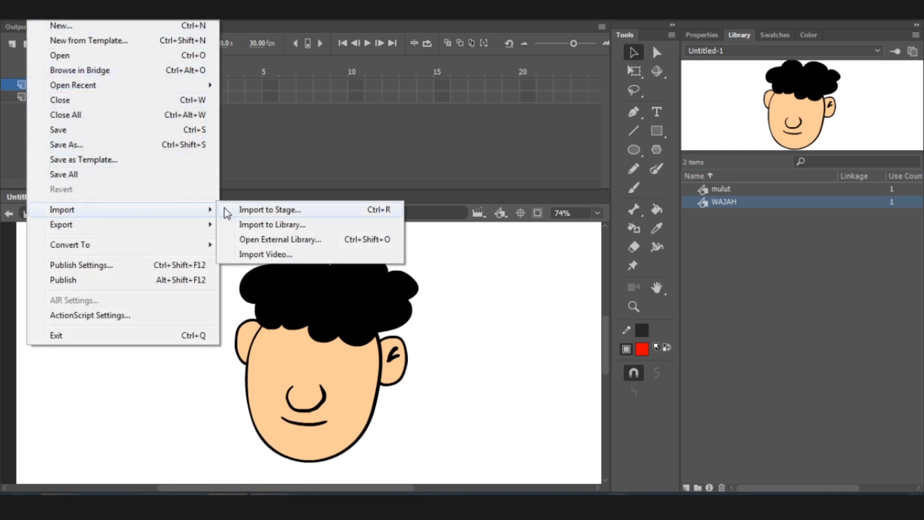
pyautogui.click(292, 226)
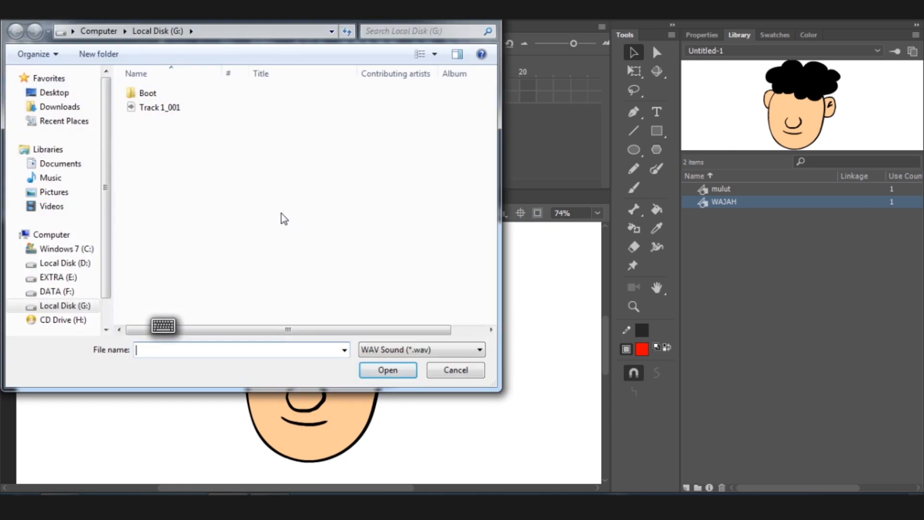
pyautogui.click(159, 113)
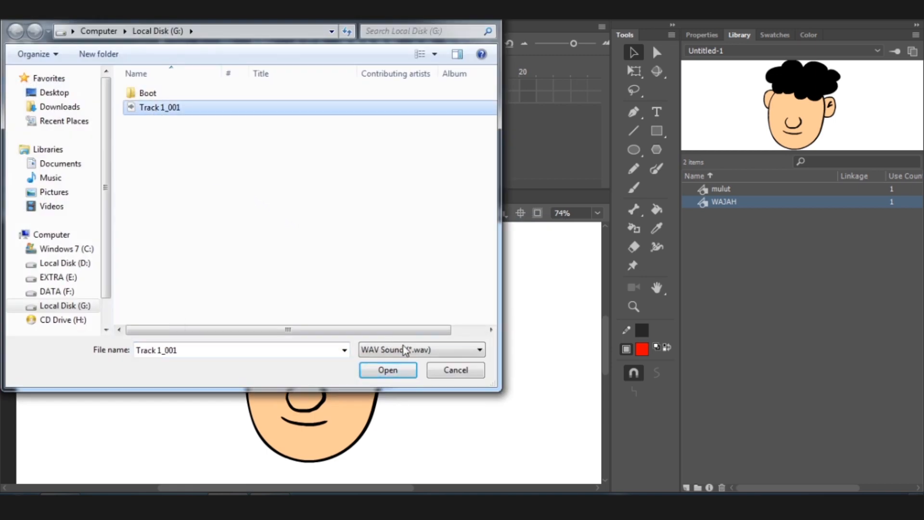
pyautogui.click(393, 375)
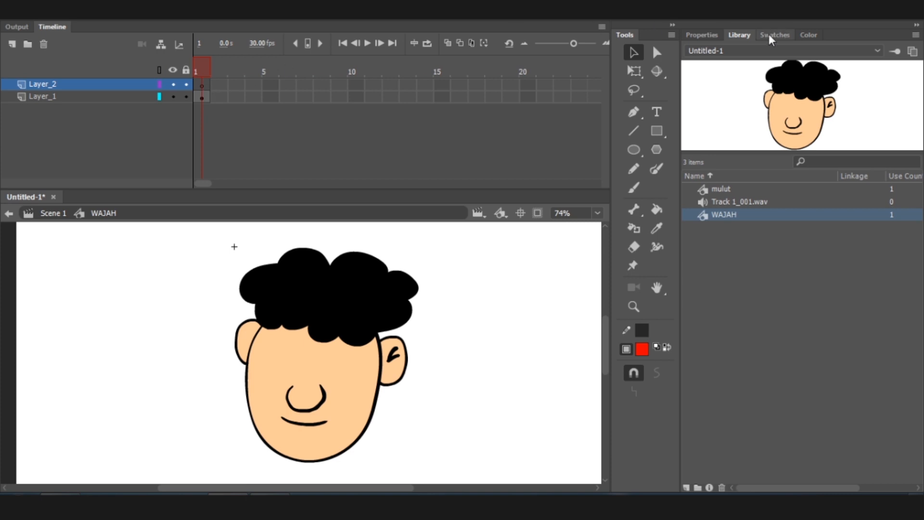
# Step: Assign the Track 1_001.wav sound to frame 1 of Layer_2
pyautogui.click(739, 203)
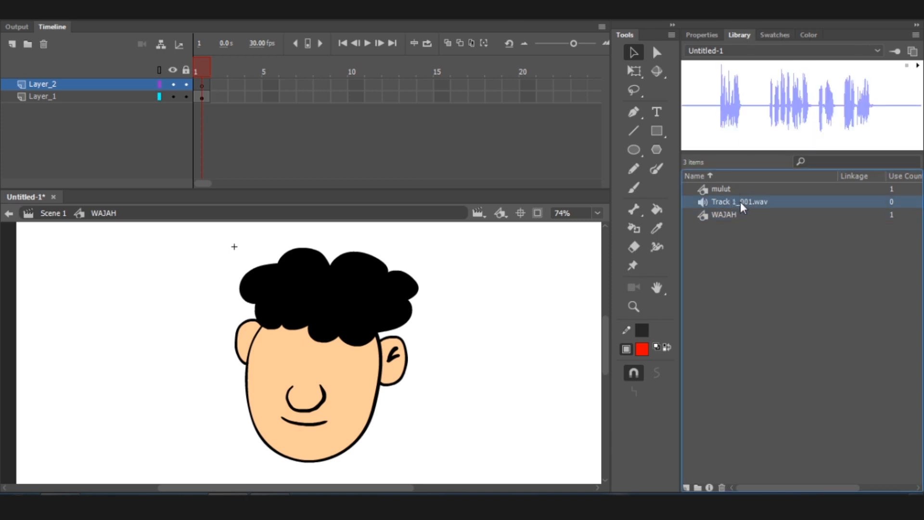
pyautogui.click(202, 88)
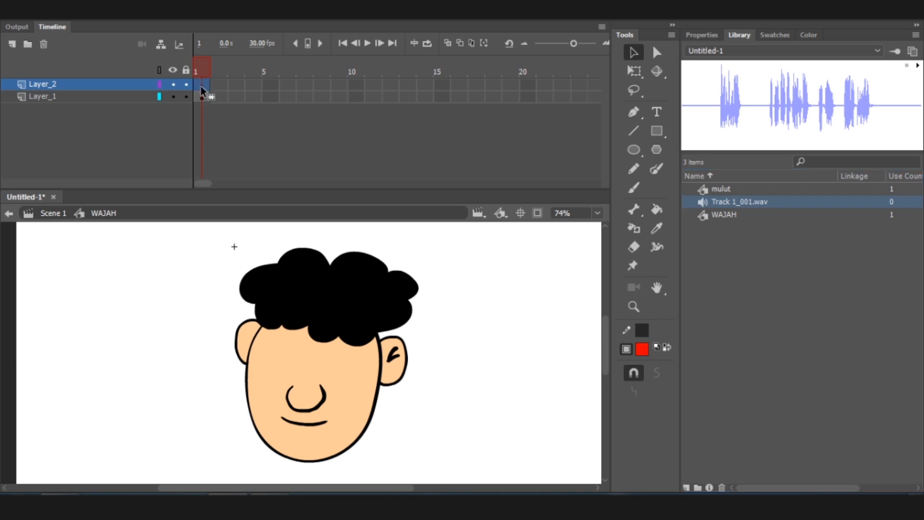
pyautogui.click(698, 37)
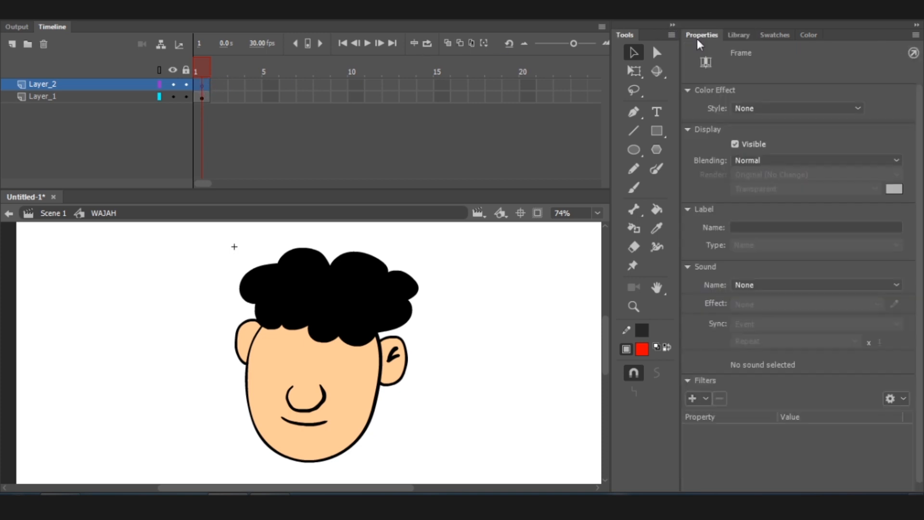
pyautogui.click(753, 285)
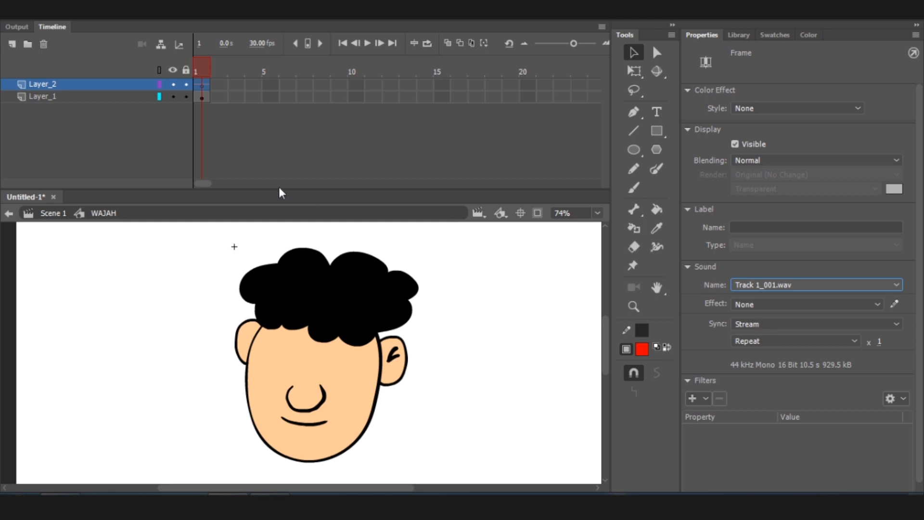
# Step: Extend the sound layer, Layer_2, to frame 75
pyautogui.click(200, 131)
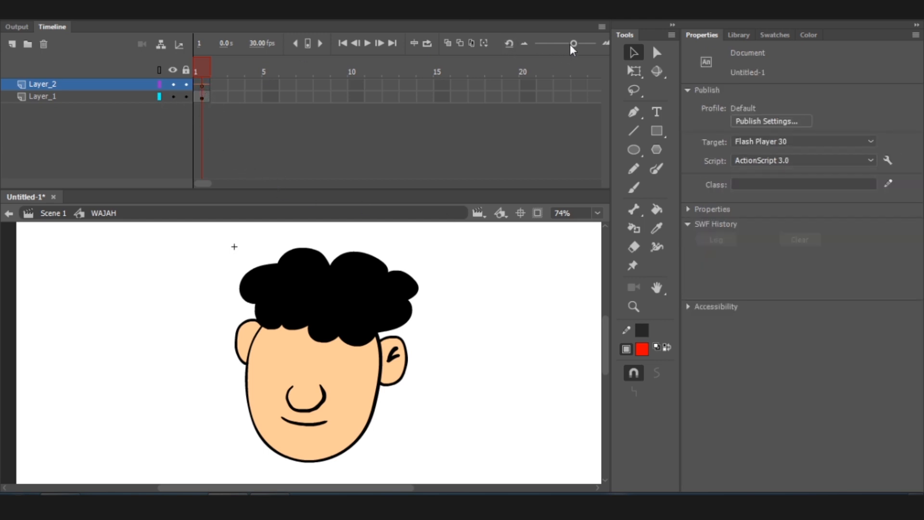
pyautogui.moveTo(572, 43); pyautogui.dragTo(540, 51)
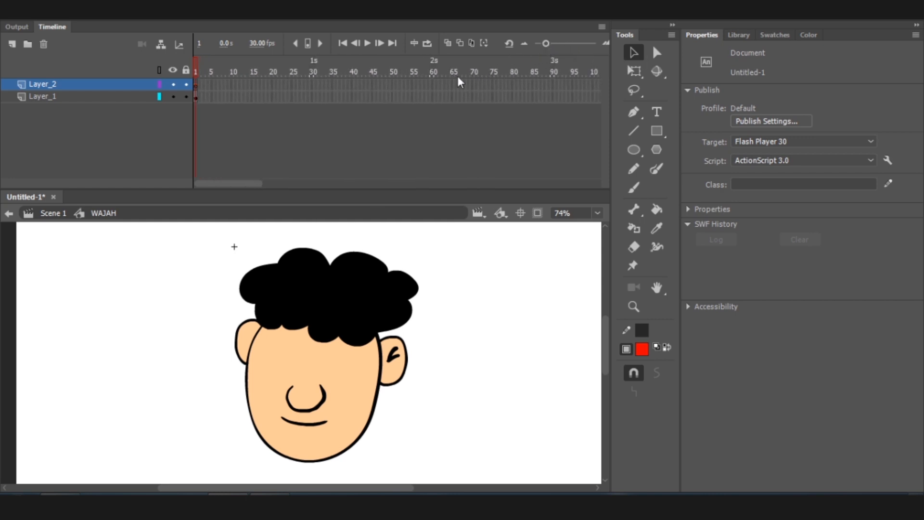
pyautogui.click(486, 87)
pyautogui.press('F5')
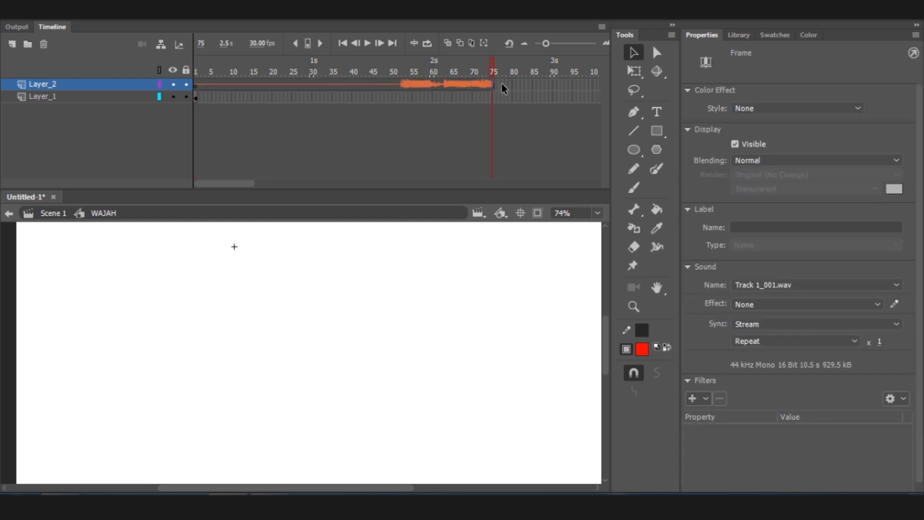
# Step: Lengthen Layer_2 further to frame 232 so more of the sound's waveform fits on the timeline
pyautogui.moveTo(216, 184); pyautogui.dragTo(317, 186)
pyautogui.click(482, 88)
pyautogui.press('F5')
pyautogui.click(442, 88)
pyautogui.press('F5')
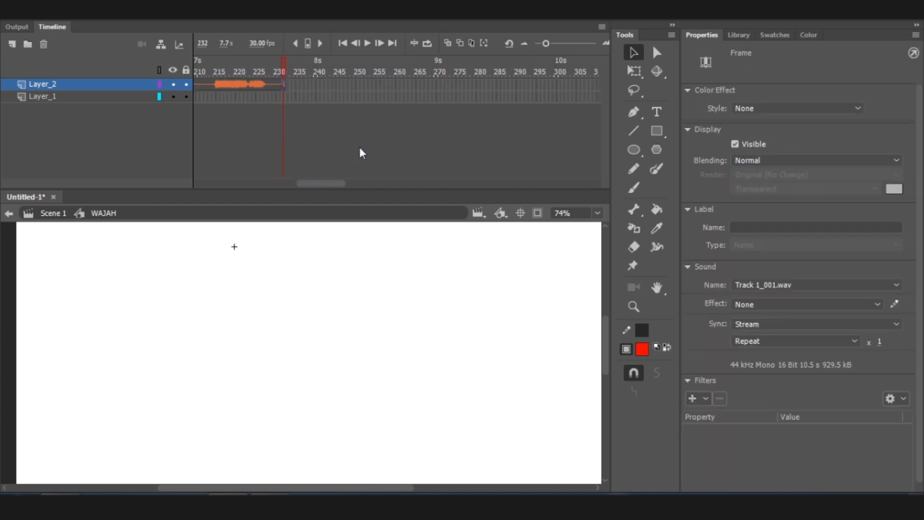
# Step: Lengthen Layer_2 further to frame 335 so that it reaches past the end of the sound's waveform
pyautogui.press('F5')
pyautogui.click(524, 88)
pyautogui.press('F5')
pyautogui.click(557, 87)
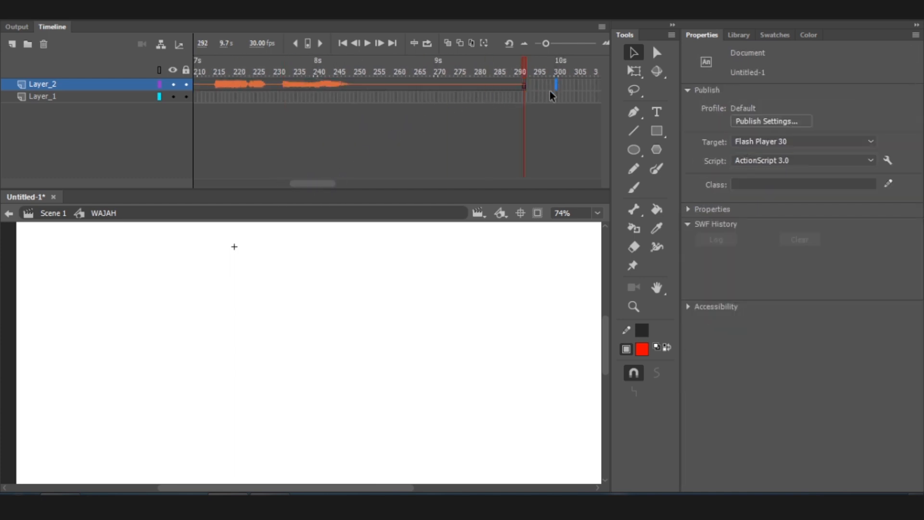
pyautogui.press('F5')
pyautogui.click(563, 87)
pyautogui.press('F5')
pyautogui.moveTo(315, 184); pyautogui.dragTo(339, 183)
pyautogui.click(481, 86)
pyautogui.press('F5')
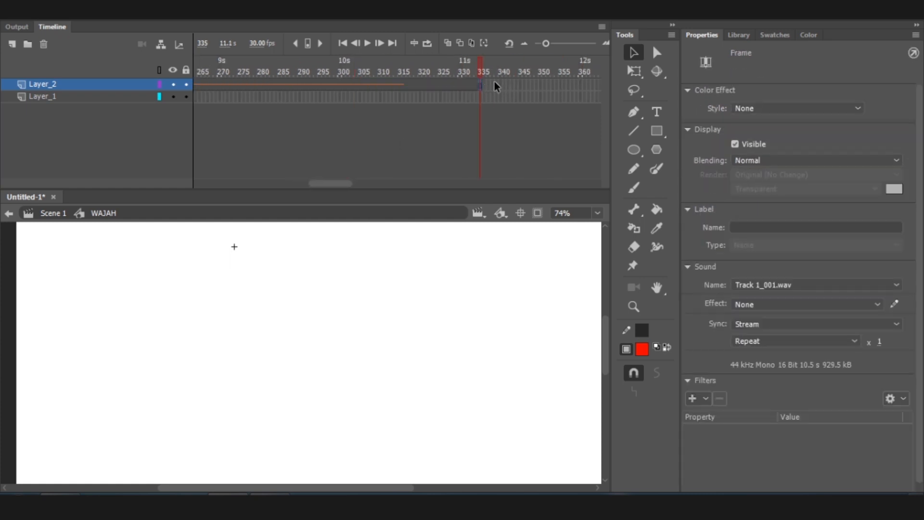
# Step: Remove the surplus frames of Layer_2 from frame 300 to its end
pyautogui.click(343, 89)
pyautogui.keyDown('shift'); pyautogui.click(501, 86); pyautogui.keyUp('shift')
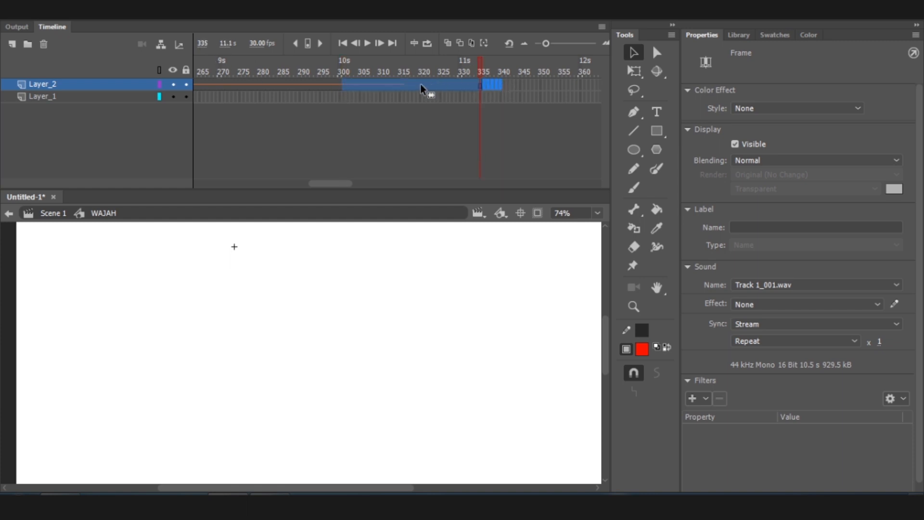
pyautogui.rightClick(421, 85)
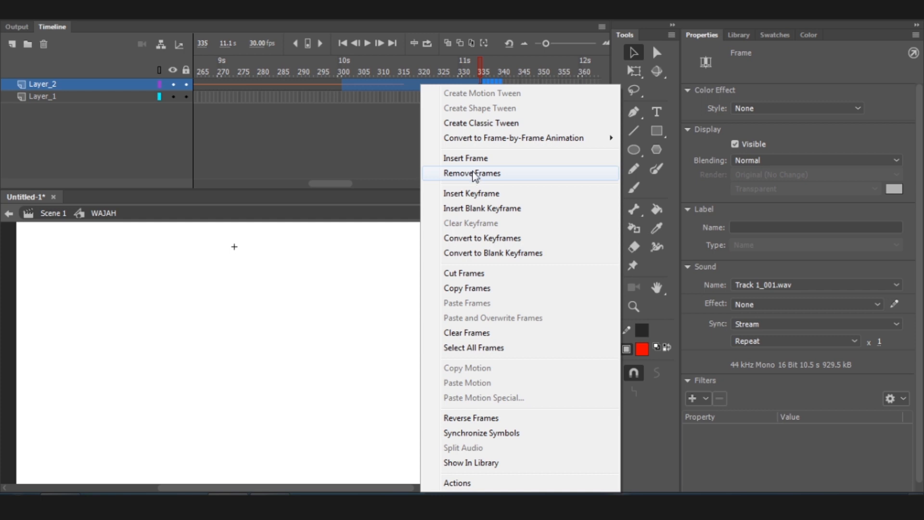
pyautogui.click(472, 174)
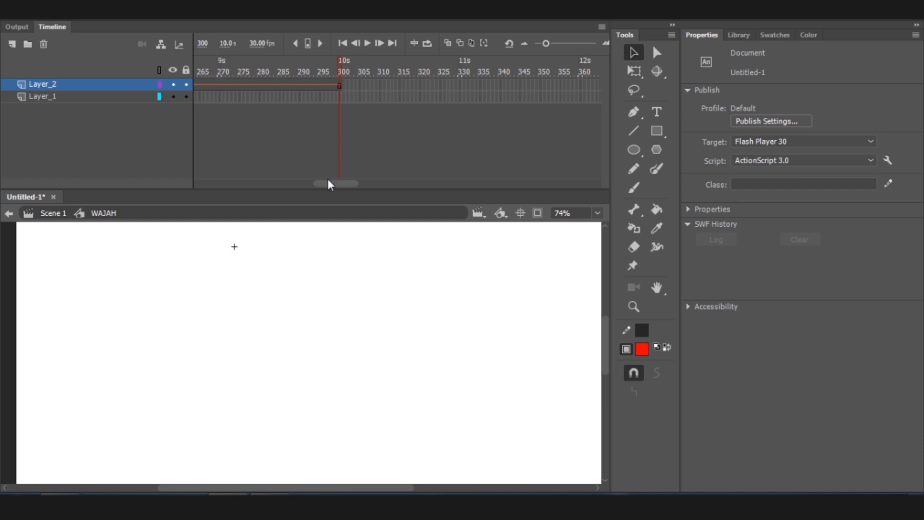
# Step: Rename Layer_1, which holds the face artwork, as WAJAH
pyautogui.moveTo(337, 183); pyautogui.dragTo(215, 183)
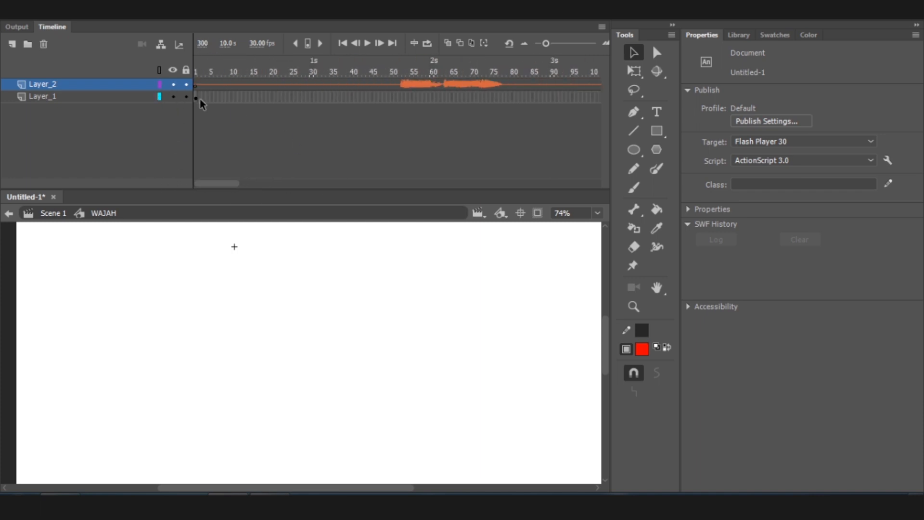
pyautogui.click(62, 99)
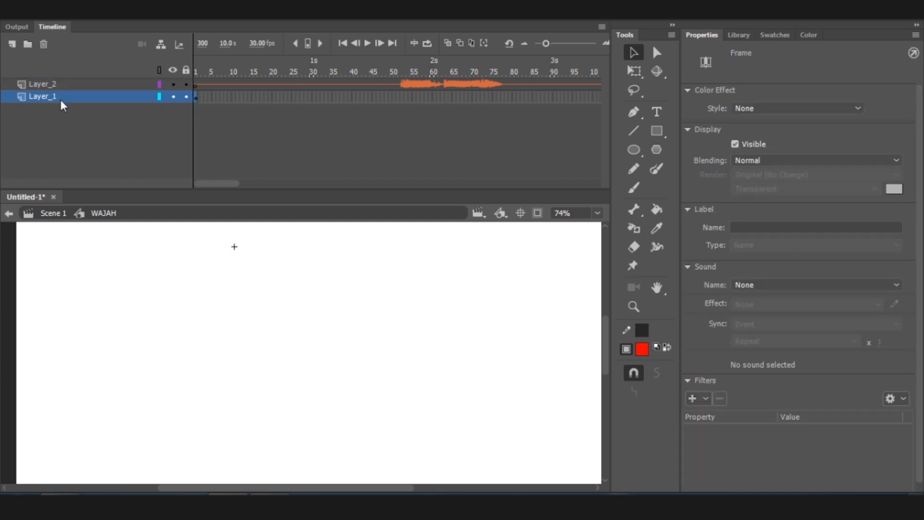
pyautogui.click(200, 68)
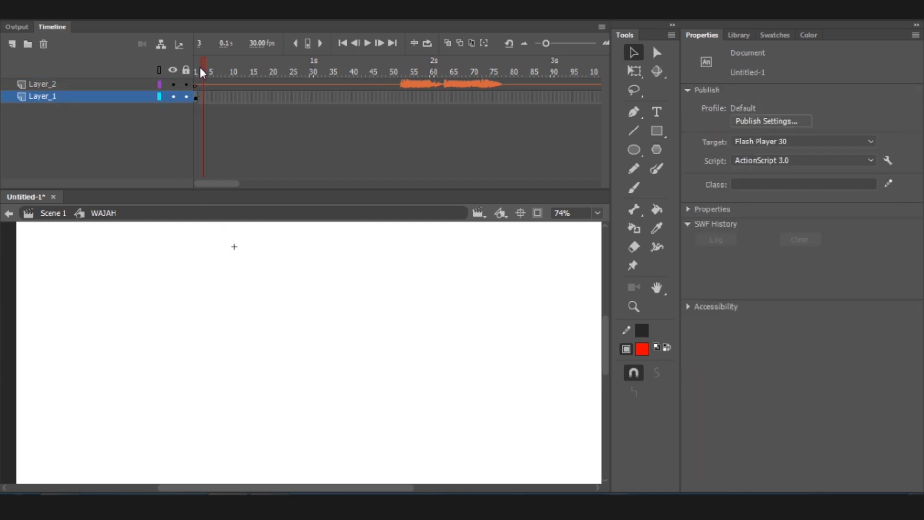
pyautogui.click(38, 96)
pyautogui.doubleClick(37, 96)
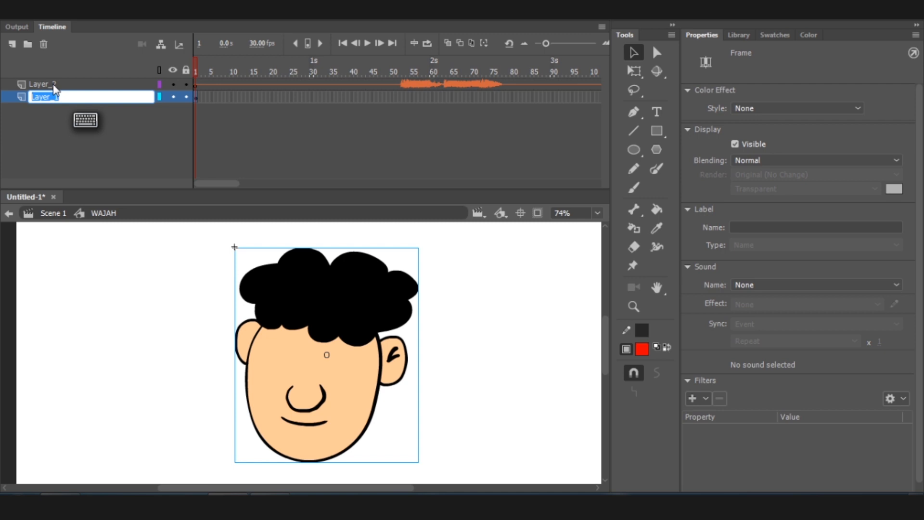
pyautogui.write('WAAJ')
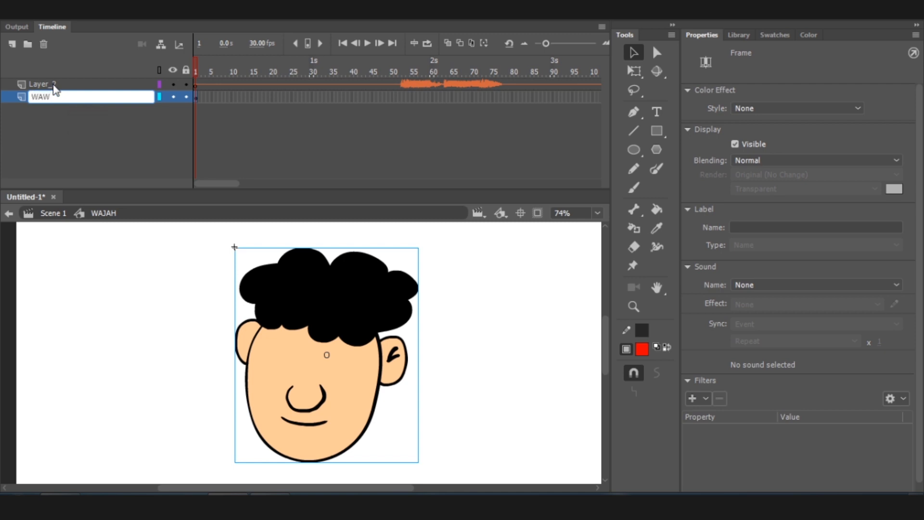
pyautogui.press('BackSpace')
pyautogui.press('BackSpace')
pyautogui.write('JAH')
# Step: Rename the sound layer, Layer_2, as SUARA
pyautogui.click(37, 84)
pyautogui.doubleClick(50, 85)
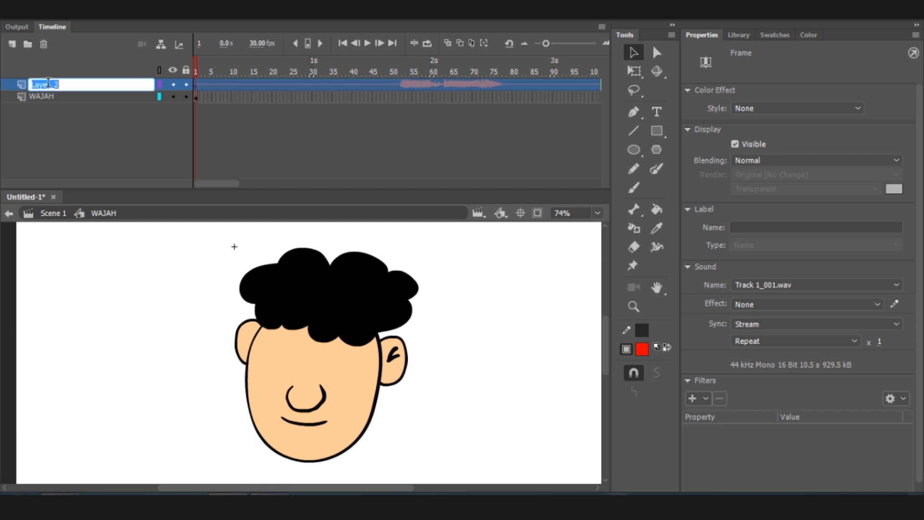
pyautogui.write('SUARA')
pyautogui.press('Return')
pyautogui.click(233, 113)
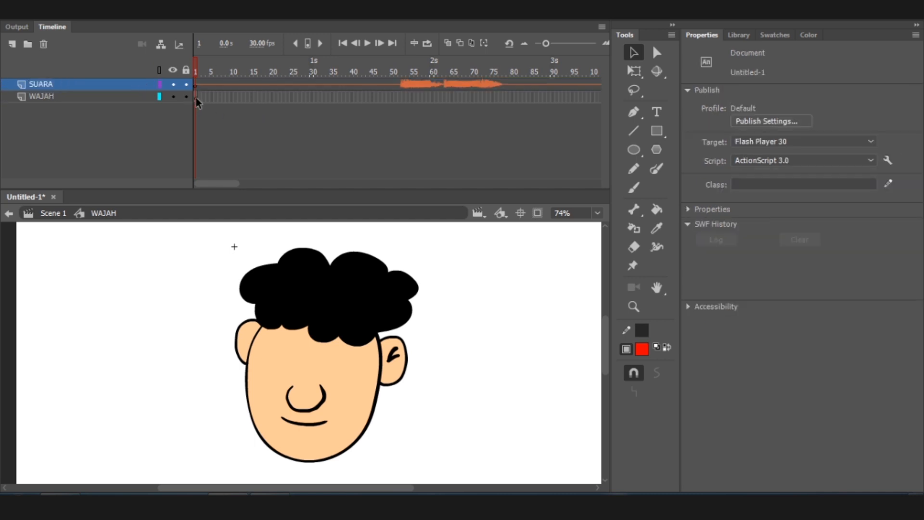
# Step: Extend the WAJAH layer to frame 300 to match the length of the SUARA layer
pyautogui.click(74, 97)
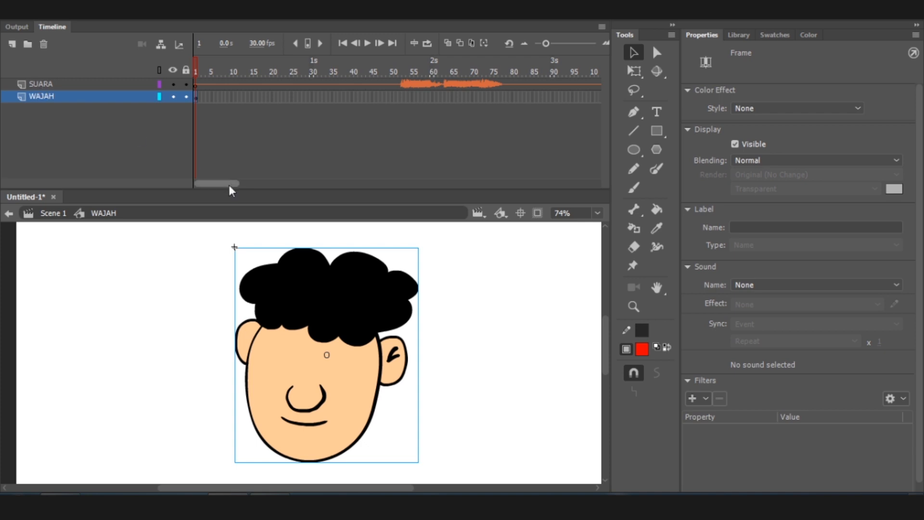
pyautogui.moveTo(204, 182); pyautogui.dragTo(319, 184)
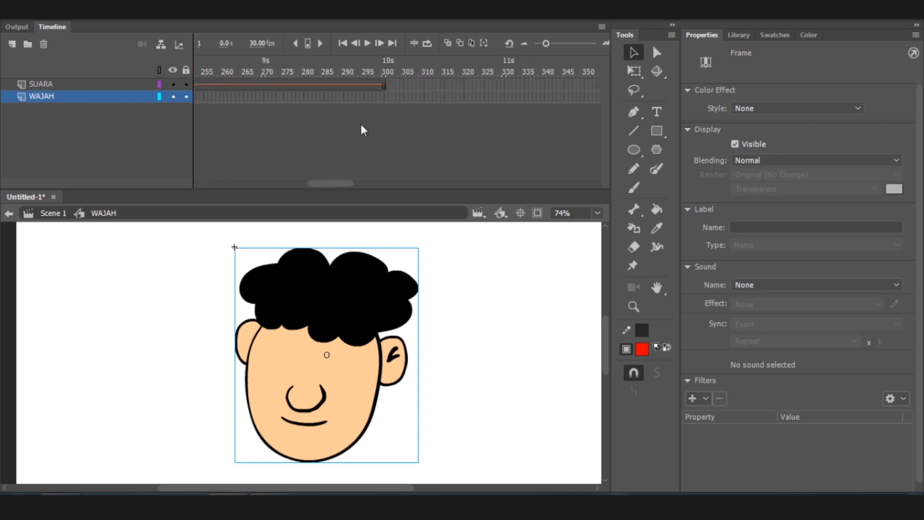
pyautogui.click(383, 97)
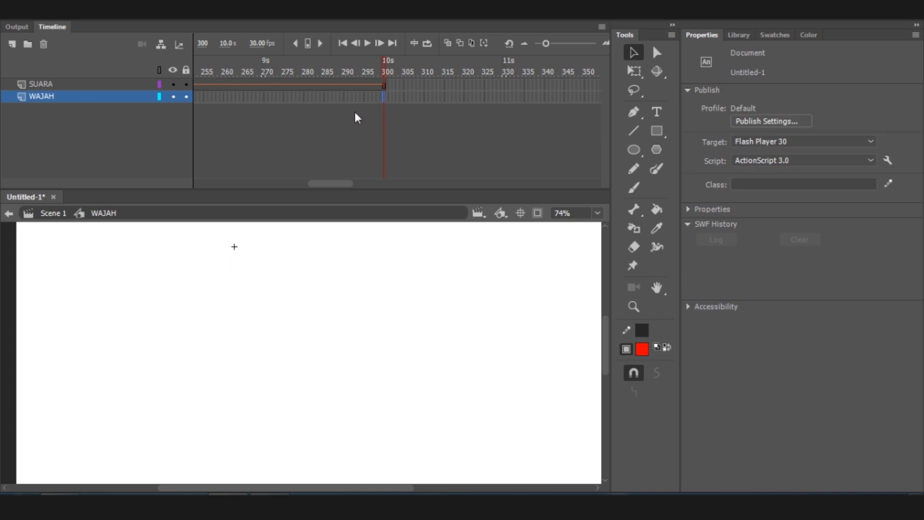
pyautogui.press('F5')
pyautogui.keyDown('ctrl'); pyautogui.keyDown('alt'); pyautogui.click(343, 326); pyautogui.keyUp('alt'); pyautogui.keyUp('ctrl')
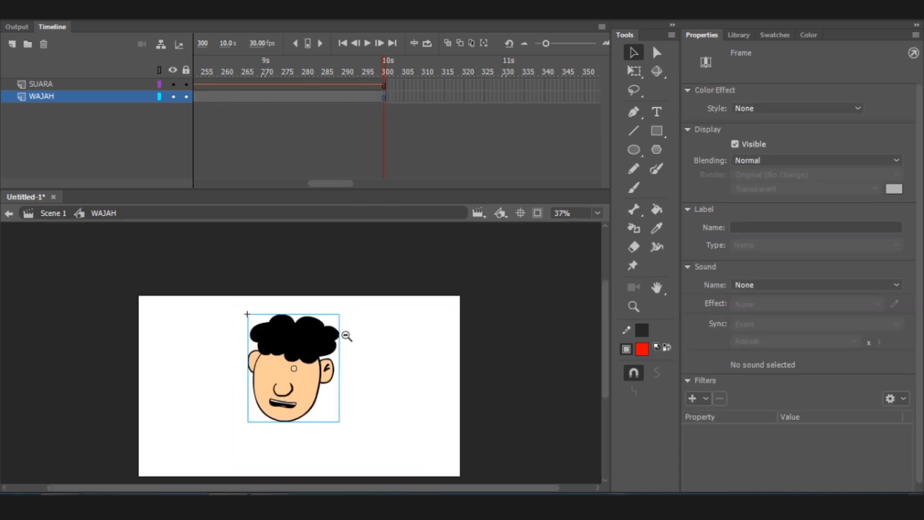
pyautogui.moveTo(230, 300); pyautogui.dragTo(376, 455)
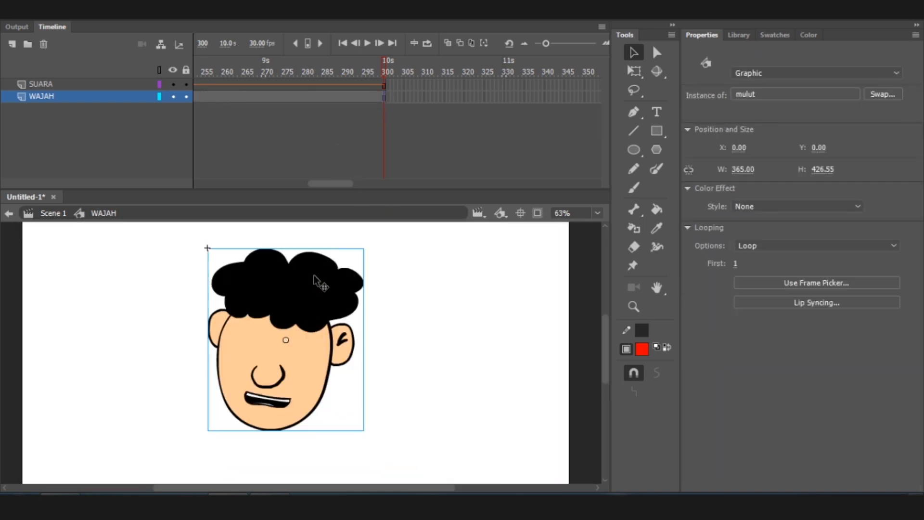
# Step: Scrub through the WAJAH symbol's timeline and the nested mulut symbol's frames to examine how the mouth shapes loop
pyautogui.moveTo(339, 183); pyautogui.dragTo(202, 169)
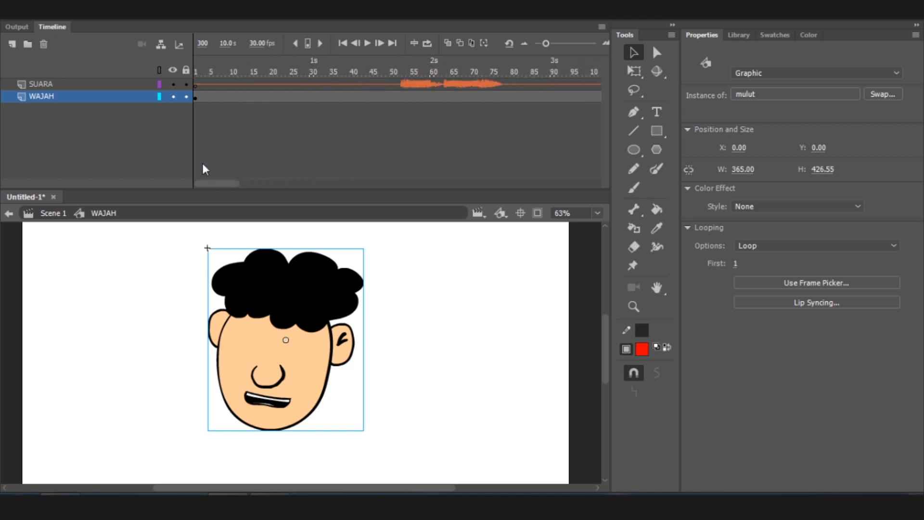
pyautogui.click(208, 62)
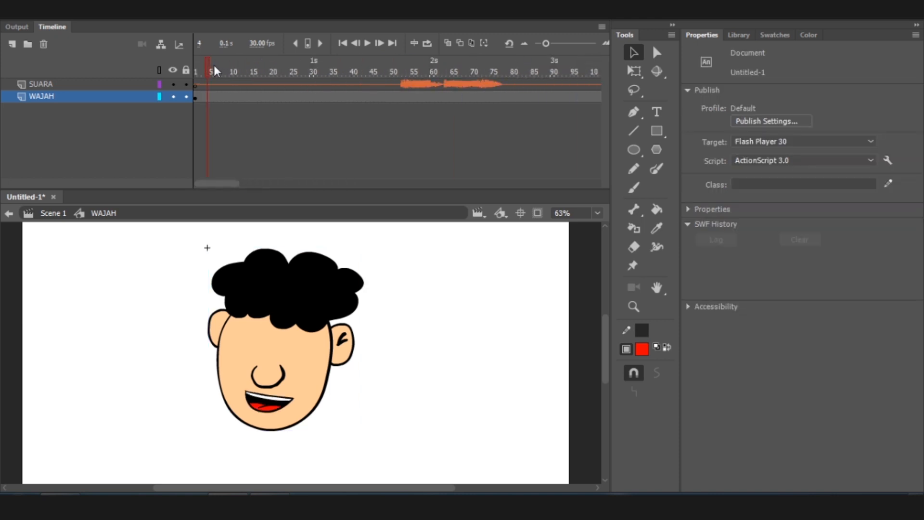
pyautogui.moveTo(206, 68); pyautogui.dragTo(359, 67)
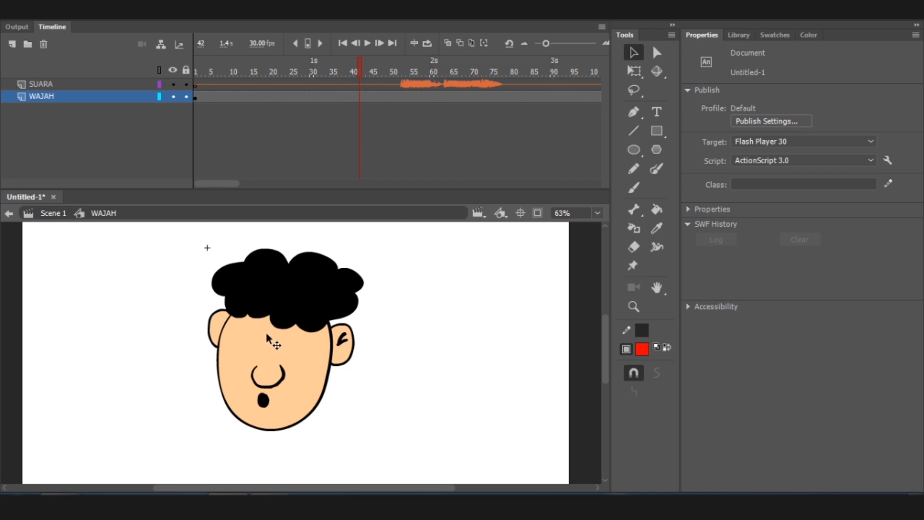
pyautogui.click(268, 336)
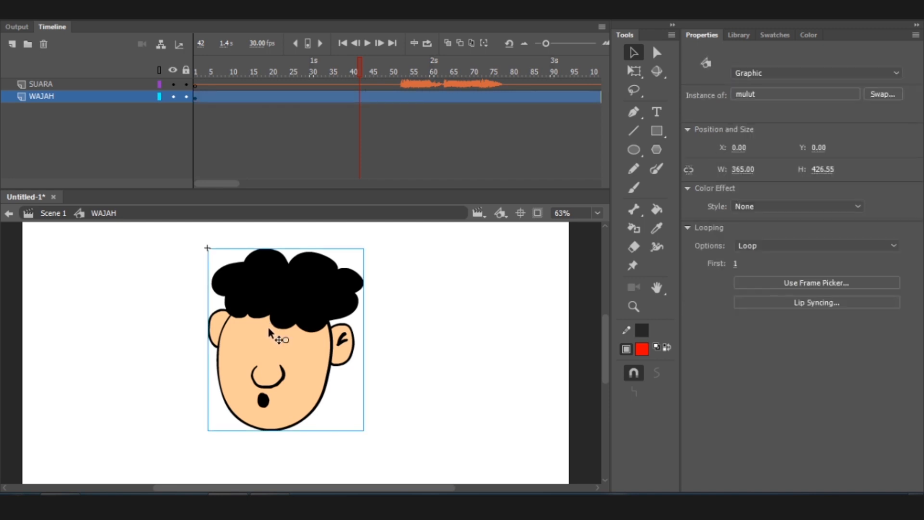
pyautogui.doubleClick(268, 327)
pyautogui.moveTo(222, 68); pyautogui.dragTo(201, 67)
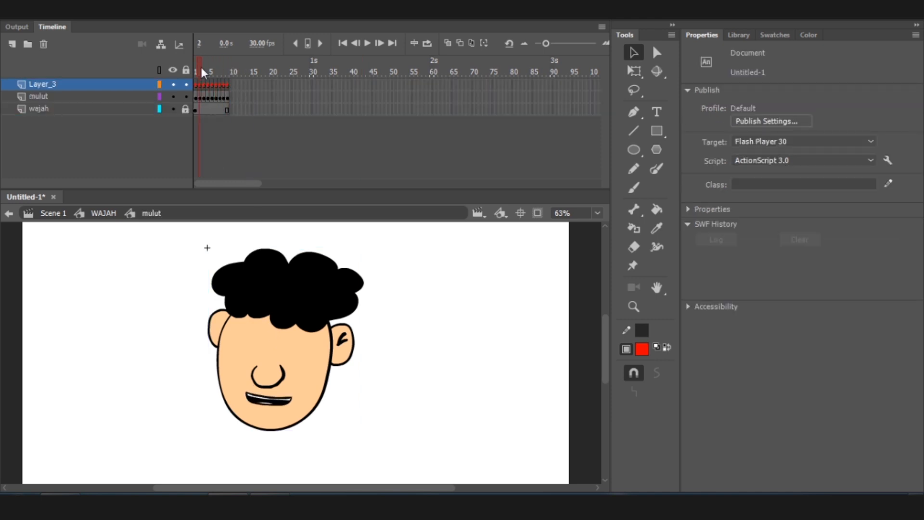
pyautogui.click(102, 213)
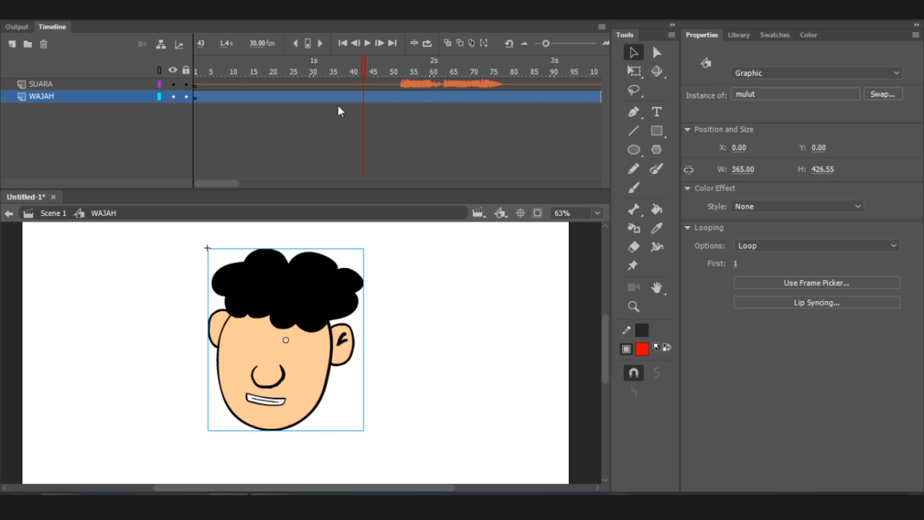
pyautogui.moveTo(364, 65); pyautogui.dragTo(339, 71)
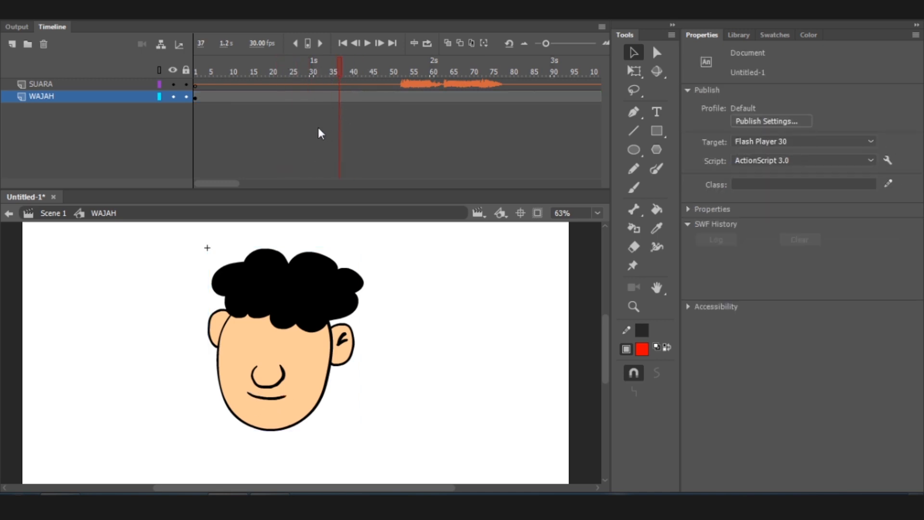
# Step: Set the looping option of the mulut instance on the WAJAH layer to Single Frame
pyautogui.click(263, 346)
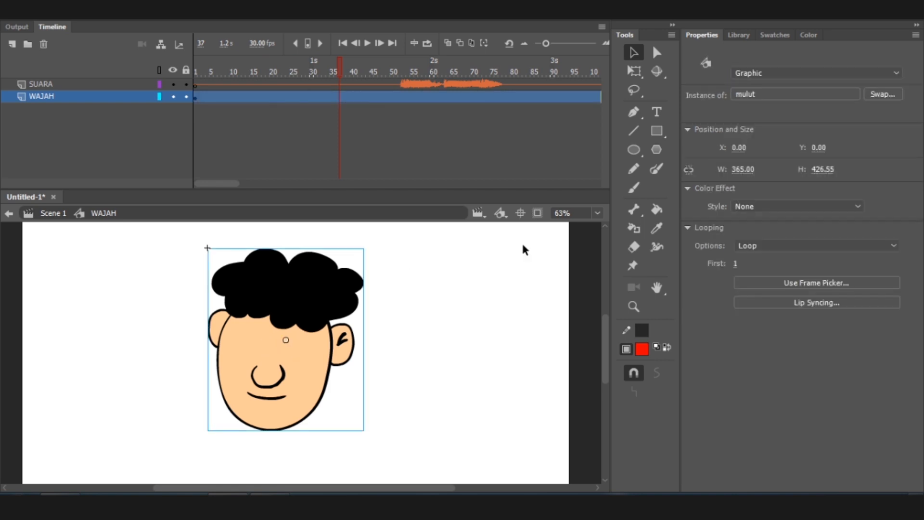
pyautogui.click(753, 249)
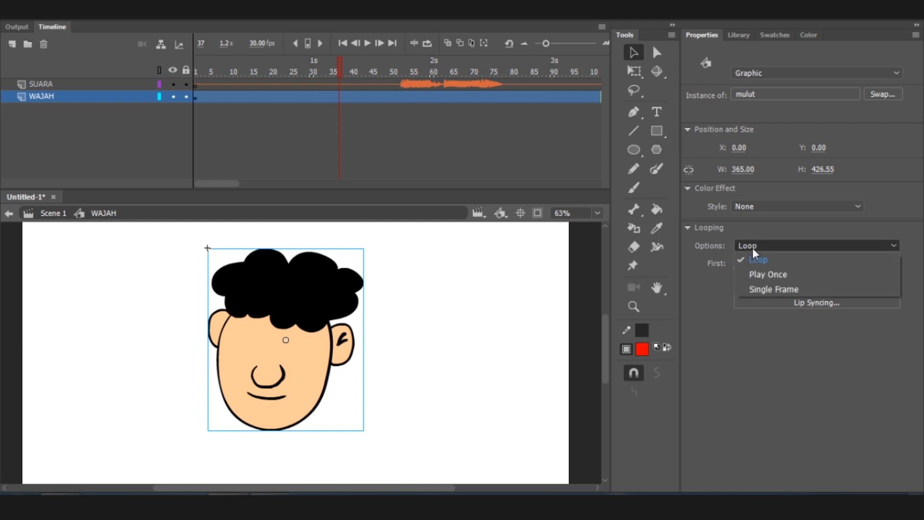
pyautogui.click(758, 289)
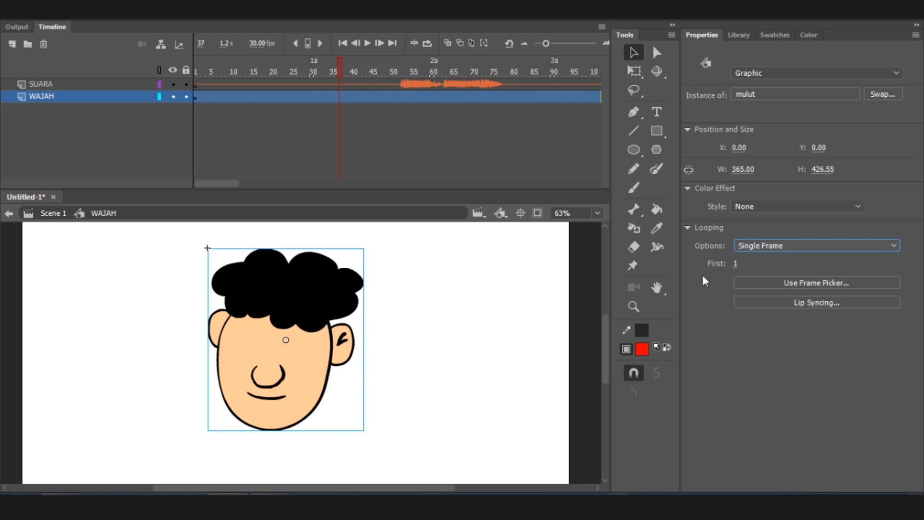
pyautogui.click(736, 263)
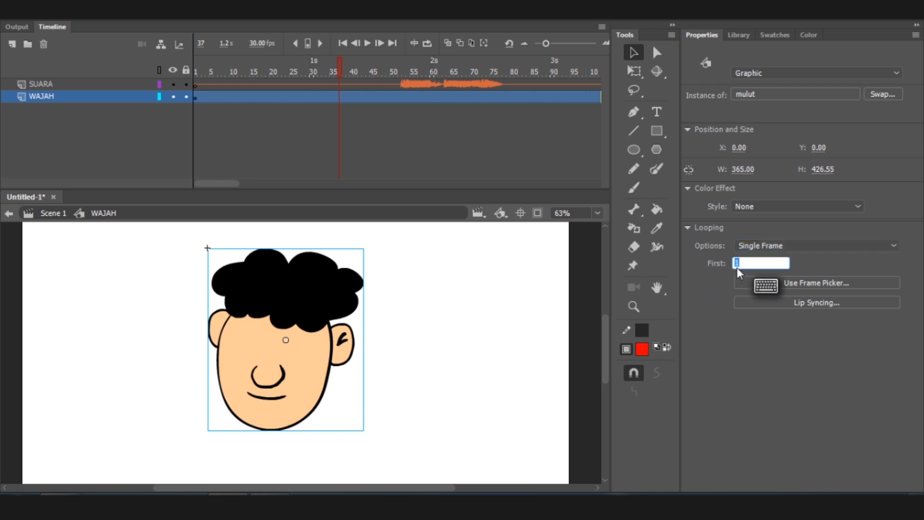
pyautogui.click(702, 239)
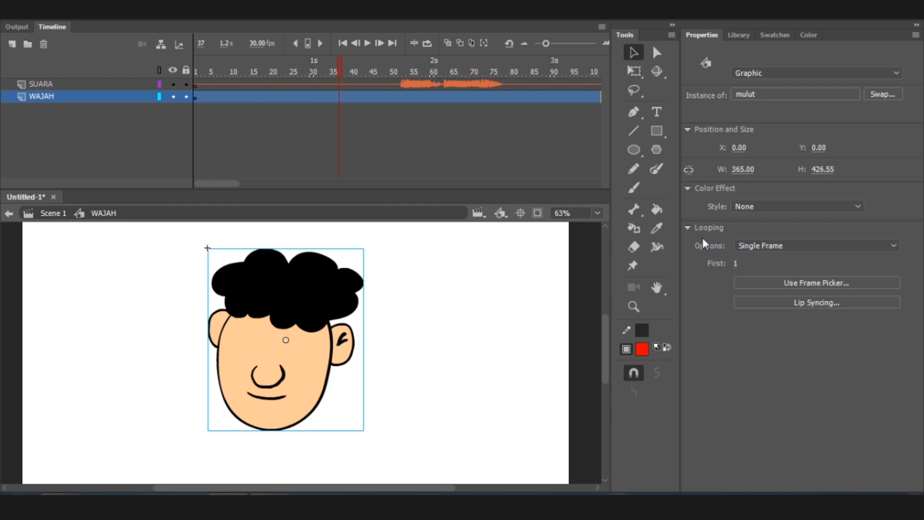
# Step: Open the Frame Picker for the mulut instance, look through its mouth-shape frames and place it clear of the timeline
pyautogui.click(758, 284)
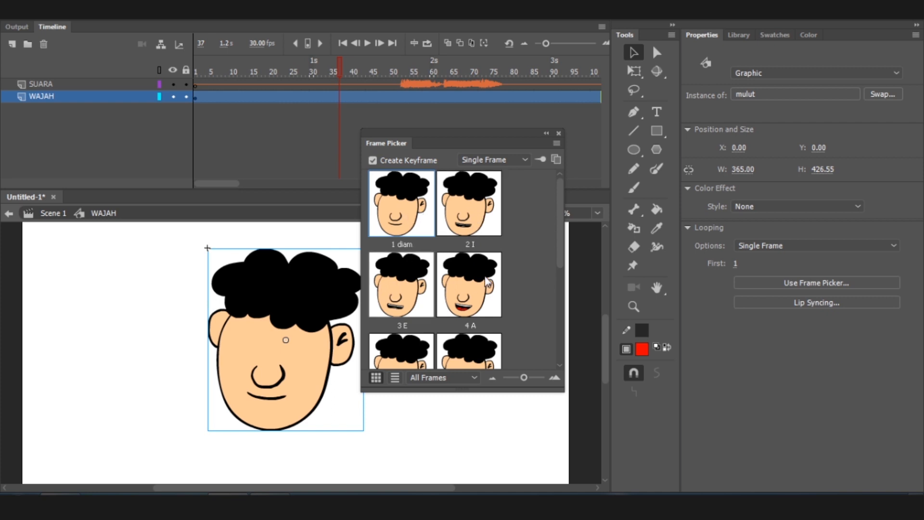
pyautogui.moveTo(385, 142); pyautogui.dragTo(475, 234)
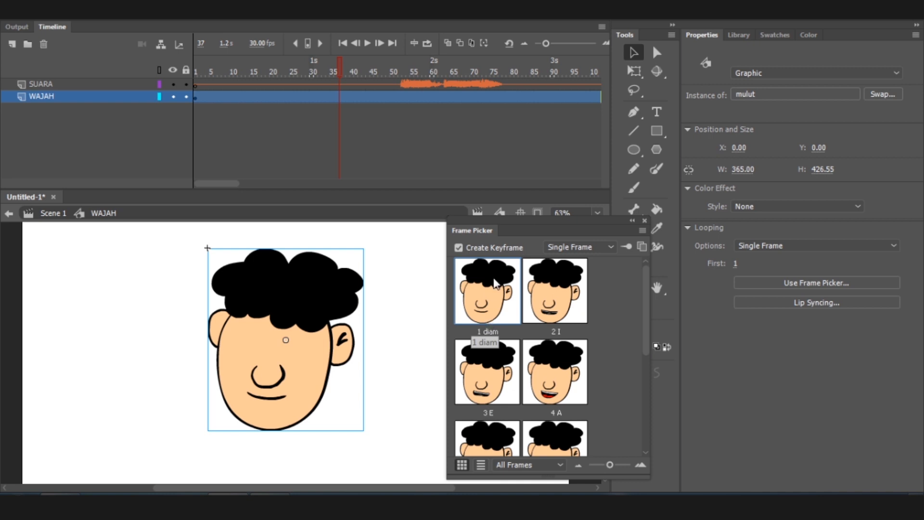
pyautogui.moveTo(464, 232); pyautogui.dragTo(463, 144)
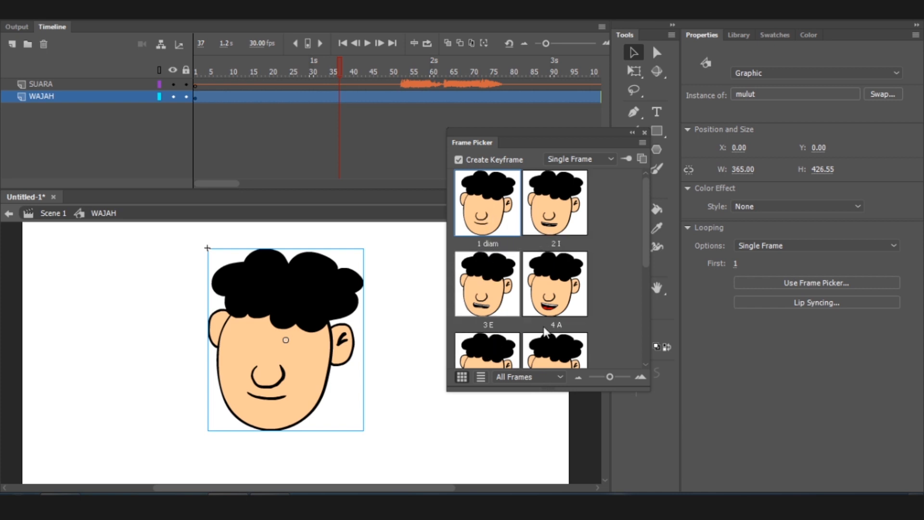
pyautogui.moveTo(643, 241); pyautogui.dragTo(647, 318)
pyautogui.moveTo(477, 147); pyautogui.dragTo(514, 193)
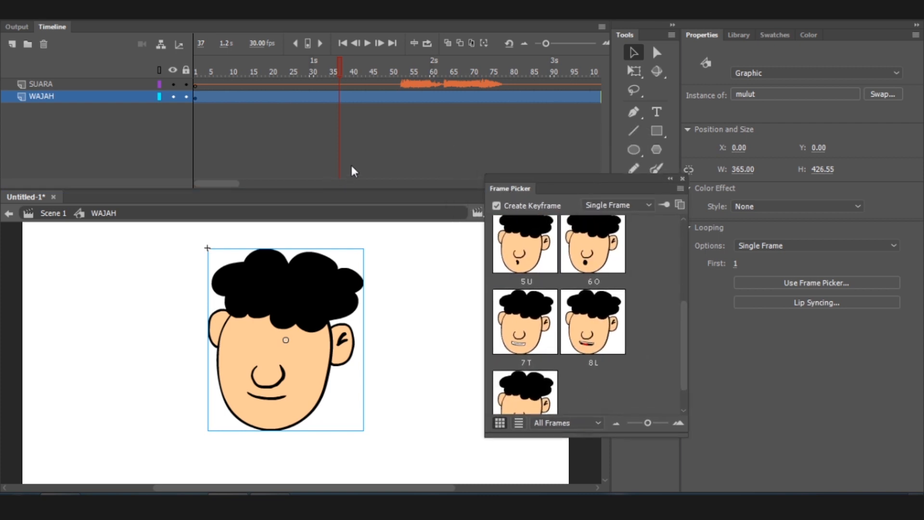
# Step: Play the voice from frame 50 to find where speech starts, and key mouth shape 4 A at frame 52 of the WAJAH layer
pyautogui.moveTo(341, 73); pyautogui.dragTo(391, 72)
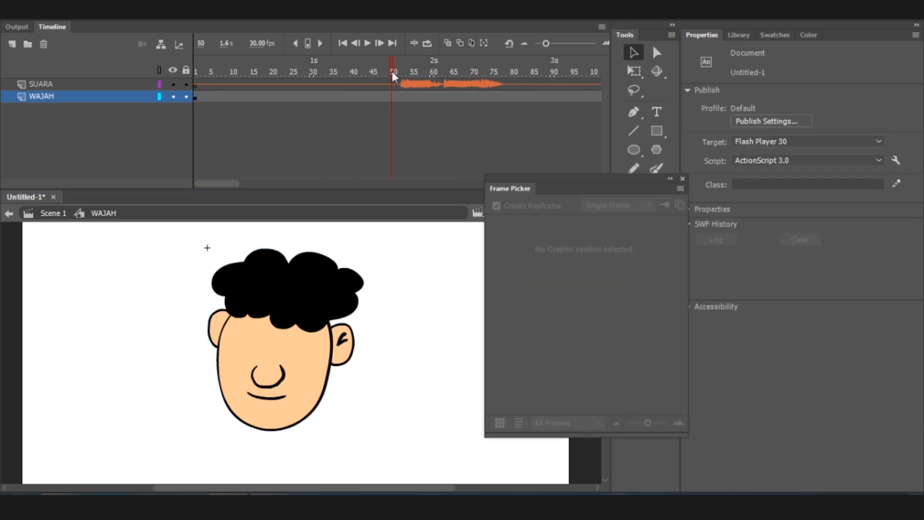
pyautogui.click(366, 42)
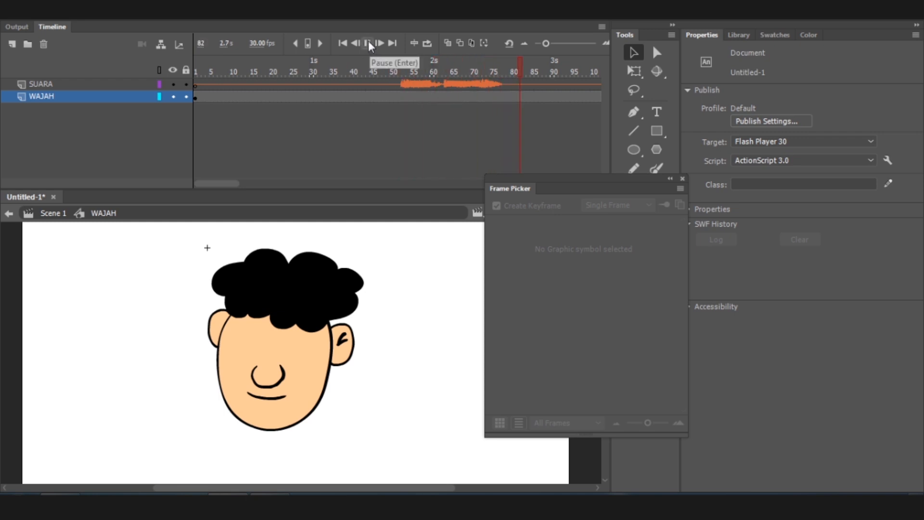
pyautogui.click(368, 43)
pyautogui.click(400, 96)
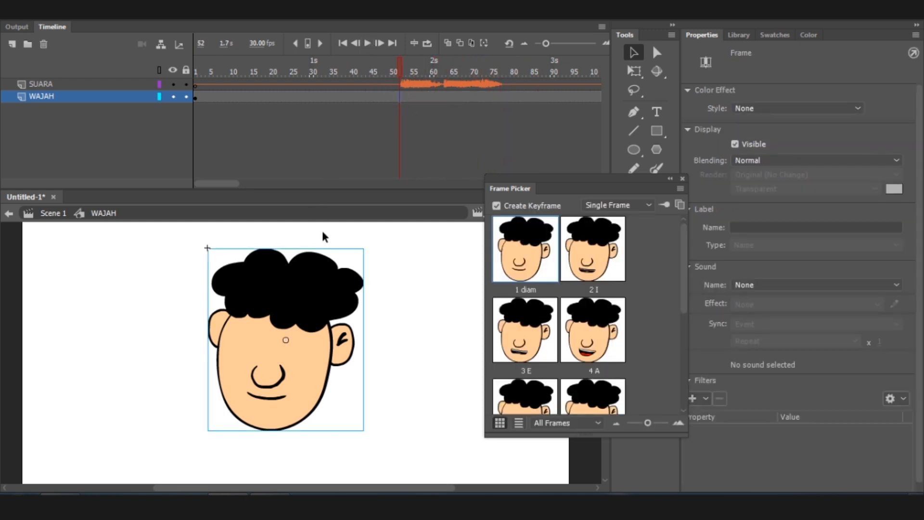
pyautogui.click(595, 327)
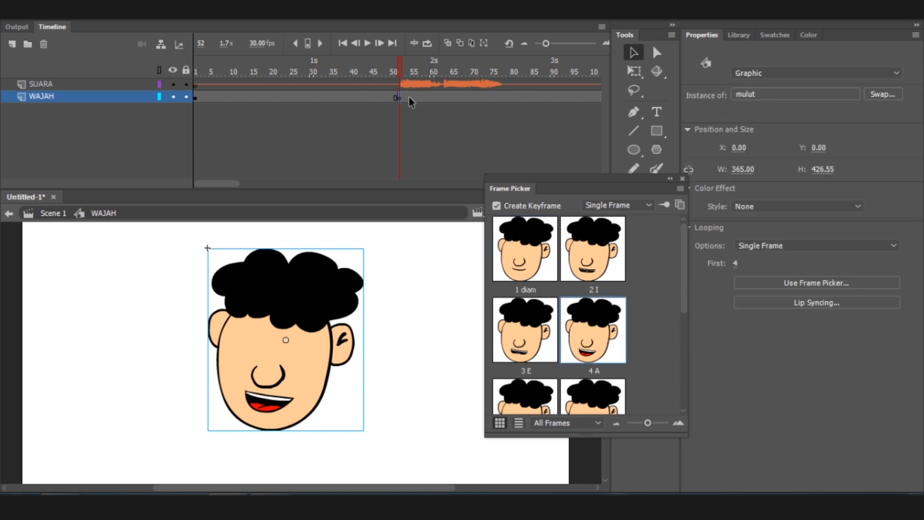
# Step: Key mouth shape 8 L at frame 55 and 6 O at frame 58 of the WAJAH layer
pyautogui.click(411, 98)
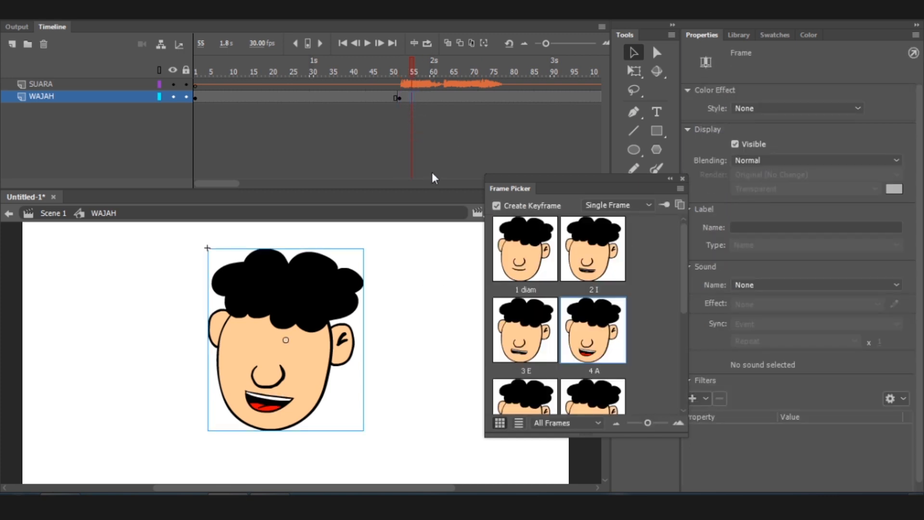
pyautogui.moveTo(682, 249); pyautogui.dragTo(682, 337)
pyautogui.click(595, 295)
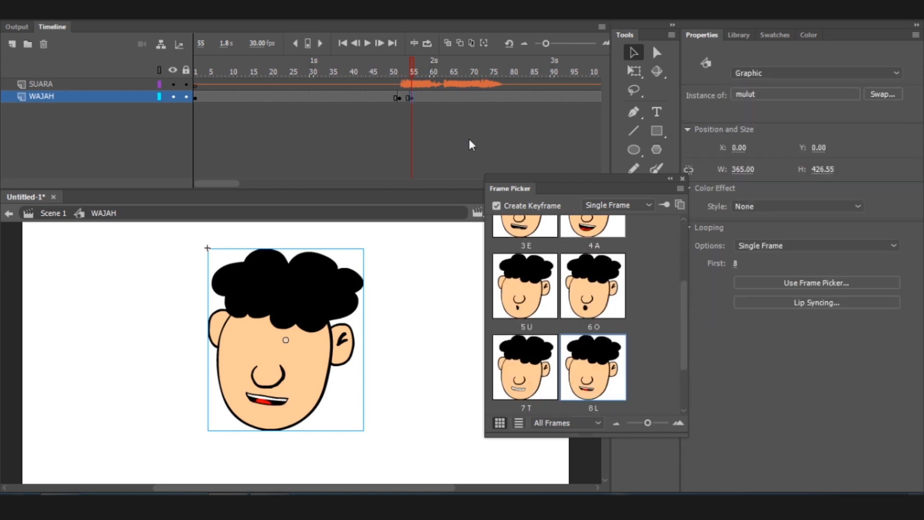
pyautogui.click(422, 97)
pyautogui.click(593, 285)
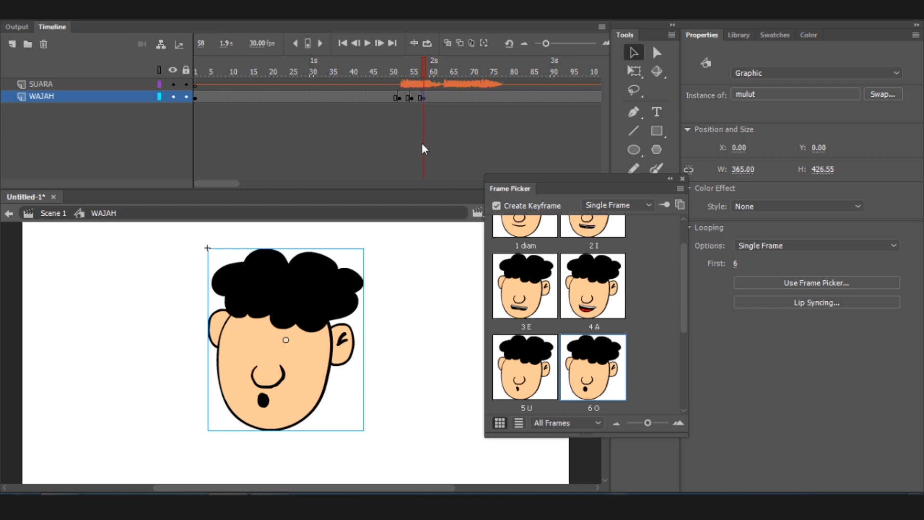
# Step: Key mouth shape 3 E at frame 61 and the closed mouth 1 diam at frame 64 of the WAJAH layer
pyautogui.click(436, 98)
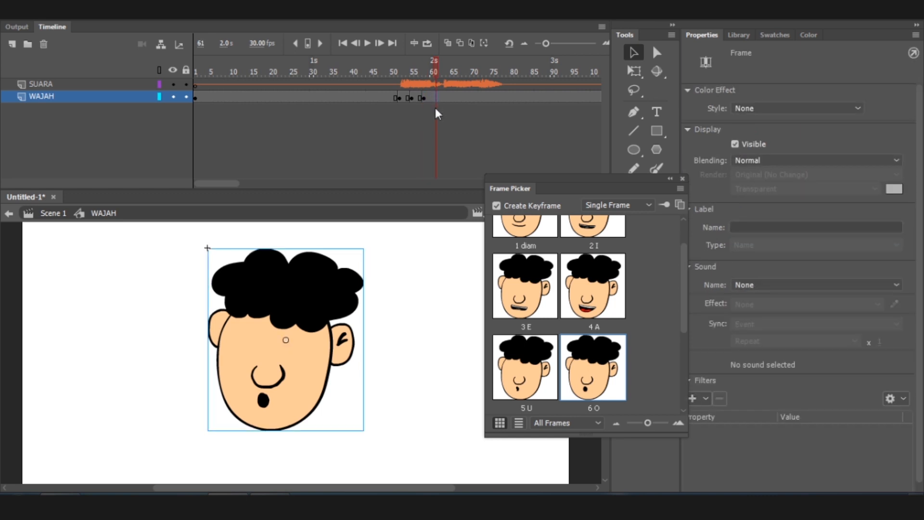
pyautogui.moveTo(686, 292); pyautogui.dragTo(686, 250)
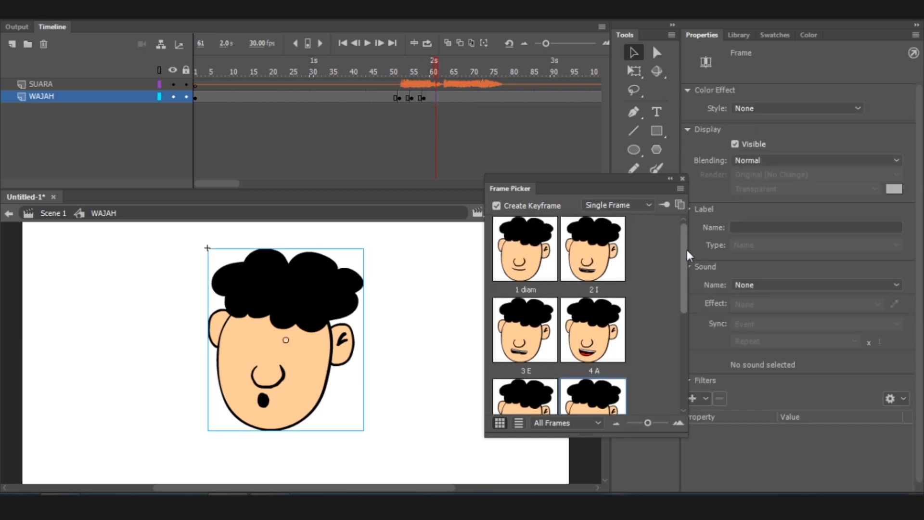
pyautogui.click(520, 334)
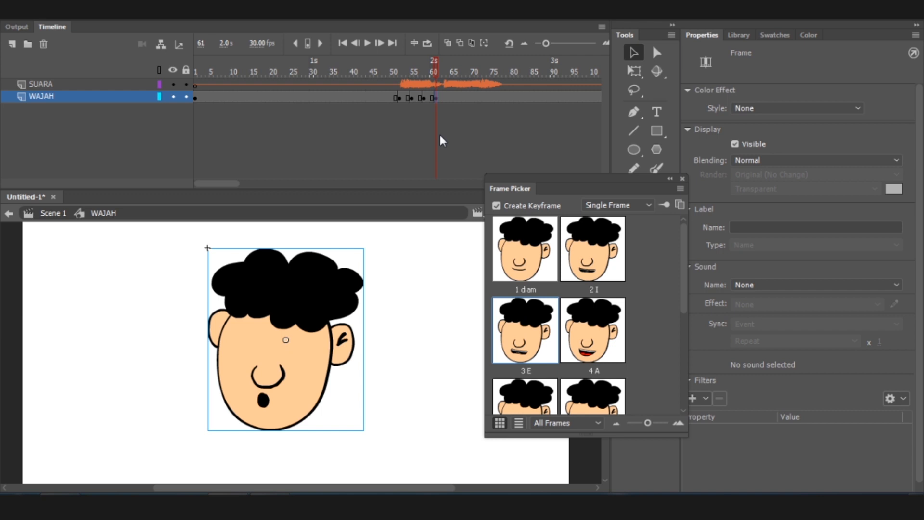
pyautogui.click(448, 98)
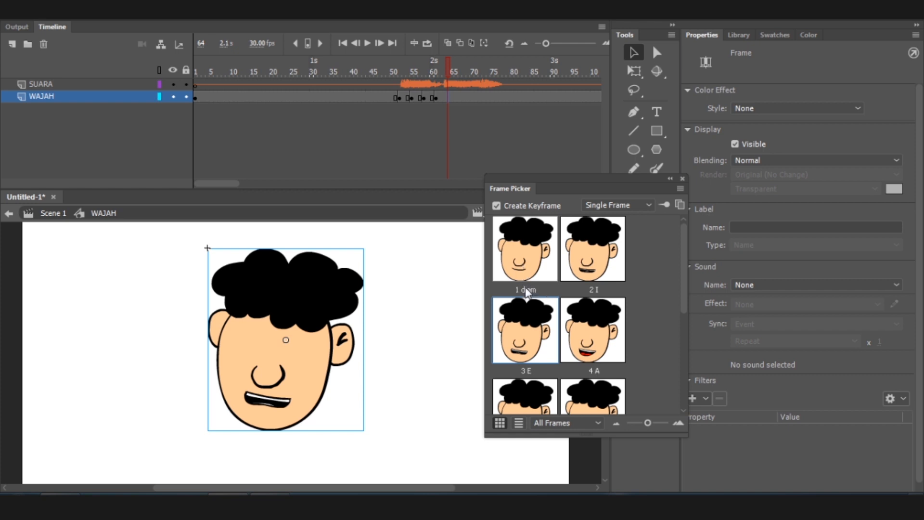
pyautogui.click(524, 273)
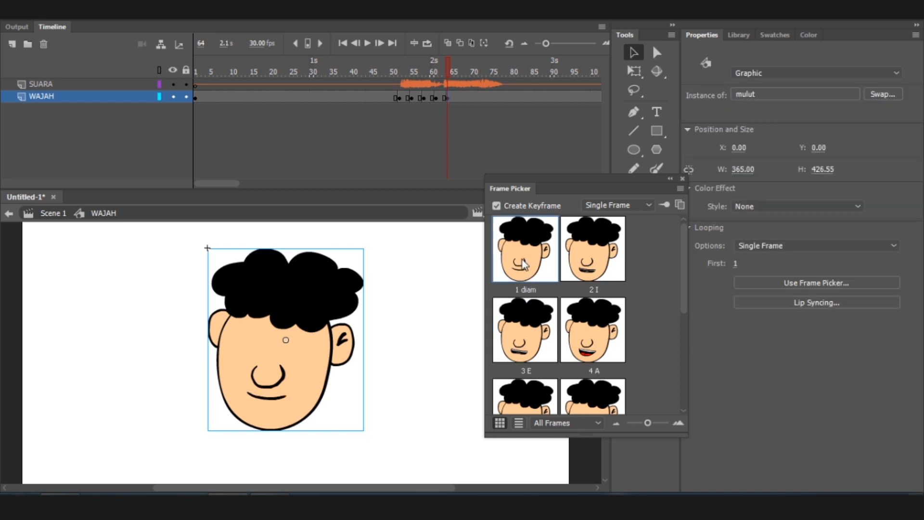
# Step: Key mouth shape 5 U at frame 67 and 4 A at frame 70 of the WAJAH layer
pyautogui.click(458, 98)
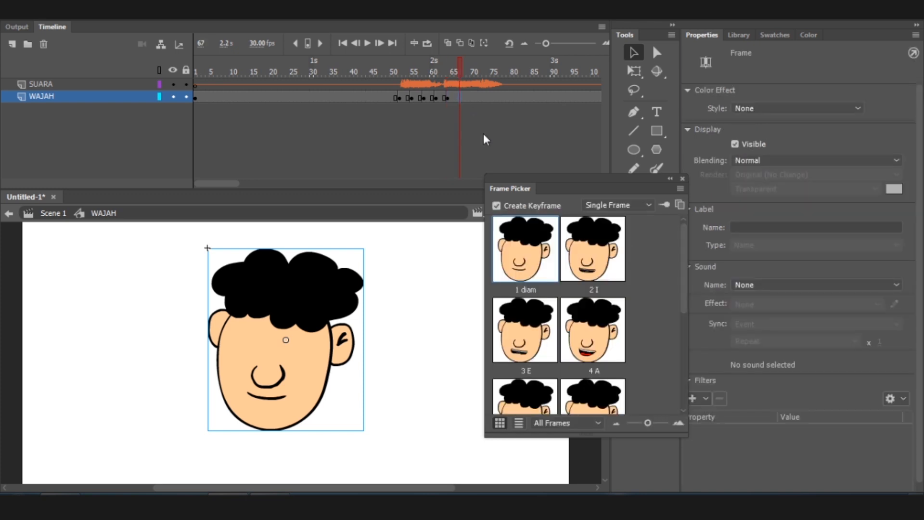
pyautogui.moveTo(686, 246); pyautogui.dragTo(685, 300)
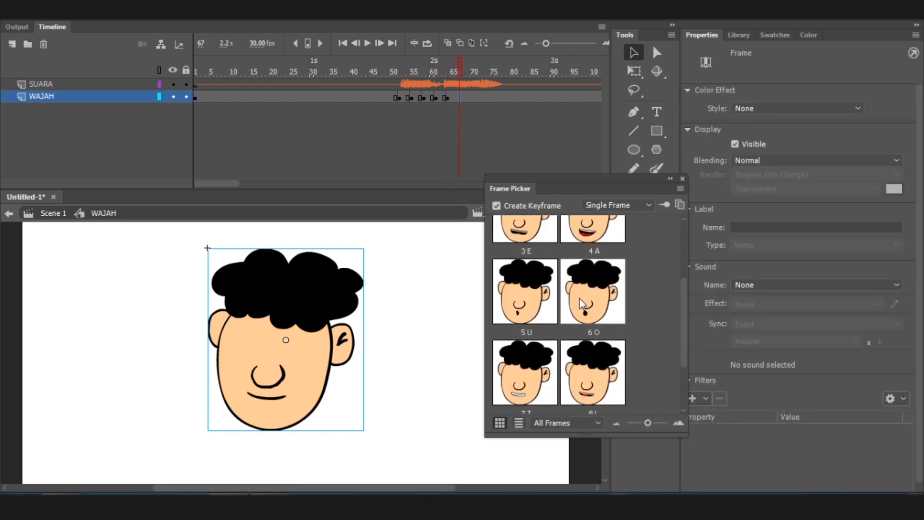
pyautogui.click(523, 292)
pyautogui.click(473, 98)
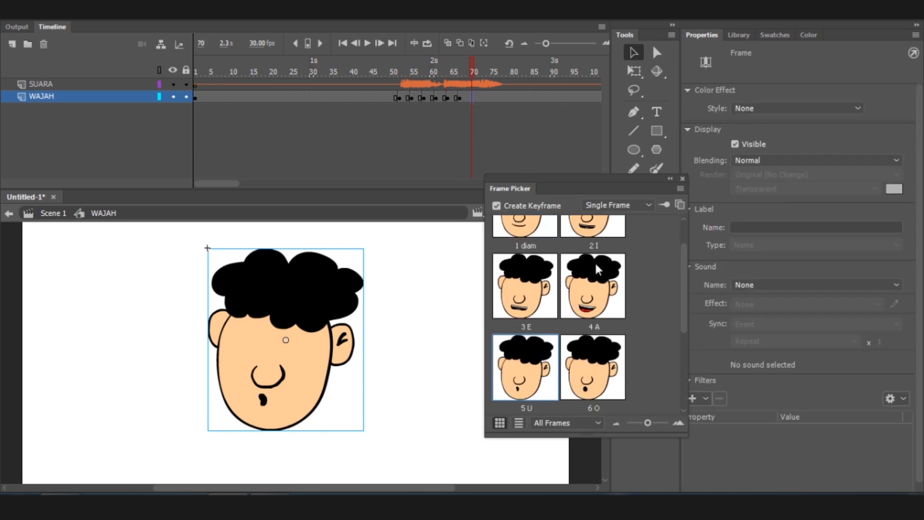
pyautogui.click(591, 290)
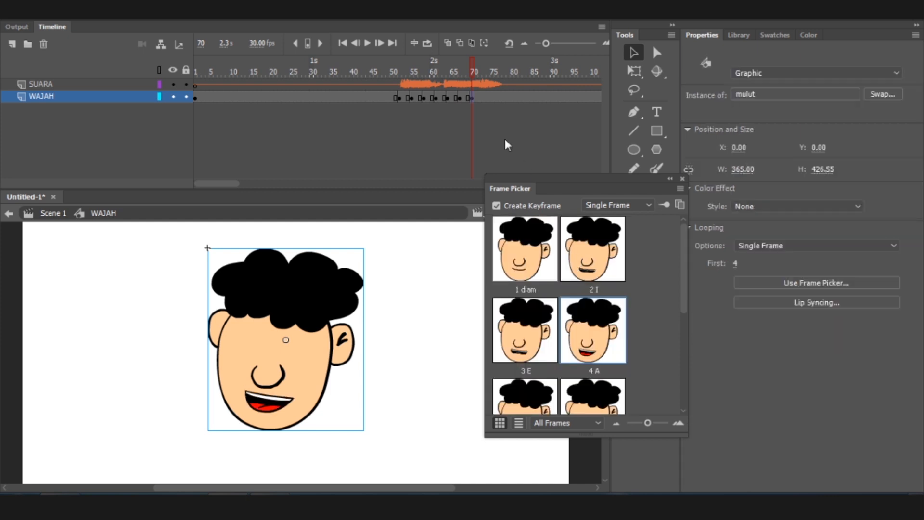
# Step: Key mouth shape 2 I at frame 73 and 4 A at frame 76 of the WAJAH layer
pyautogui.click(482, 98)
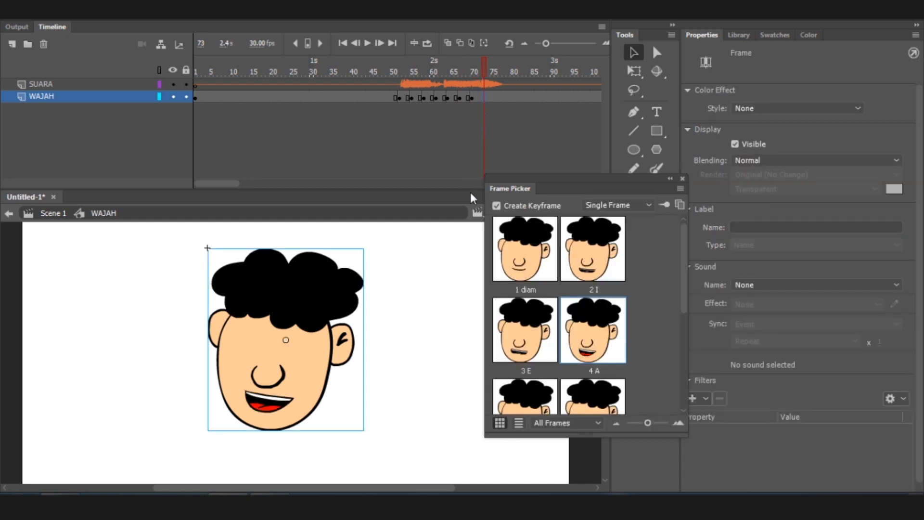
pyautogui.click(596, 258)
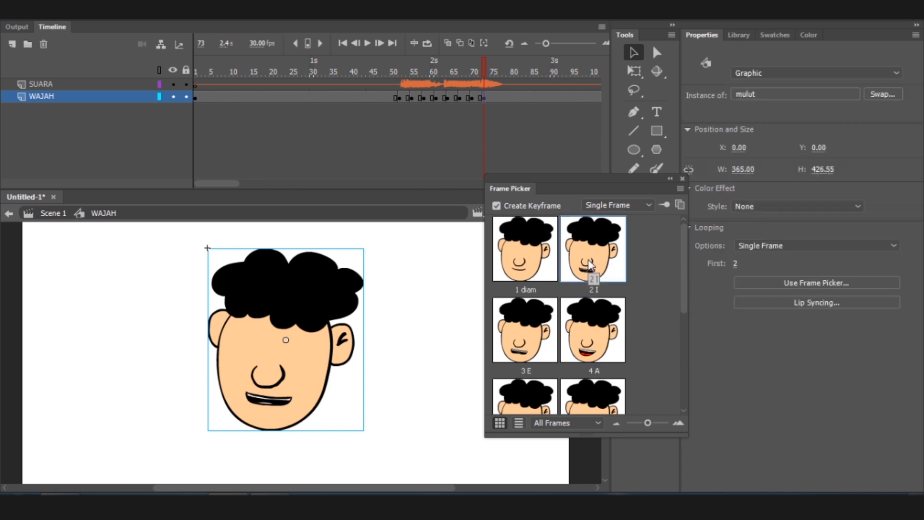
pyautogui.click(494, 97)
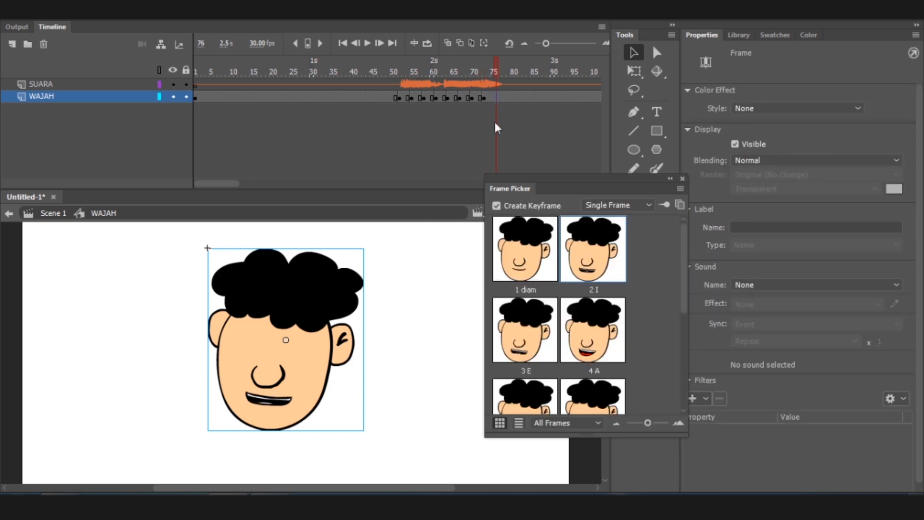
pyautogui.click(594, 334)
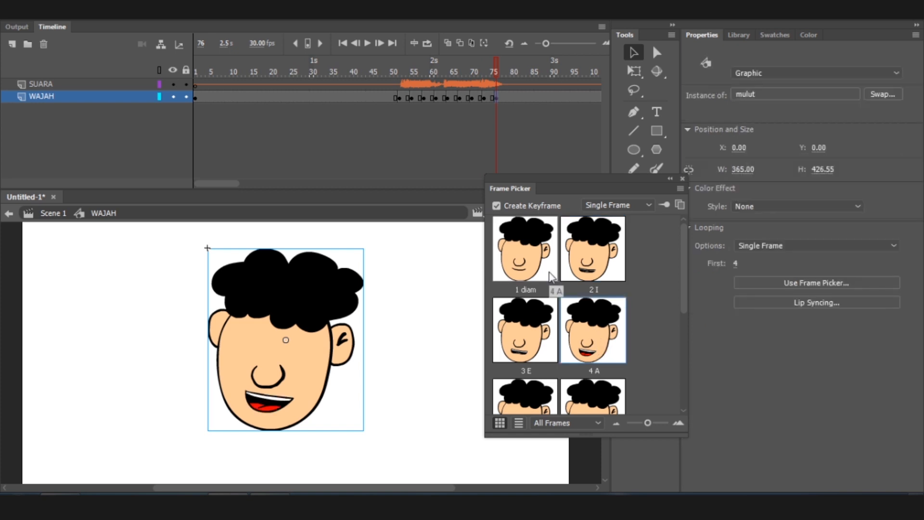
# Step: Try shifting the last two mouth keyframes one frame earlier, to frames 72 and 75, checking the lip sync by playback
pyautogui.click(388, 68)
pyautogui.click(366, 44)
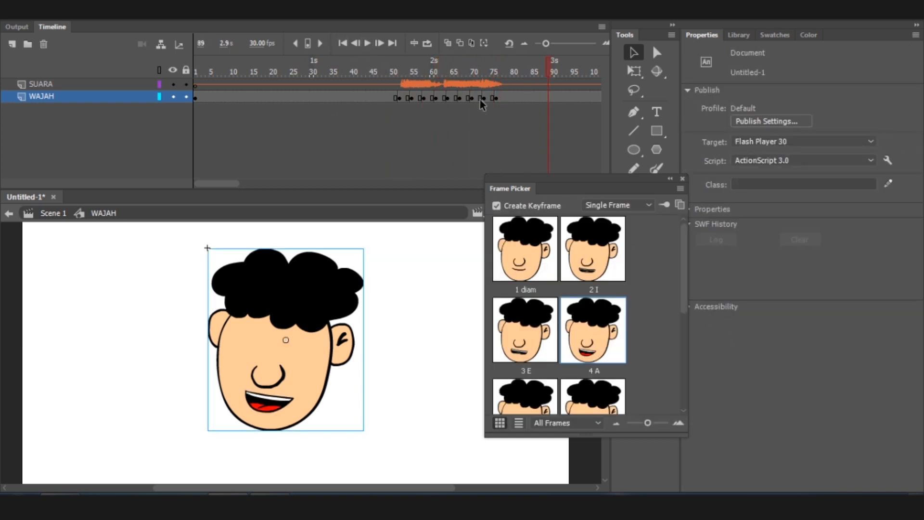
pyautogui.click(493, 97)
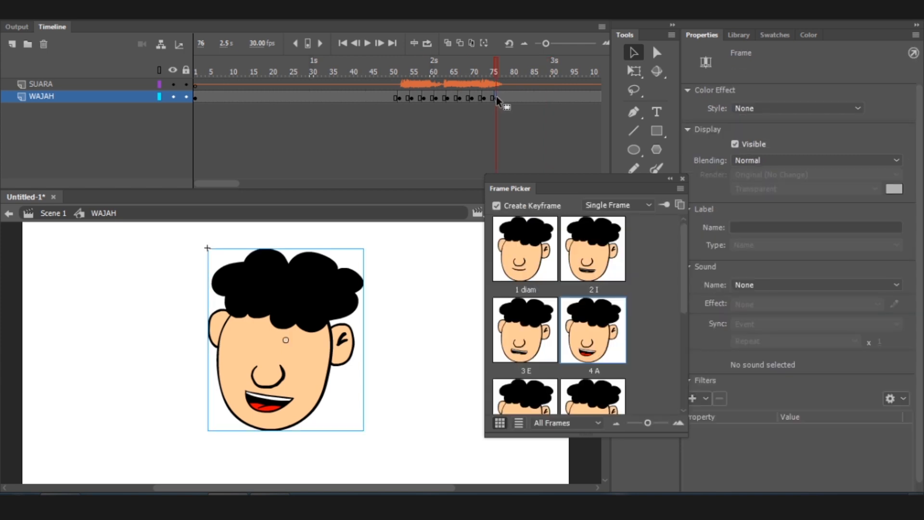
pyautogui.moveTo(496, 97); pyautogui.dragTo(479, 97)
pyautogui.click(483, 99)
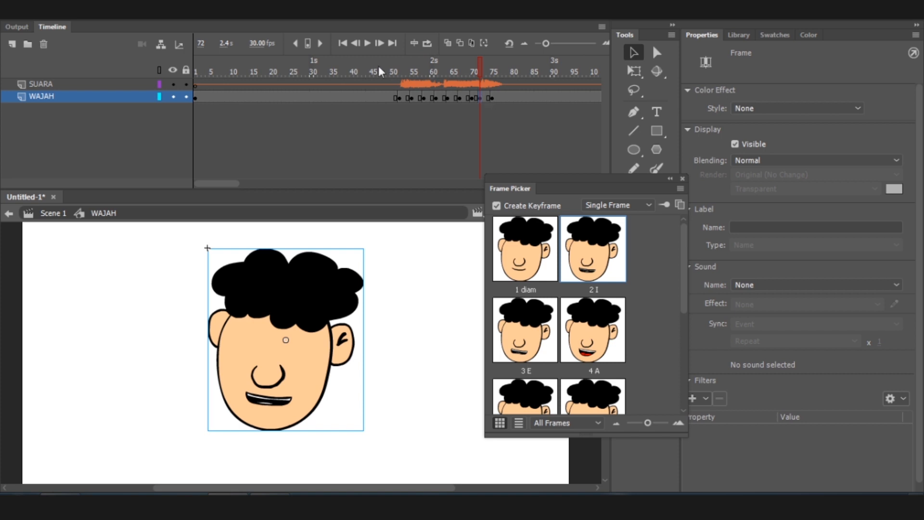
pyautogui.click(379, 67)
pyautogui.click(367, 44)
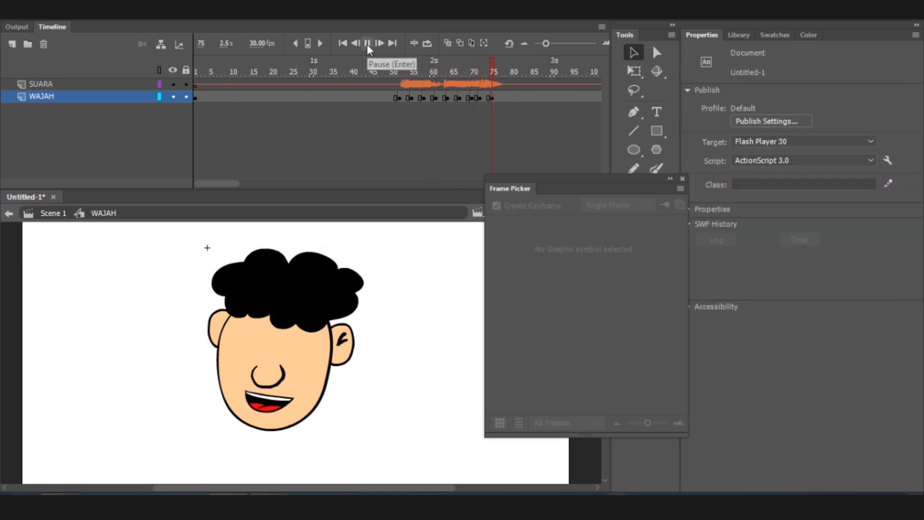
# Step: Return the last two mouth keyframes to frames 73 and 76
pyautogui.click(479, 100)
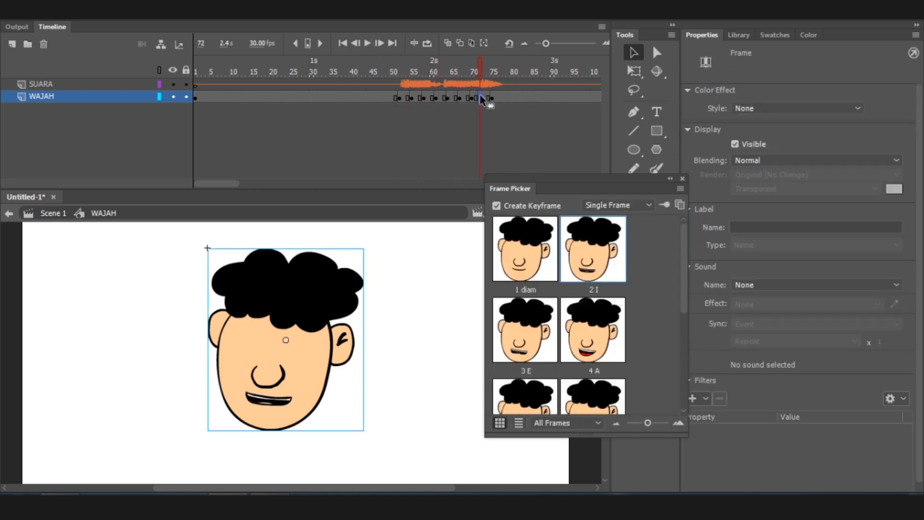
pyautogui.click(493, 98)
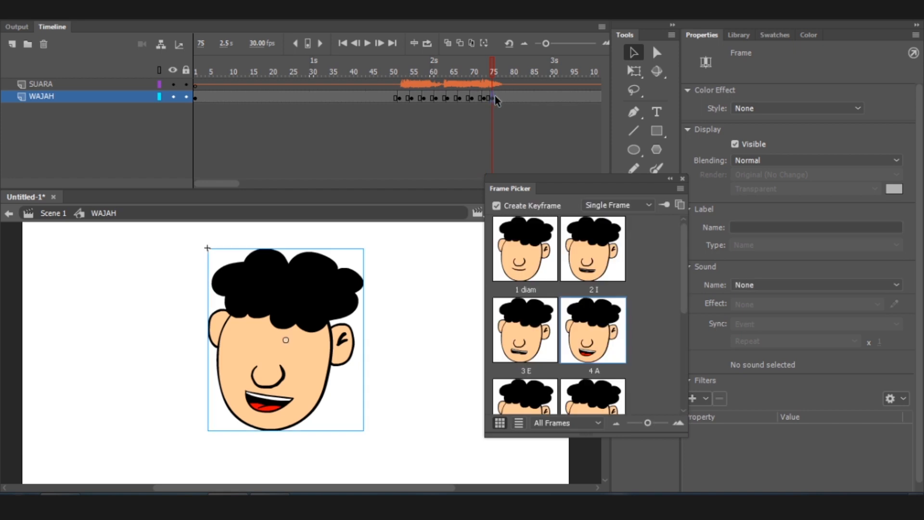
pyautogui.click(497, 98)
pyautogui.click(503, 96)
pyautogui.click(504, 111)
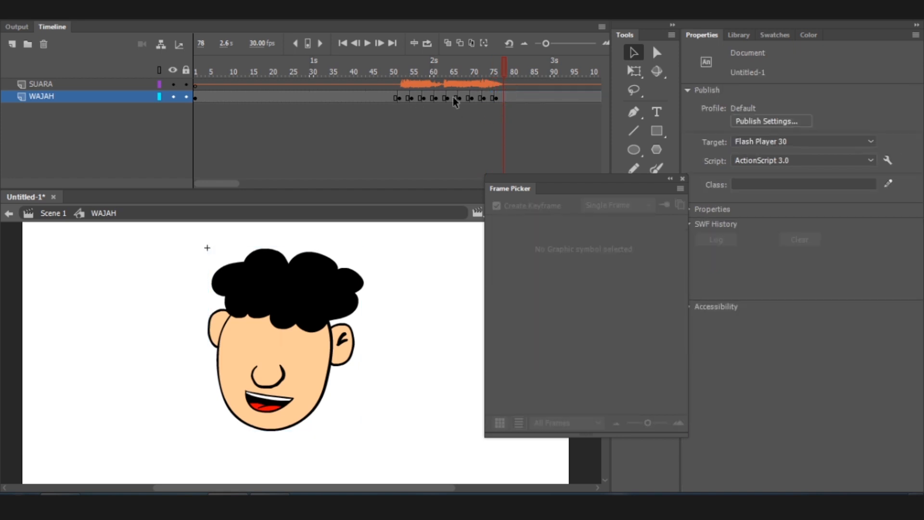
pyautogui.click(510, 100)
# Step: Shift all mouth keyframes from frames 52 to 76 one frame earlier and play the voice from frame 48
pyautogui.click(498, 97)
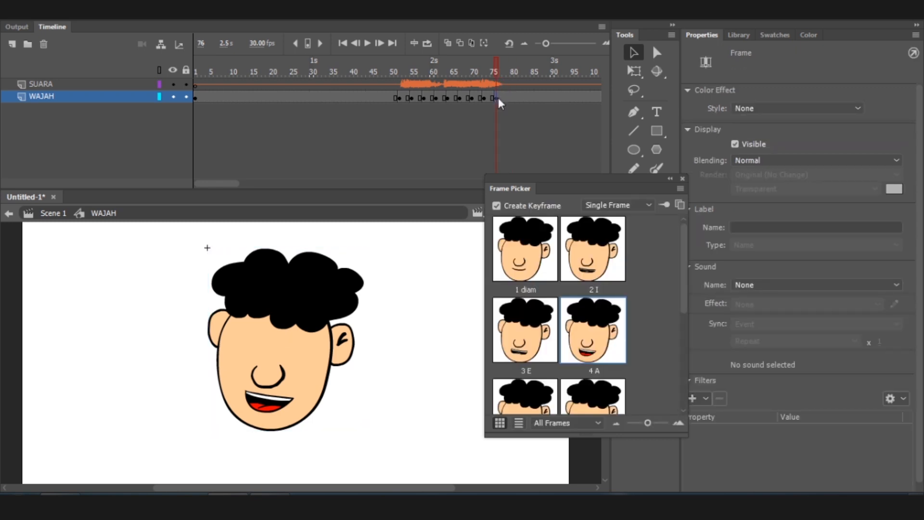
pyautogui.keyDown('shift'); pyautogui.click(400, 98); pyautogui.keyUp('shift')
pyautogui.moveTo(400, 97); pyautogui.dragTo(388, 98)
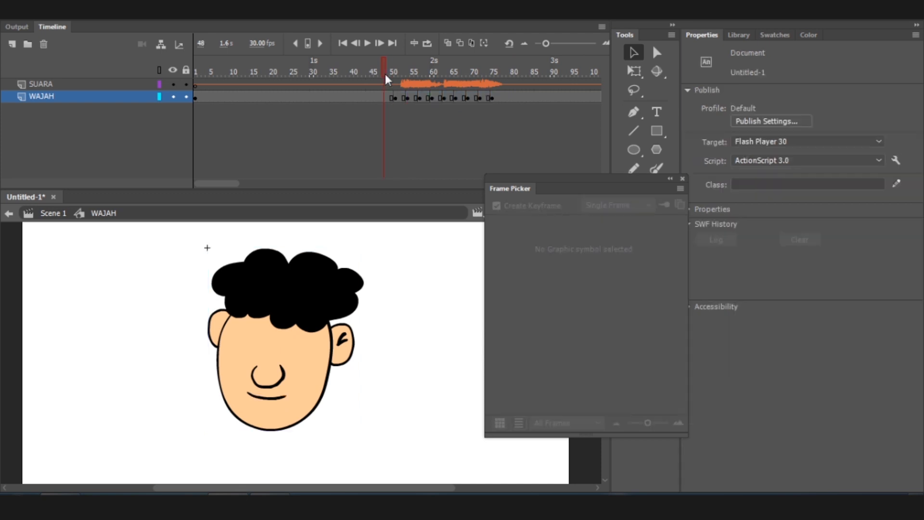
pyautogui.click(368, 43)
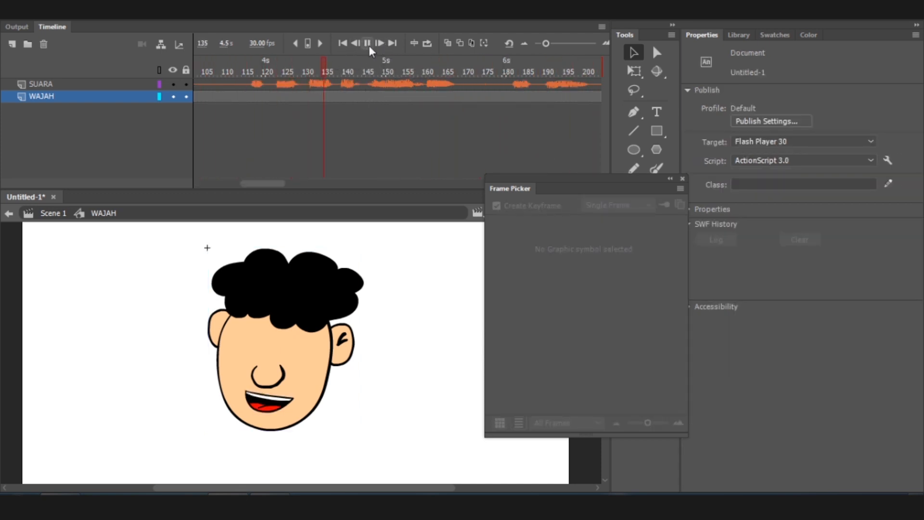
pyautogui.click(368, 42)
# Step: Key mouth shapes for the second phrase at frames 117, 121, 124, 128 and 131 of the WAJAH layer, with 3 E at 131
pyautogui.click(250, 92)
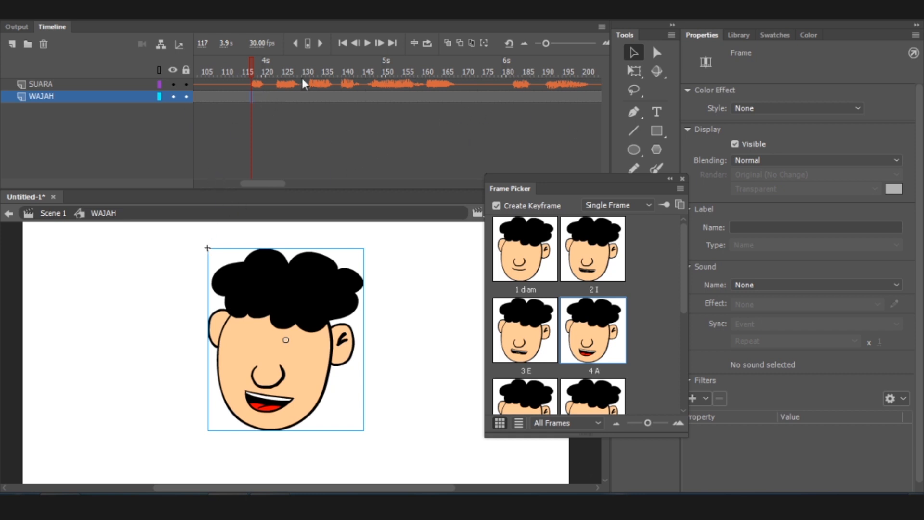
pyautogui.click(367, 43)
pyautogui.click(268, 96)
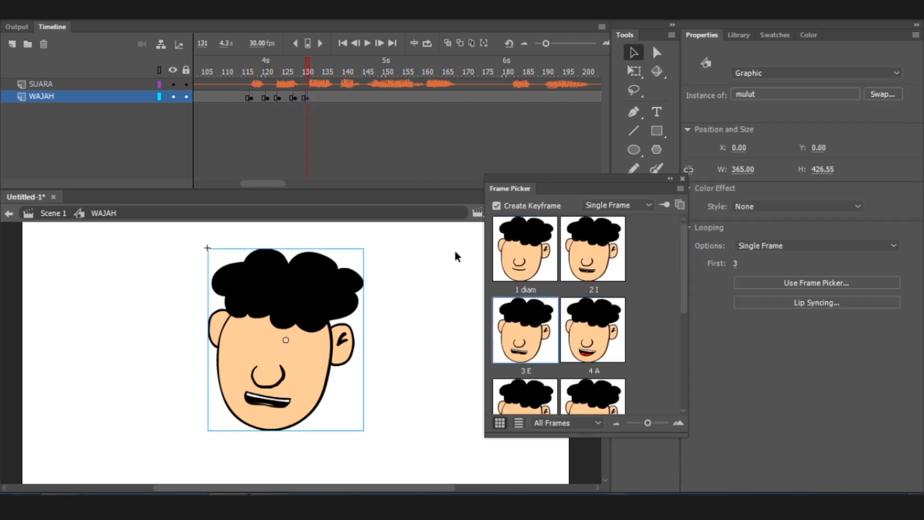
# Step: Key mouth shapes 4 A at frame 134, 2 I at frame 137 and 4 A at frame 139, and play the voice to check them
pyautogui.click(320, 96)
pyautogui.scroll(-2, 645, 277)
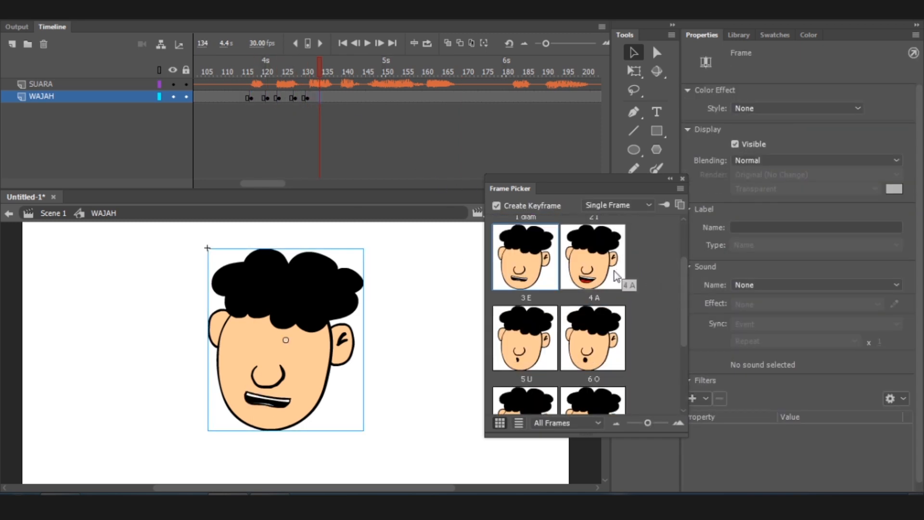
pyautogui.click(579, 267)
pyautogui.click(331, 96)
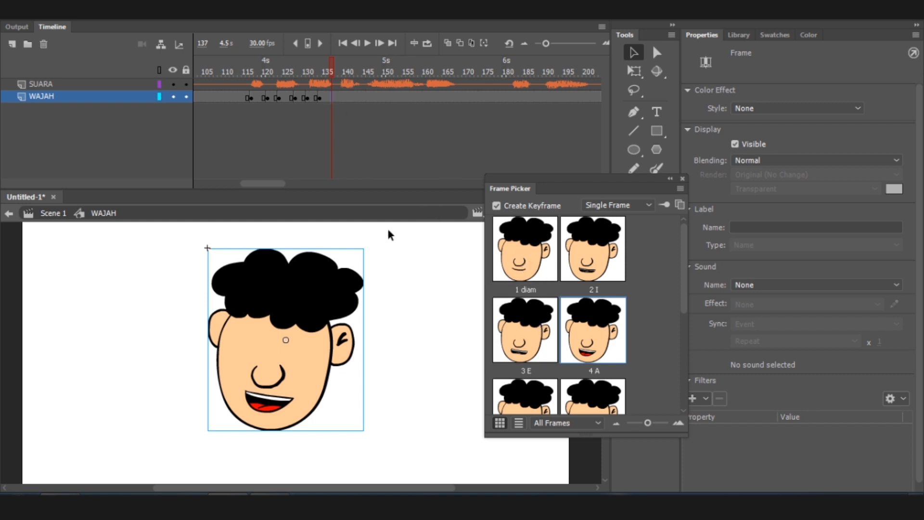
pyautogui.click(592, 249)
pyautogui.click(369, 43)
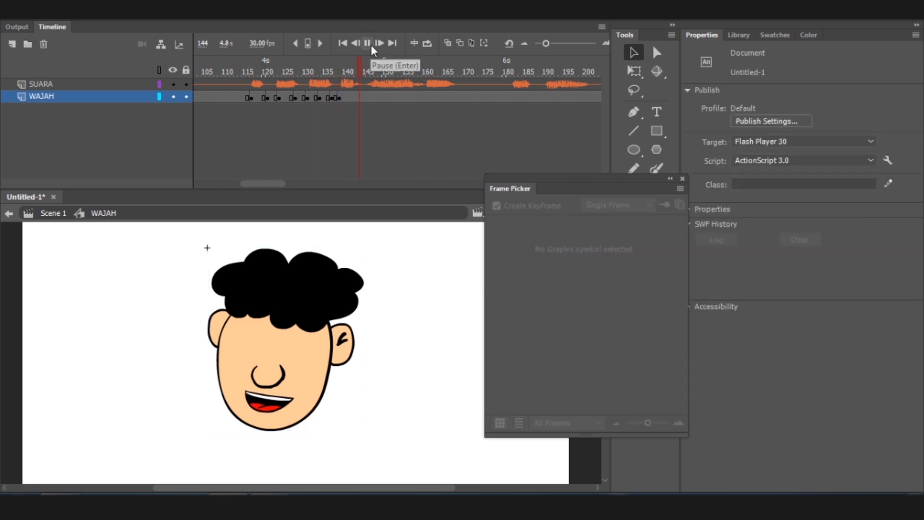
# Step: Key mouth shapes 2 I at frame 146, 1 diam at 150 and 4 A at 153, add one at 156, and play them from frame 139
pyautogui.click(370, 44)
pyautogui.click(368, 98)
pyautogui.moveTo(683, 253)
pyautogui.mouseDown()
pyautogui.moveTo(682, 275)
pyautogui.moveTo(683, 256)
pyautogui.mouseUp()
pyautogui.click(610, 252)
pyautogui.click(383, 97)
pyautogui.click(525, 250)
pyautogui.click(396, 97)
pyautogui.click(593, 330)
pyautogui.click(408, 98)
pyautogui.click(339, 98)
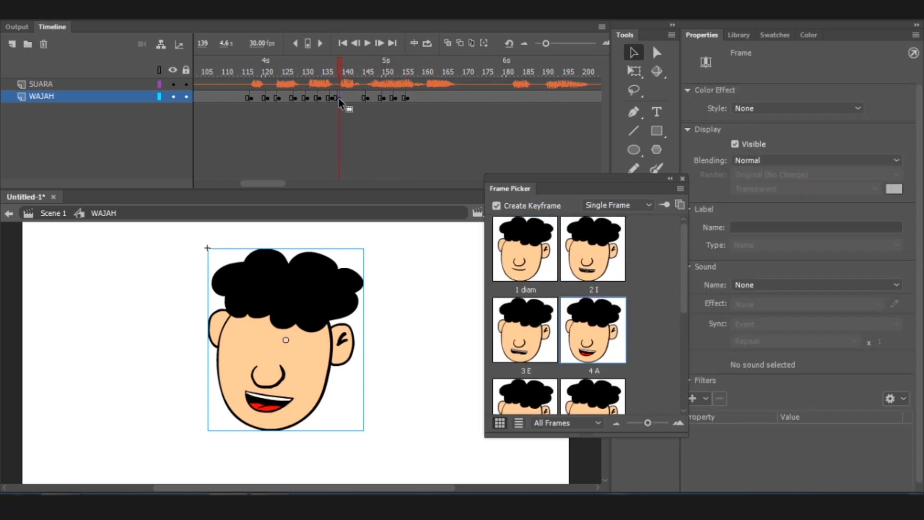
pyautogui.click(367, 44)
# Step: Key mouth shapes 1 diam at frame 182, 4 A at frame 186 and 3 E at frame 189 of the WAJAH layer
pyautogui.click(246, 97)
pyautogui.click(526, 250)
pyautogui.click(262, 98)
pyautogui.click(592, 330)
pyautogui.click(275, 98)
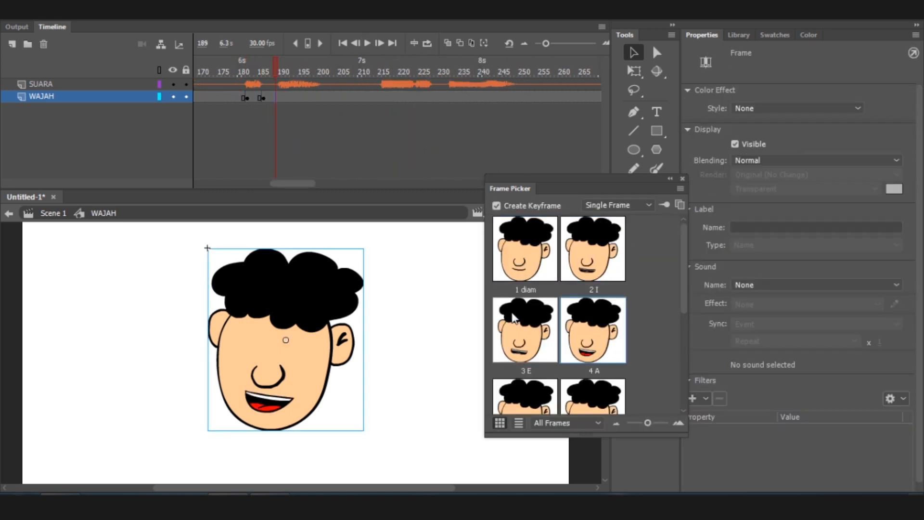
pyautogui.click(513, 319)
# Step: Key mouth shapes 4 A at frame 193 and 2 I at frame 196, and play the voice twice from about frame 178
pyautogui.click(312, 75)
pyautogui.click(290, 100)
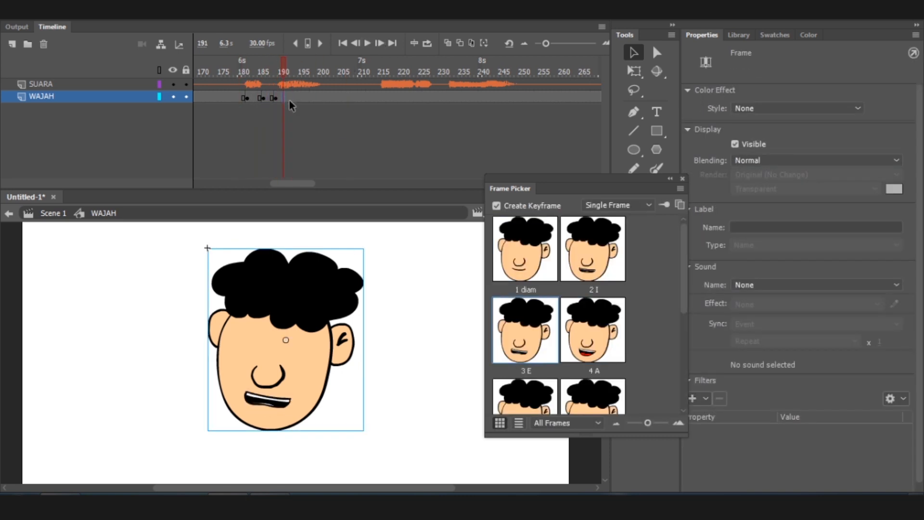
pyautogui.click(291, 100)
pyautogui.click(593, 330)
pyautogui.click(303, 98)
pyautogui.click(592, 251)
pyautogui.click(232, 72)
pyautogui.click(367, 43)
pyautogui.click(368, 43)
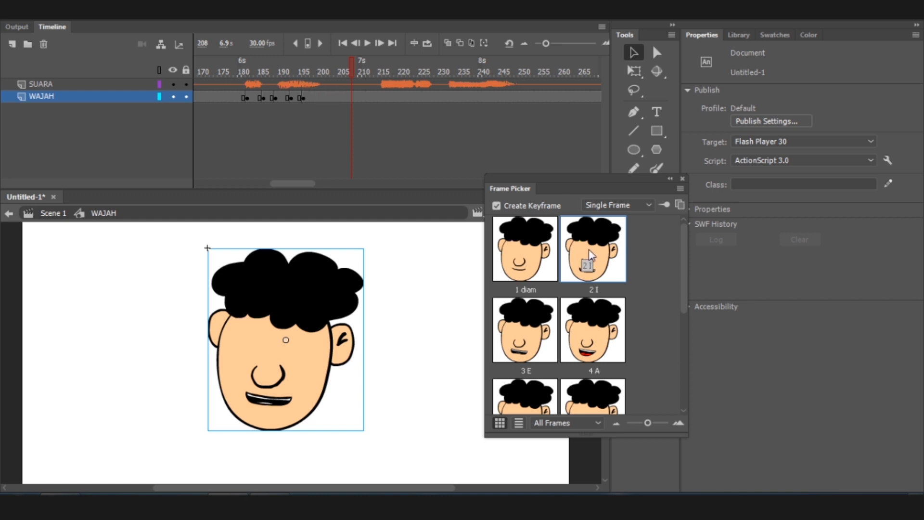
pyautogui.click(233, 72)
pyautogui.click(367, 43)
pyautogui.click(368, 43)
# Step: Change the mouth shape at frame 196 to 4 A and play that phrase again
pyautogui.click(303, 98)
pyautogui.click(592, 330)
pyautogui.click(234, 72)
pyautogui.click(367, 44)
pyautogui.click(367, 44)
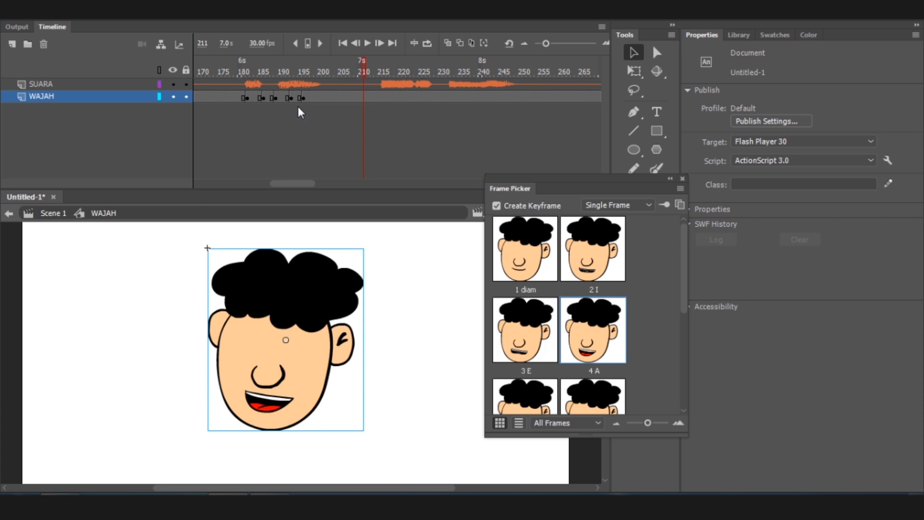
# Step: Play the voice from about frame 212, and key mouth shapes 1 diam at frame 214 and 3 E at frame 217
pyautogui.click(379, 98)
pyautogui.click(365, 44)
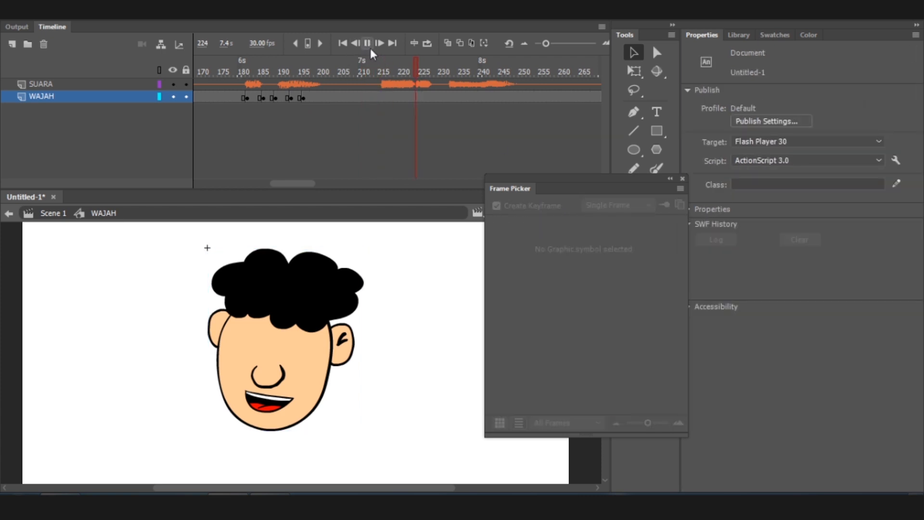
pyautogui.click(369, 65)
pyautogui.click(368, 42)
pyautogui.click(369, 77)
pyautogui.click(376, 96)
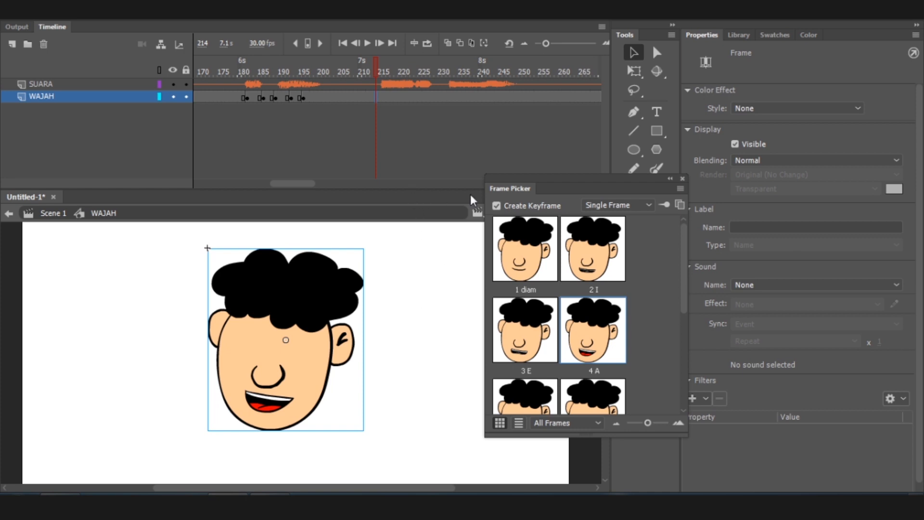
pyautogui.click(521, 254)
pyautogui.click(388, 97)
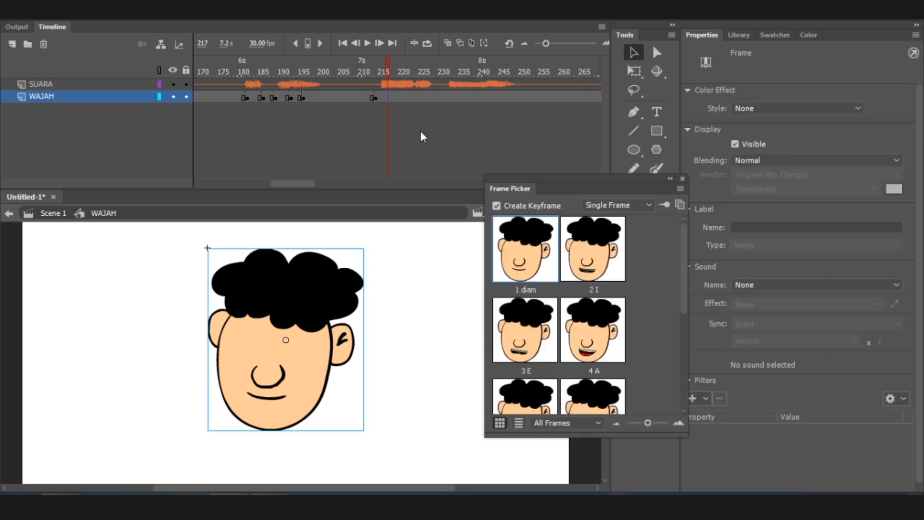
pyautogui.click(526, 321)
# Step: Replace the mouth shape at frame 214 with 9 F
pyautogui.click(383, 65)
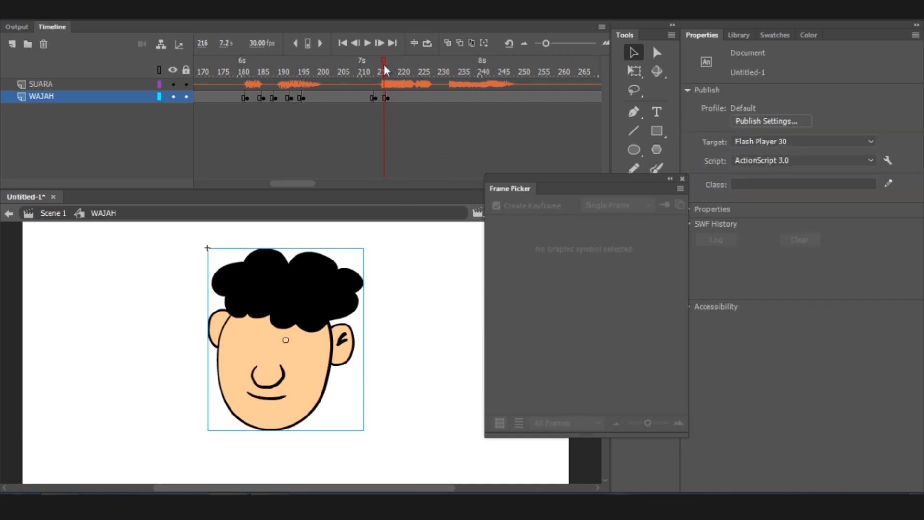
pyautogui.click(375, 98)
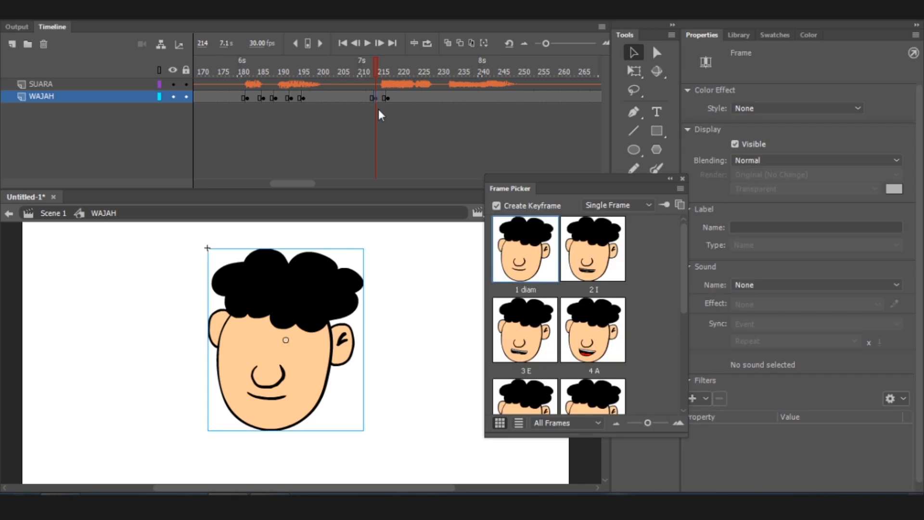
pyautogui.moveTo(684, 241); pyautogui.dragTo(672, 339)
pyautogui.click(523, 368)
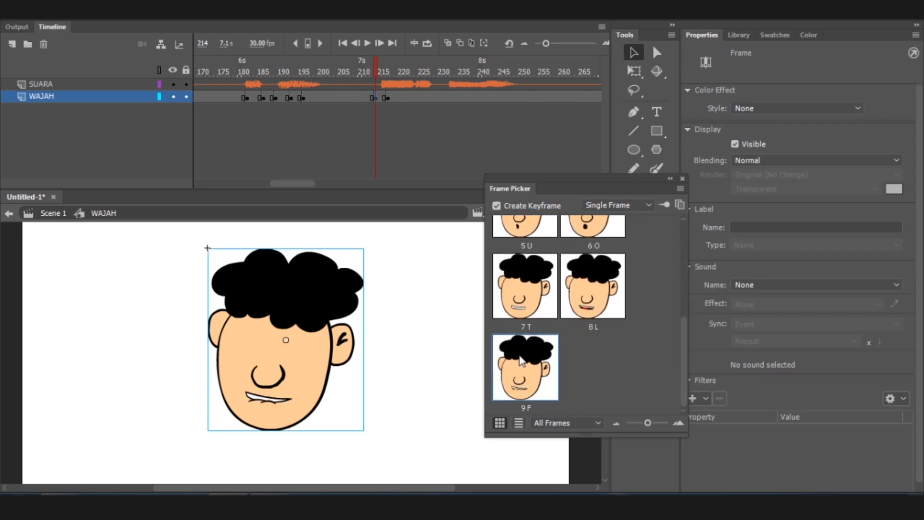
# Step: Key a mouth shape at frame 220, trying 9 F and settling on 7 T
pyautogui.click(399, 98)
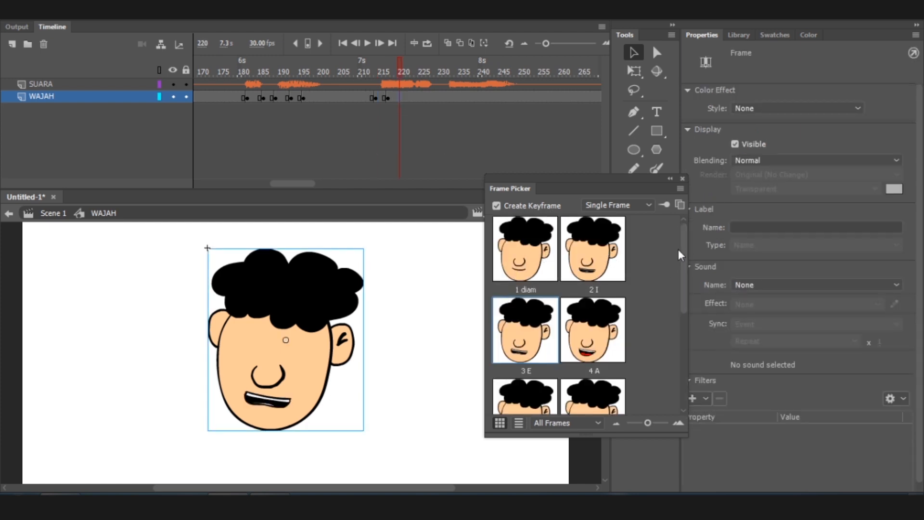
pyautogui.moveTo(682, 247); pyautogui.dragTo(676, 339)
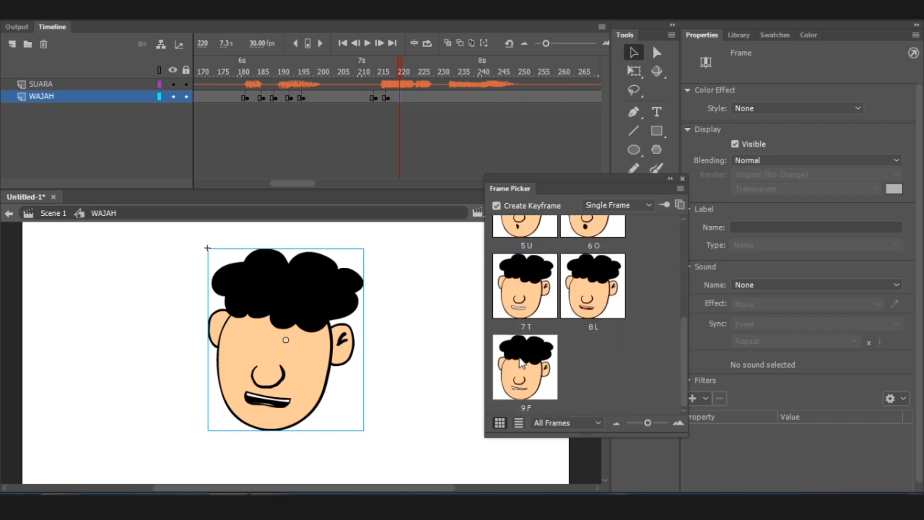
pyautogui.click(524, 363)
pyautogui.click(544, 291)
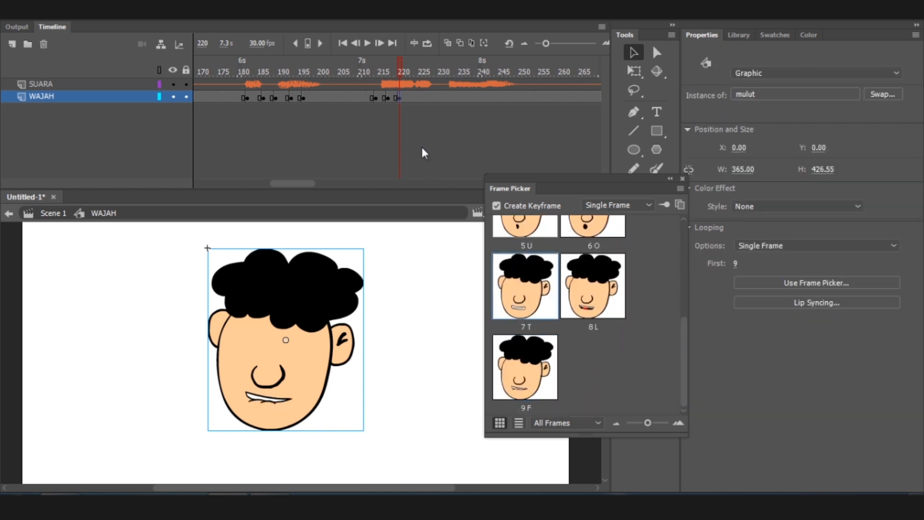
# Step: Key mouth shapes 4 A at frame 222, 1 diam at frame 226 and 4 A at frame 230
pyautogui.click(410, 95)
pyautogui.click(603, 229)
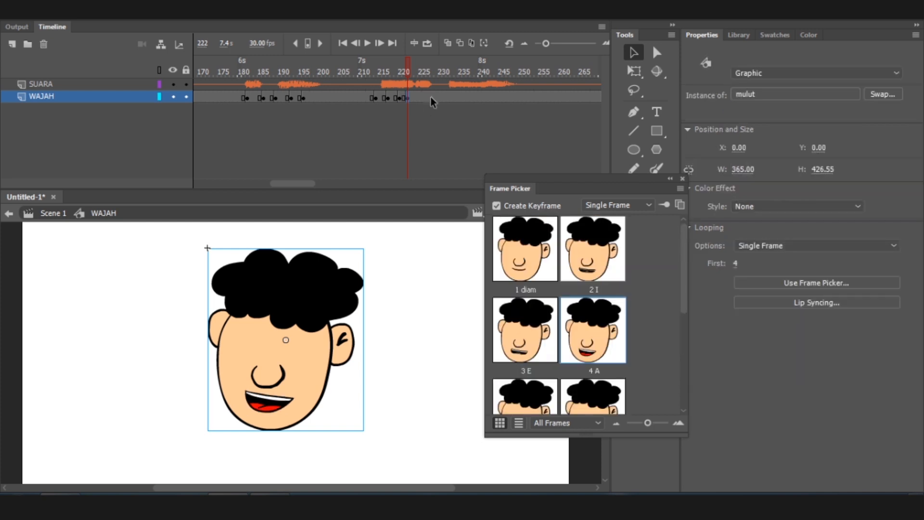
pyautogui.click(423, 98)
pyautogui.click(525, 255)
pyautogui.click(440, 97)
pyautogui.click(592, 330)
# Step: Move the mouth keyframes from frame 222 onward later in the WAJAH layer and play the voice from frame 217
pyautogui.click(408, 98)
pyautogui.keyDown('shift'); pyautogui.click(451, 97); pyautogui.keyUp('shift')
pyautogui.moveTo(408, 98); pyautogui.dragTo(464, 97)
pyautogui.click(388, 72)
pyautogui.click(368, 43)
pyautogui.click(368, 43)
# Step: Retime the last four mouth keyframes to frames 224, 228, 237 and 240, playing the voice to check the timing
pyautogui.click(391, 70)
pyautogui.click(399, 97)
pyautogui.click(347, 72)
pyautogui.click(368, 42)
pyautogui.click(368, 42)
pyautogui.click(447, 97)
pyautogui.keyDown('shift'); pyautogui.click(481, 98); pyautogui.keyUp('shift')
pyautogui.click(356, 72)
pyautogui.click(369, 43)
pyautogui.click(377, 42)
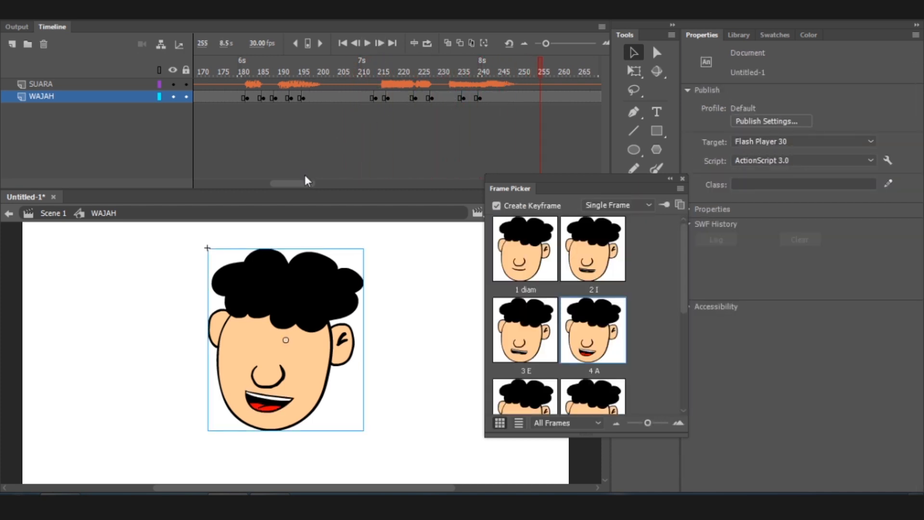
# Step: Close the Frame Picker and play the complete lip-sync from frame 41
pyautogui.moveTo(306, 181); pyautogui.dragTo(269, 181)
pyautogui.click(682, 179)
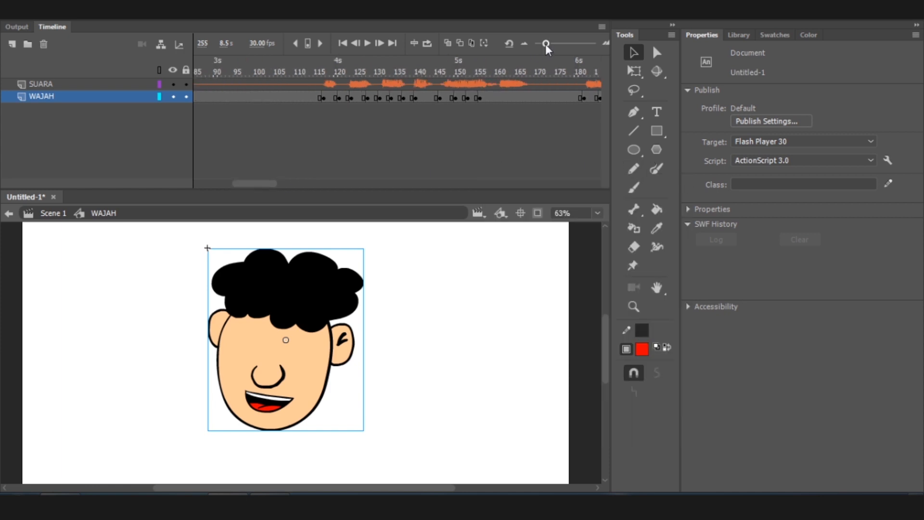
pyautogui.moveTo(546, 44); pyautogui.dragTo(535, 43)
pyautogui.moveTo(272, 183); pyautogui.dragTo(256, 184)
pyautogui.click(302, 68)
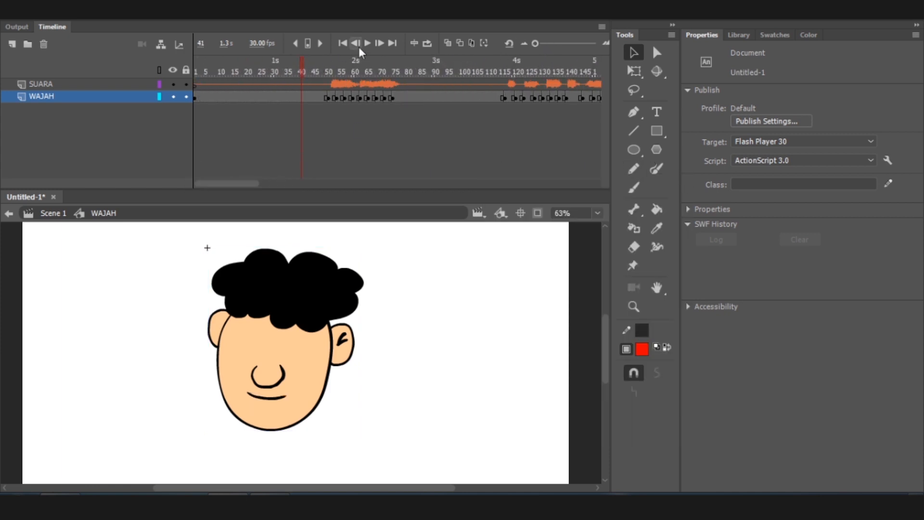
pyautogui.click(364, 47)
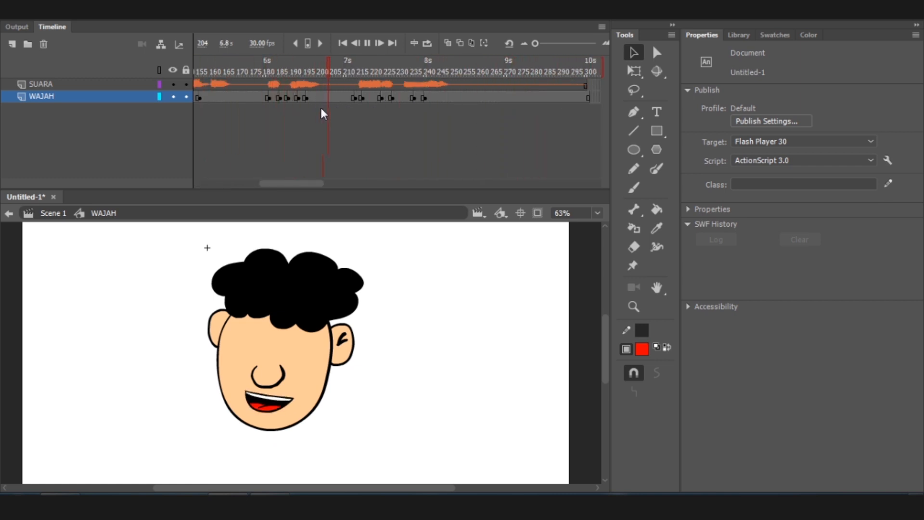
pyautogui.click(366, 43)
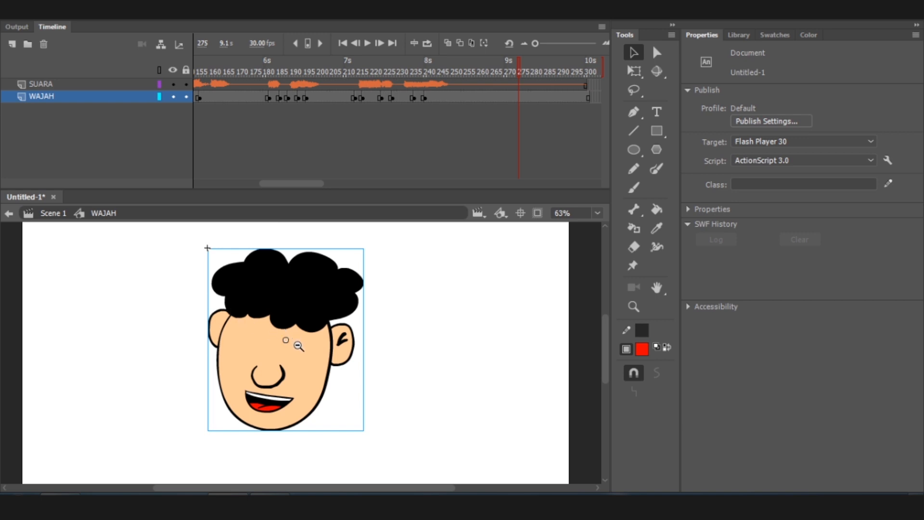
# Step: Test the movie from the document and close the preview
pyautogui.keyDown('ctrl'); pyautogui.keyDown('shift'); pyautogui.click(311, 363); pyautogui.keyUp('shift'); pyautogui.keyUp('ctrl')
pyautogui.keyDown('ctrl'); pyautogui.keyDown('shift'); pyautogui.click(310, 363); pyautogui.keyUp('shift'); pyautogui.keyUp('ctrl')
pyautogui.moveTo(236, 313); pyautogui.dragTo(358, 449)
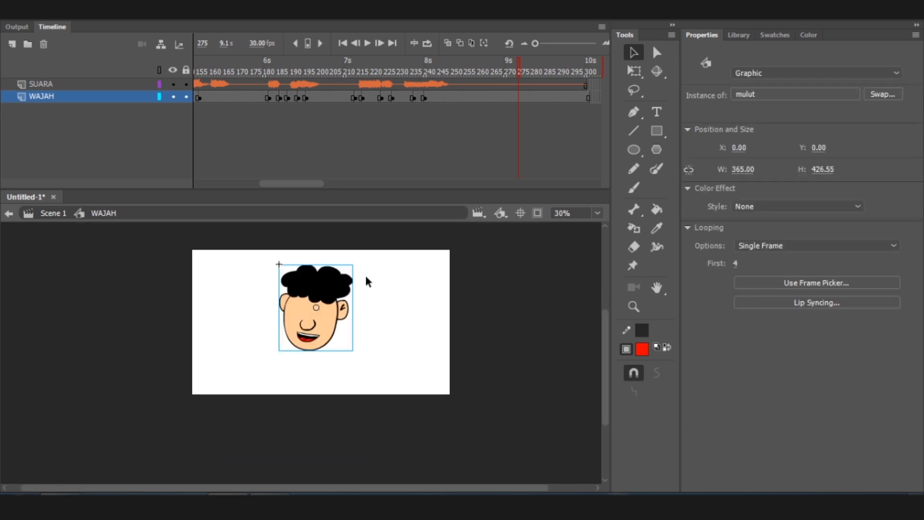
pyautogui.click(370, 251)
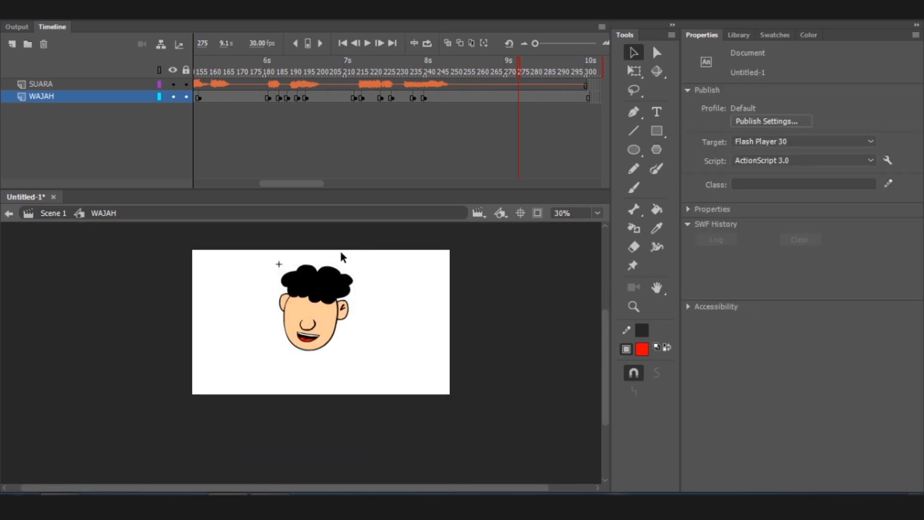
pyautogui.click(298, 15)
pyautogui.moveTo(275, 15)
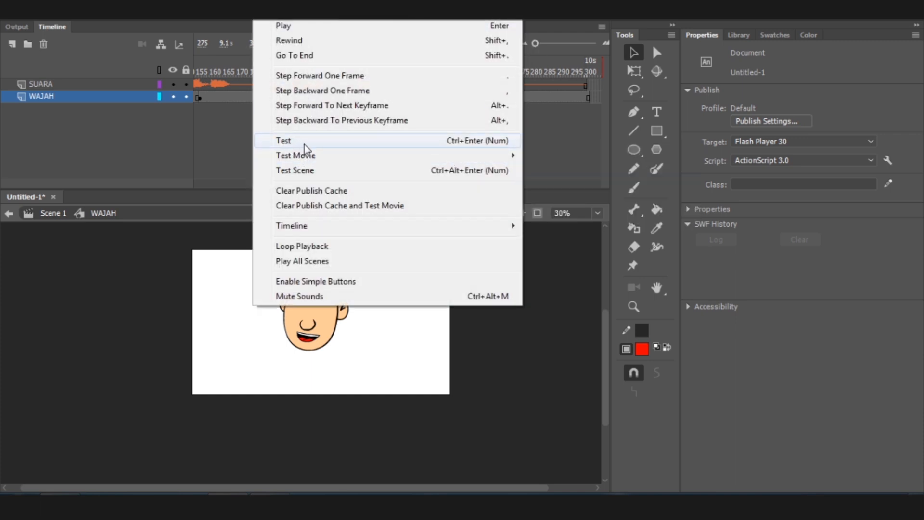
pyautogui.click(483, 144)
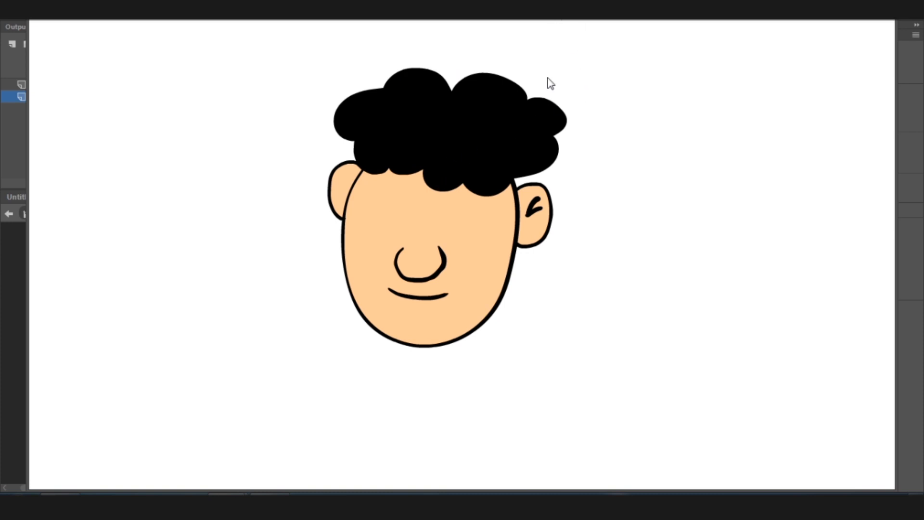
pyautogui.click(885, 9)
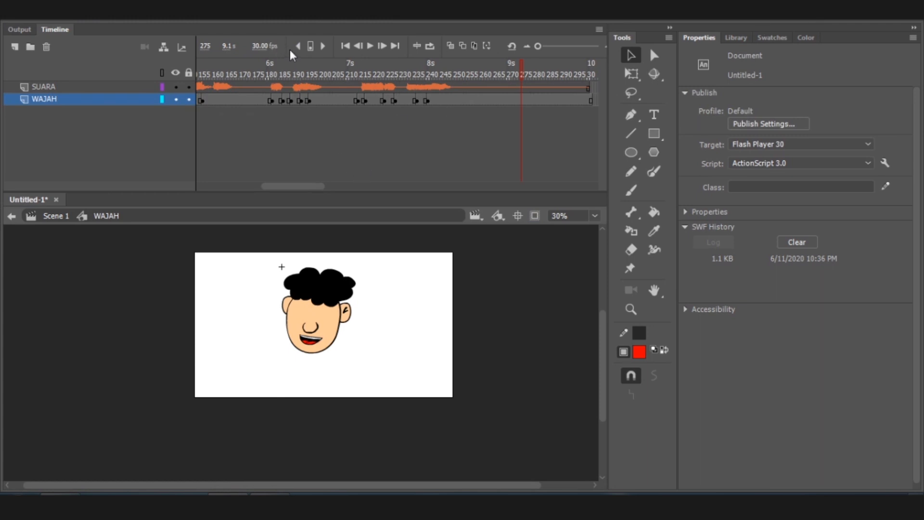
# Step: Return to Scene 1 to examine the frame span of Layer_1, and reopen the WAJAH symbol
pyautogui.click(304, 10)
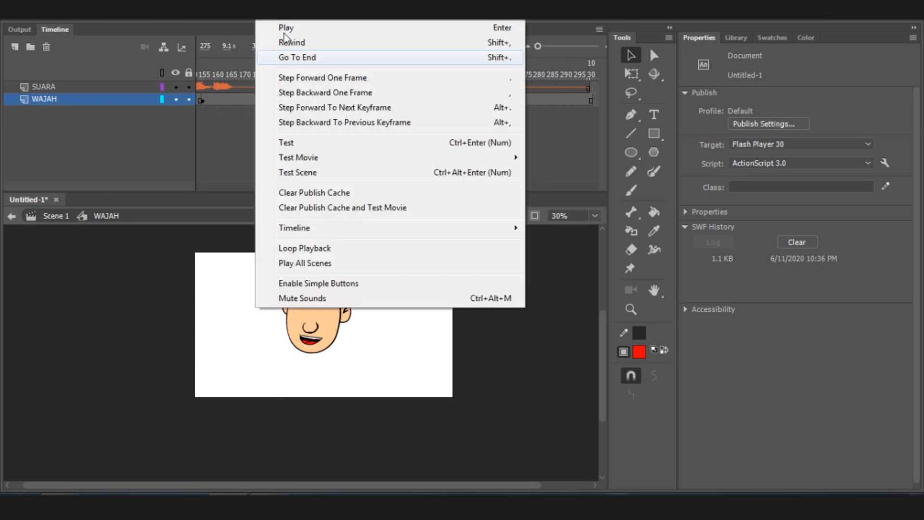
pyautogui.click(156, 240)
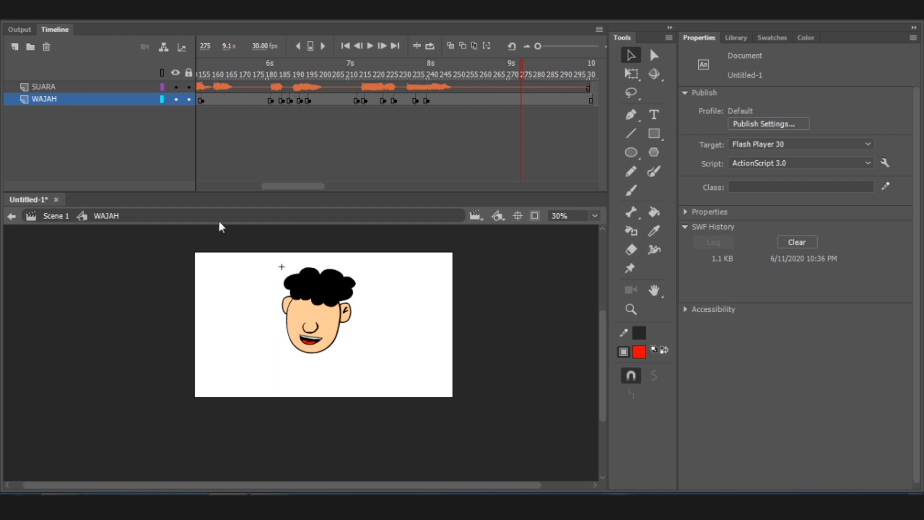
pyautogui.click(50, 216)
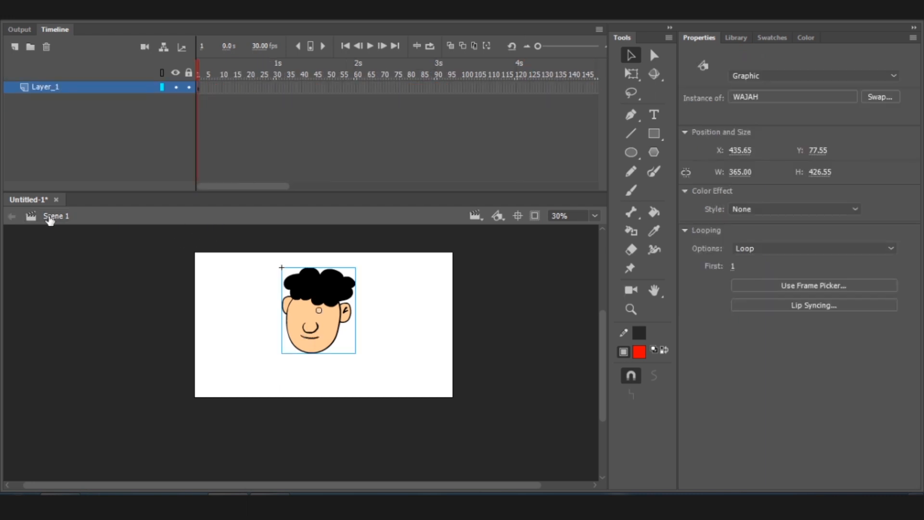
pyautogui.moveTo(538, 46); pyautogui.dragTo(567, 45)
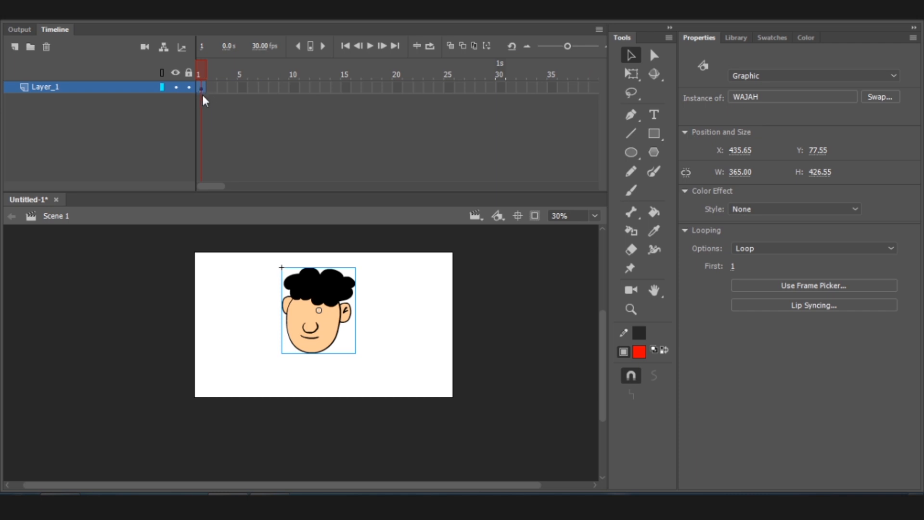
pyautogui.doubleClick(317, 284)
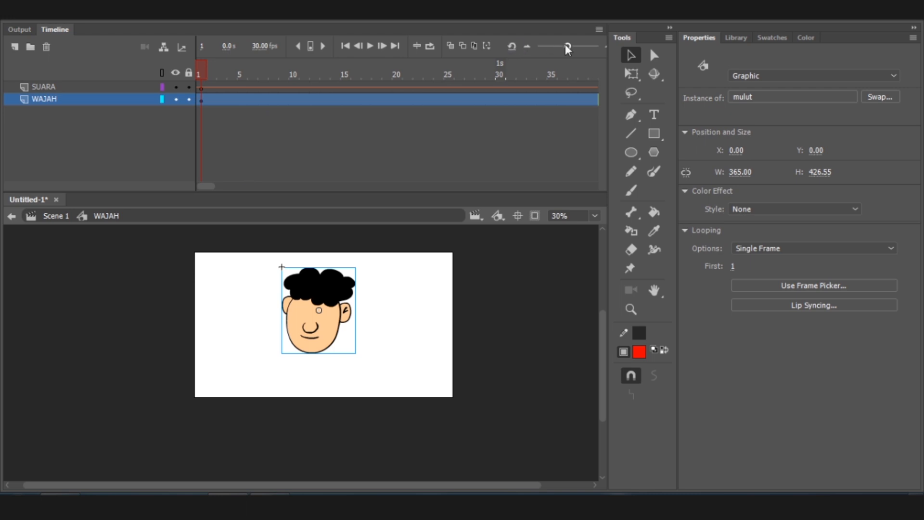
# Step: Remove the extra frame 301 from the WAJAH layer so it ends at frame 300 together with SUARA
pyautogui.moveTo(567, 46); pyautogui.dragTo(538, 46)
pyautogui.moveTo(245, 183); pyautogui.dragTo(342, 179)
pyautogui.click(340, 99)
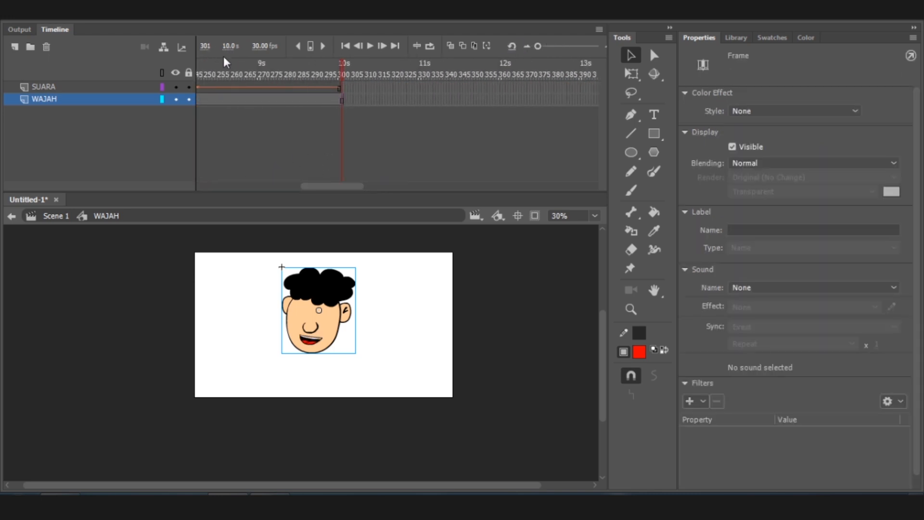
pyautogui.click(338, 87)
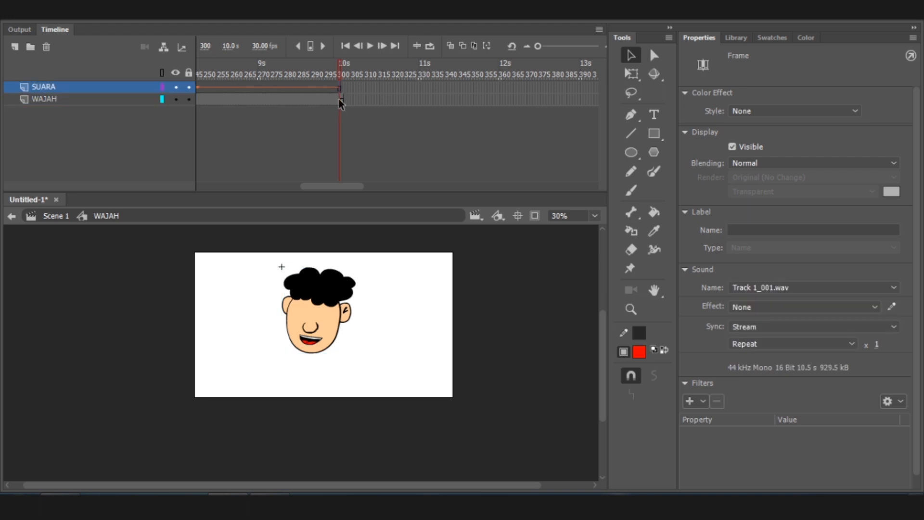
pyautogui.click(341, 100)
pyautogui.rightClick(343, 98)
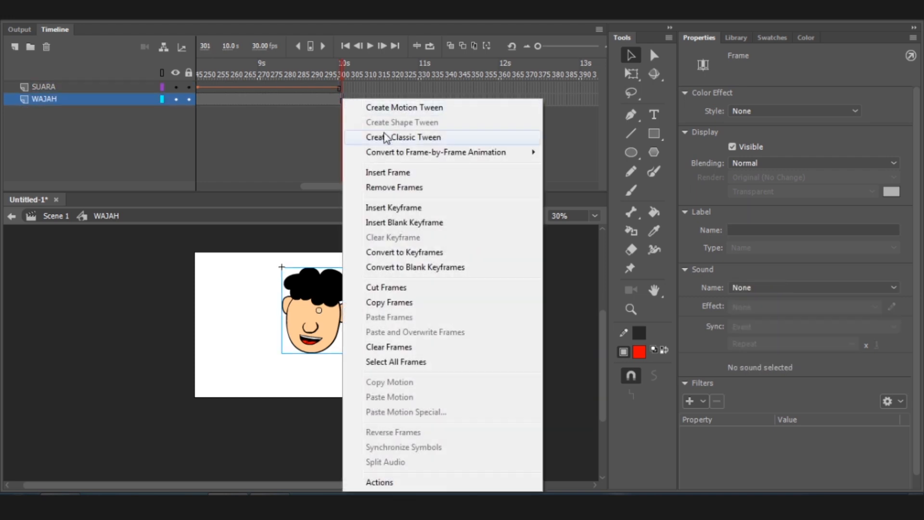
pyautogui.click(388, 187)
# Step: Return to Scene 1 and extend Layer_1 to frame 300
pyautogui.click(50, 215)
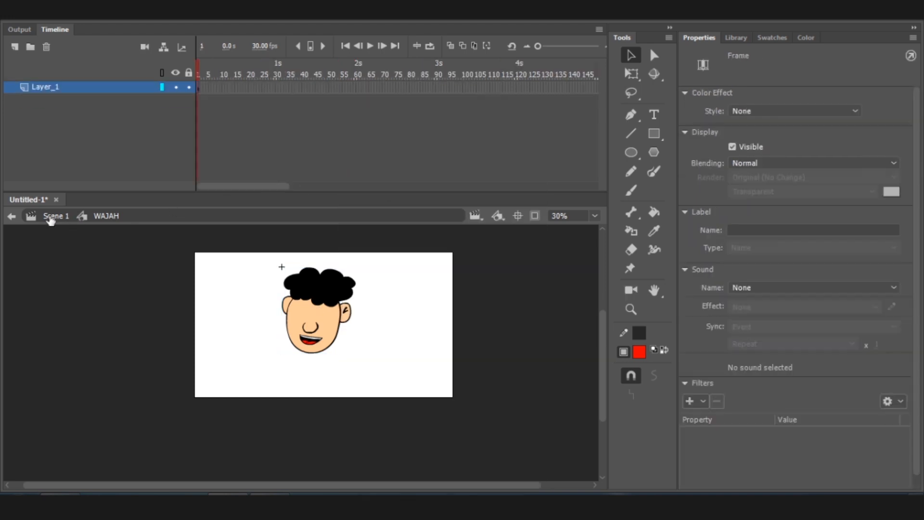
pyautogui.moveTo(212, 186); pyautogui.dragTo(380, 185)
pyautogui.click(440, 181)
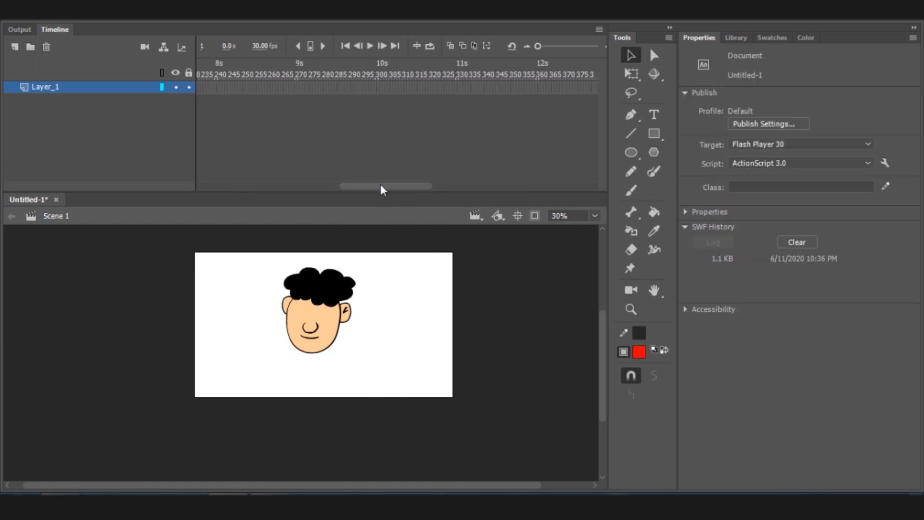
pyautogui.click(373, 106)
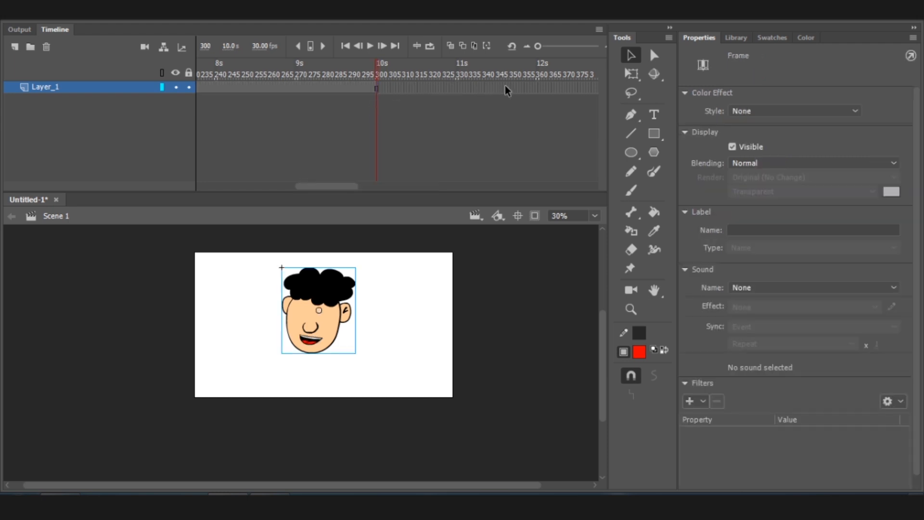
# Step: Open the WAJAH symbol to compare its last frame with the main timeline, and return to Scene 1
pyautogui.click(333, 285)
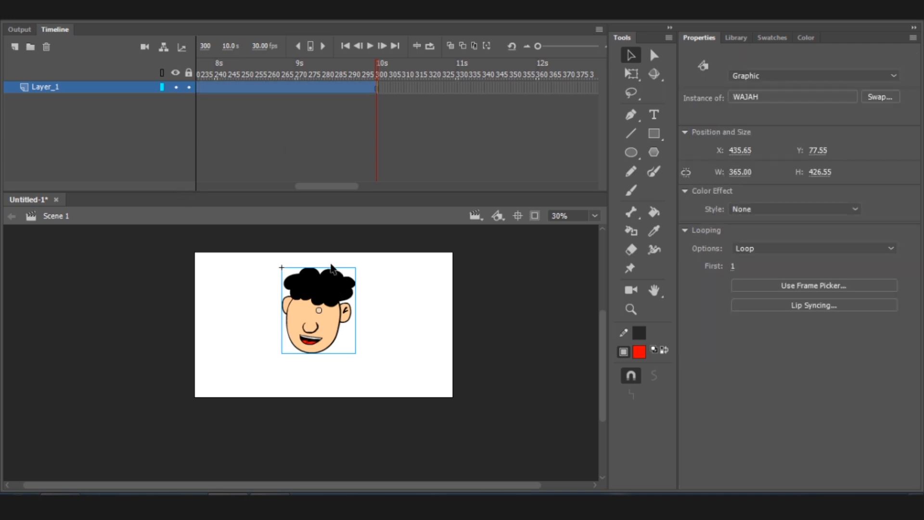
pyautogui.doubleClick(331, 279)
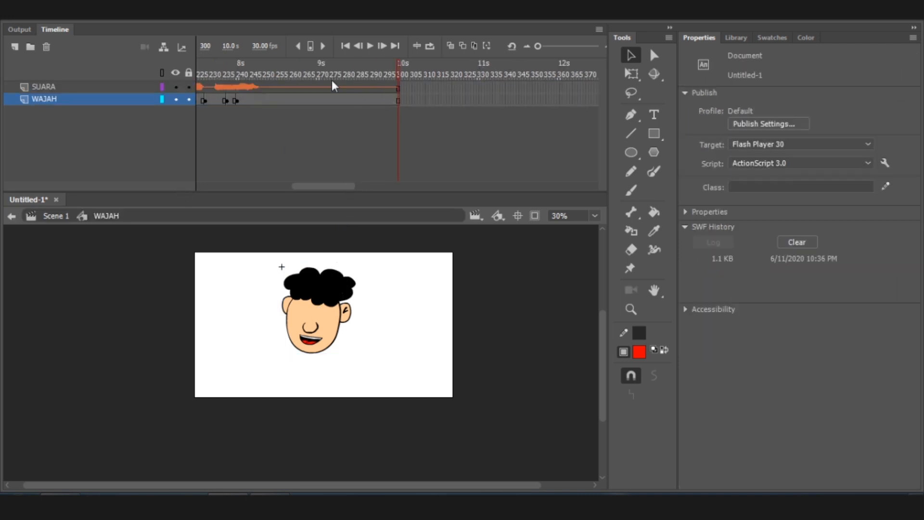
pyautogui.click(48, 216)
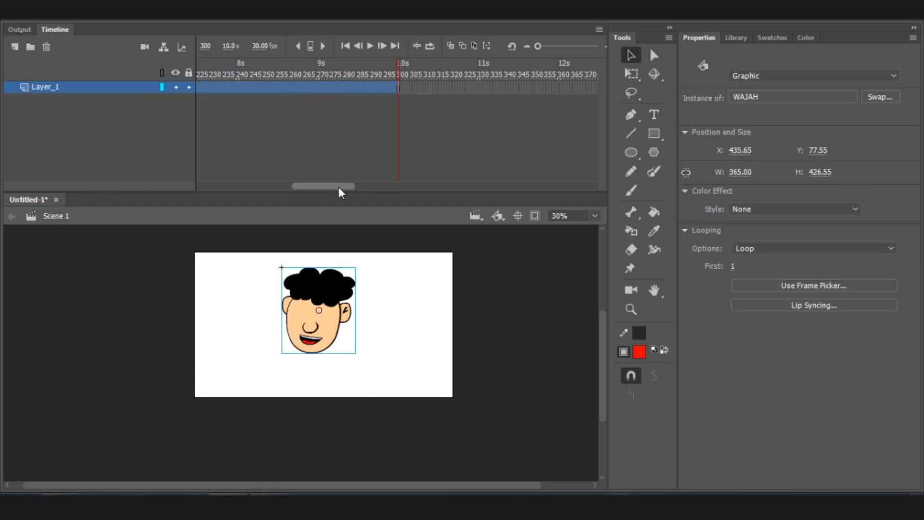
# Step: Deselect the face, test the extended Scene 1 as a movie and close the preview
pyautogui.moveTo(339, 187); pyautogui.dragTo(125, 186)
pyautogui.click(282, 126)
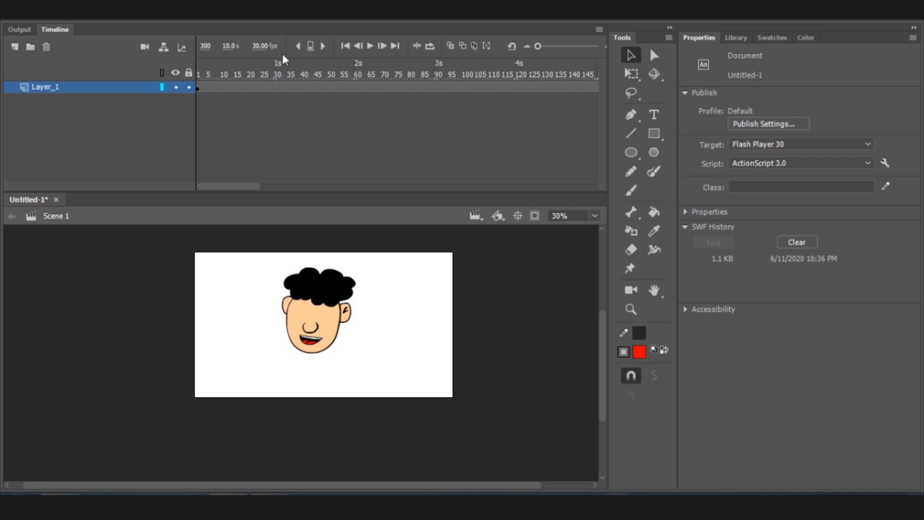
pyautogui.hotkey('ctrl', 'Return')
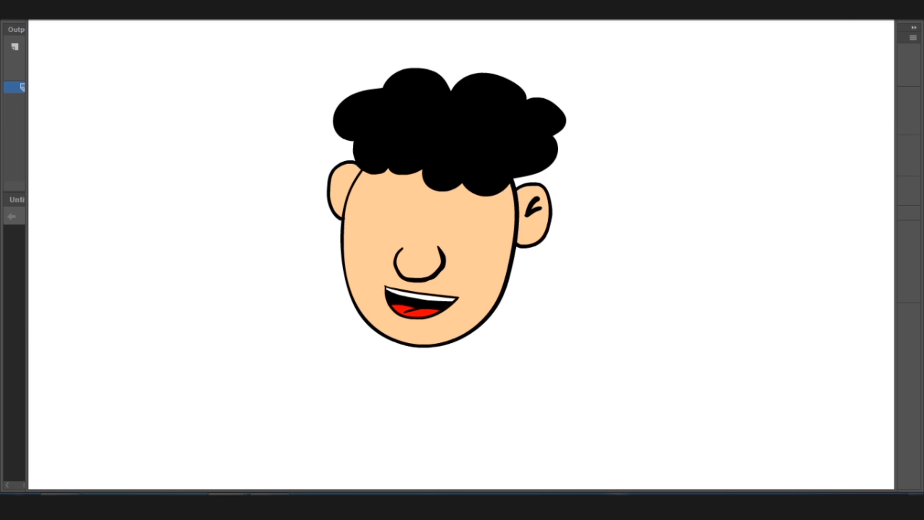
pyautogui.hotkey('ctrl', 'w')
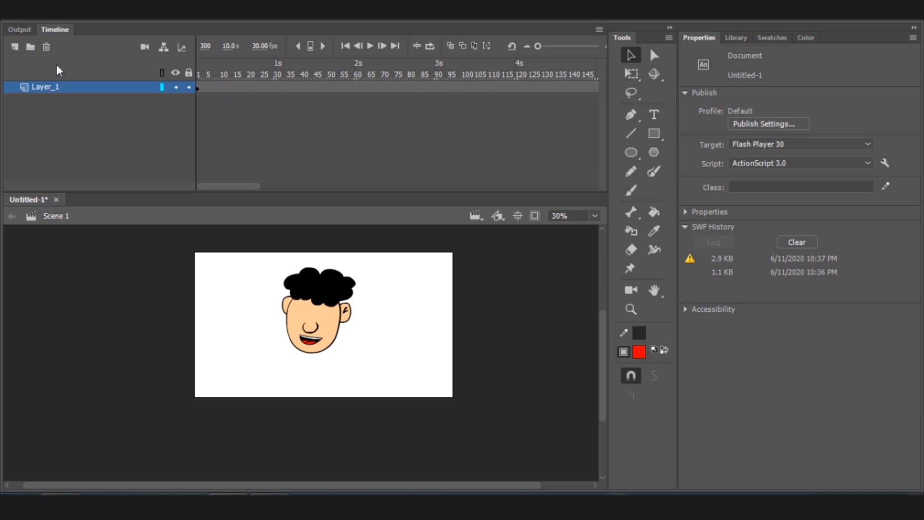
# Step: Add a layer above Layer_1 in Scene 1 and assign the sound Track 1_001.wav to its first frame
pyautogui.click(15, 47)
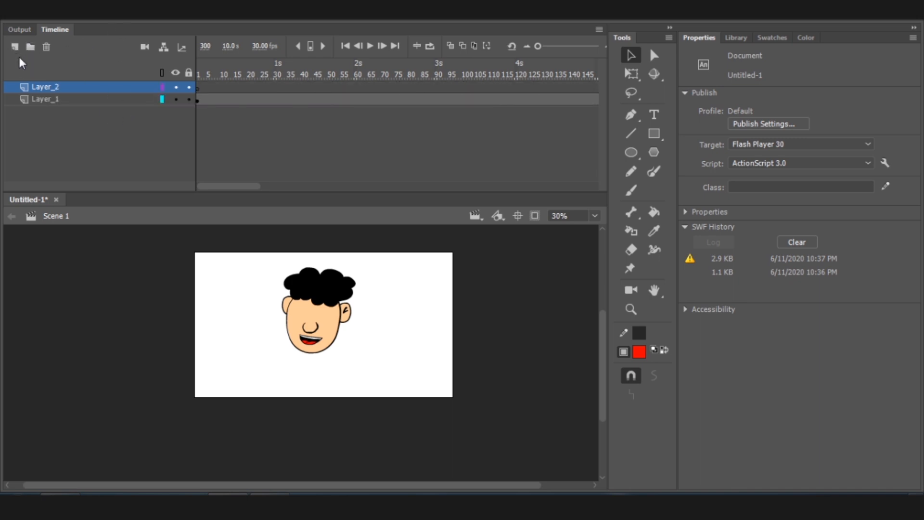
pyautogui.click(198, 88)
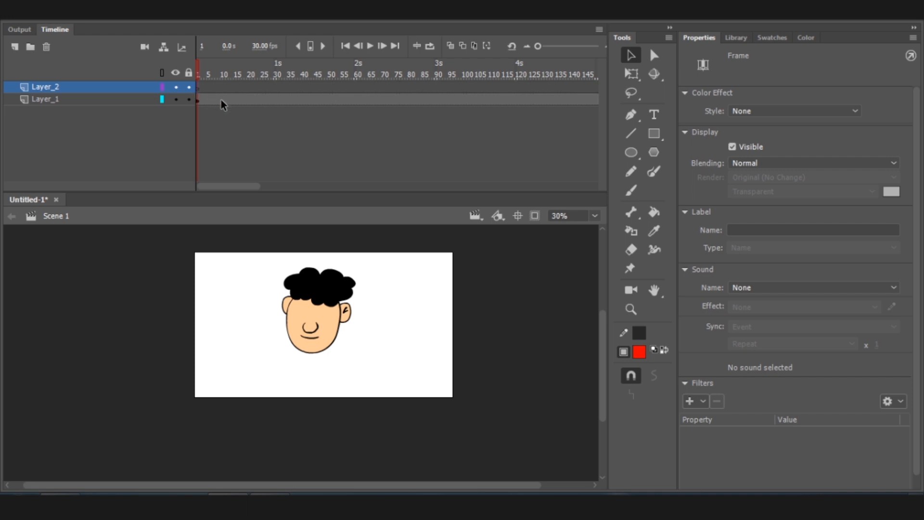
pyautogui.click(755, 288)
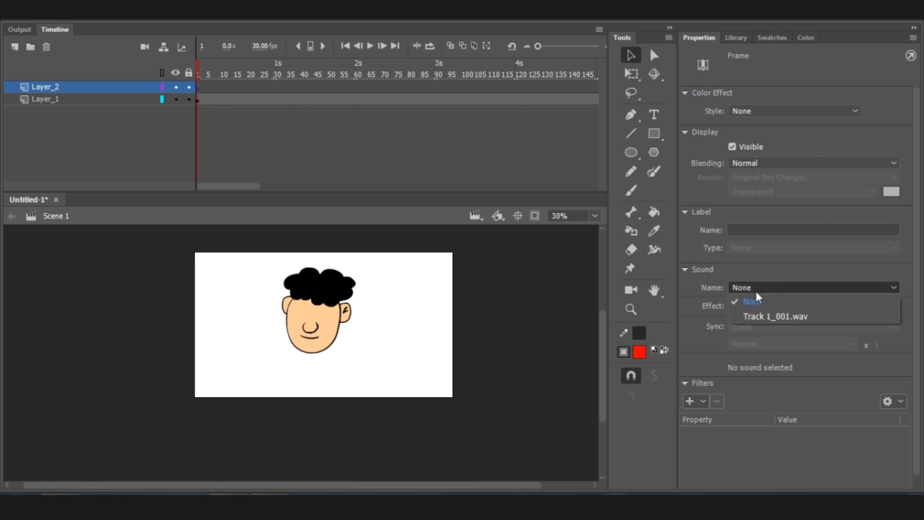
pyautogui.click(769, 316)
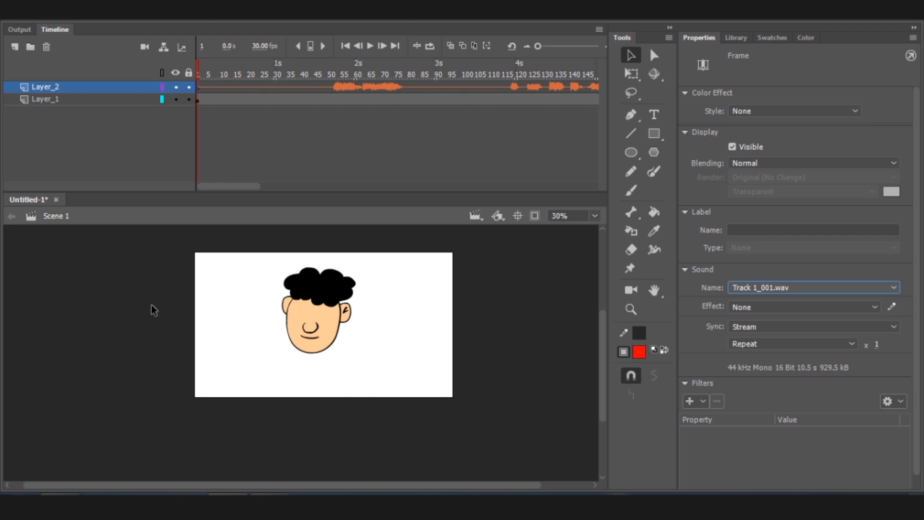
# Step: Test the movie with the sound on the main timeline and close the preview
pyautogui.hotkey('ctrl', 'Return')
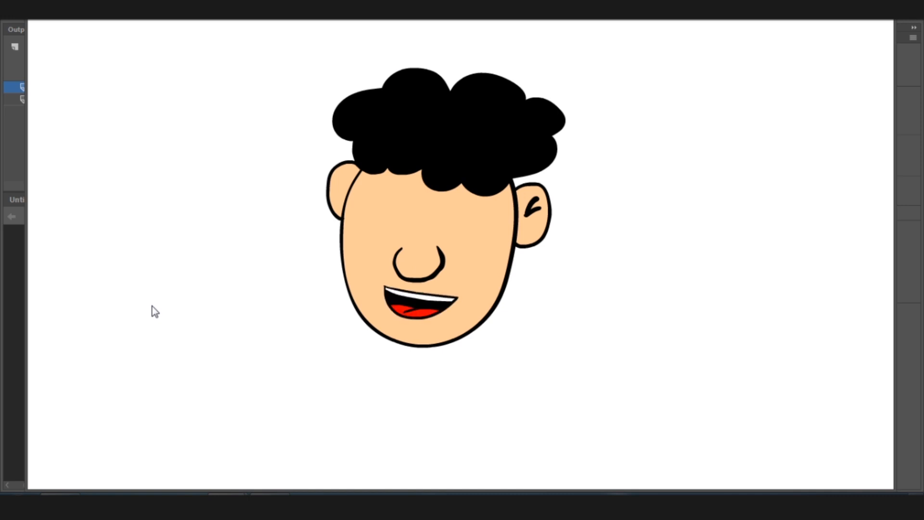
pyautogui.click(881, 15)
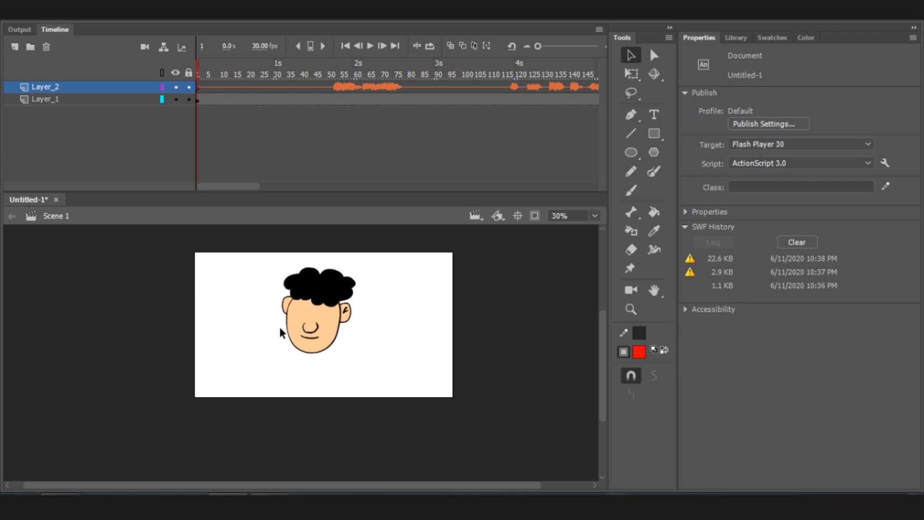
pyautogui.moveTo(176, 244); pyautogui.dragTo(376, 388)
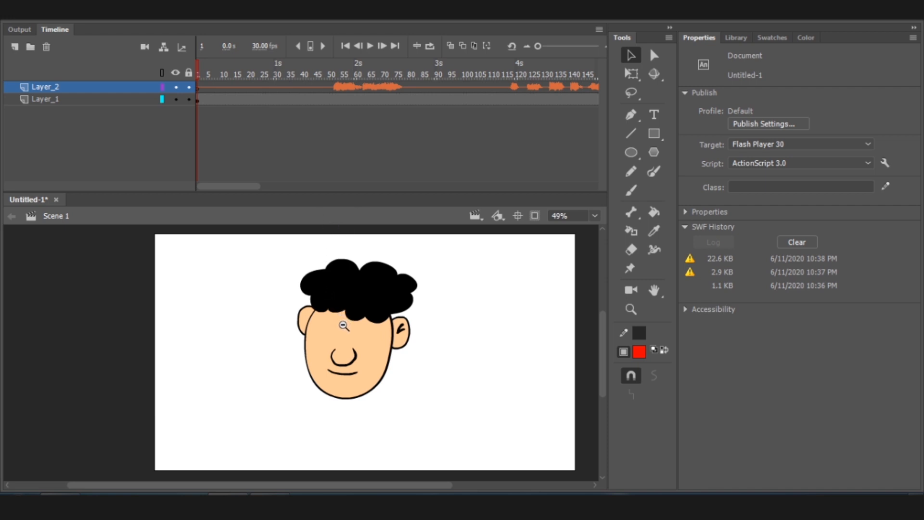
pyautogui.hotkey('ctrl', '-')
pyautogui.hotkey('ctrl', '=')
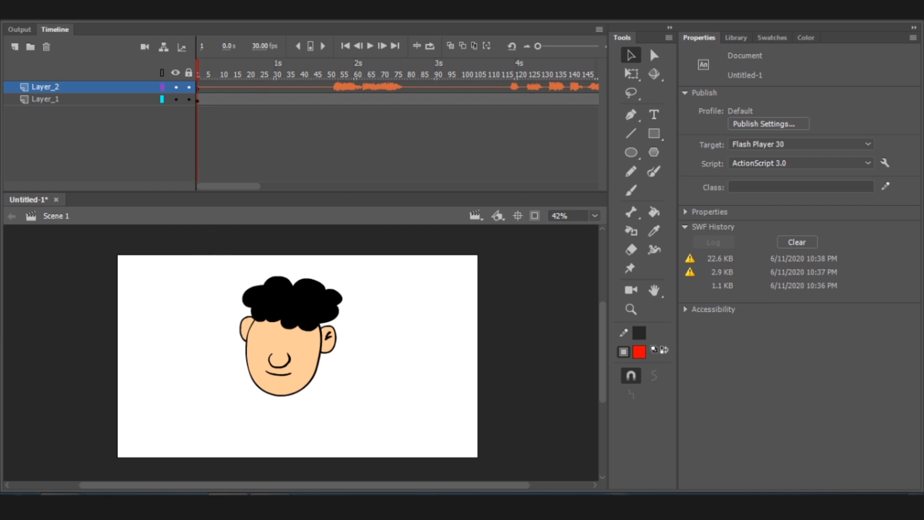
# Step: Start saving the document, and create and open a folder named "Belajar Animasi" on Local Disk (G:)
pyautogui.hotkey('alt', 'f')
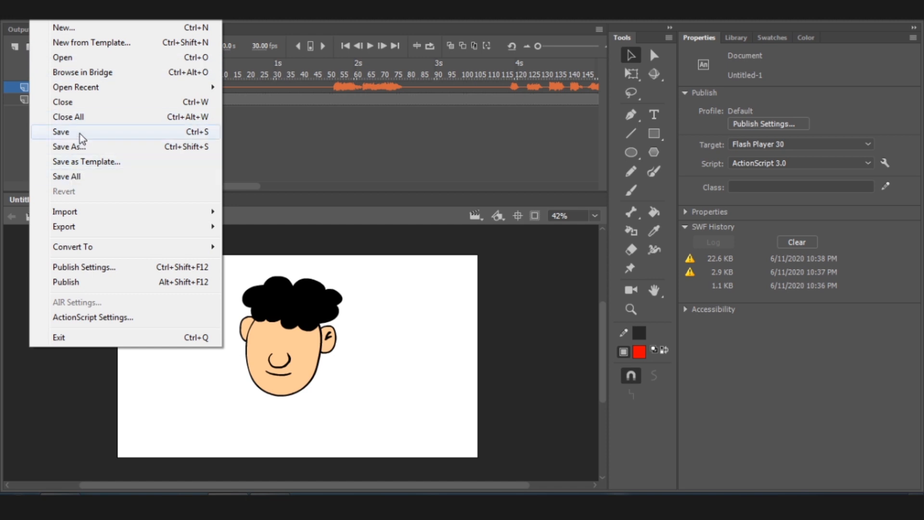
pyautogui.click(80, 134)
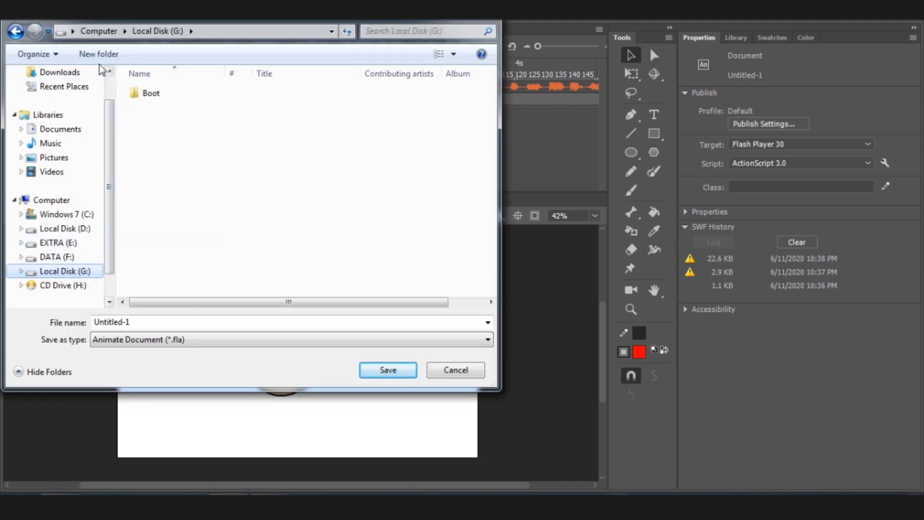
pyautogui.click(99, 54)
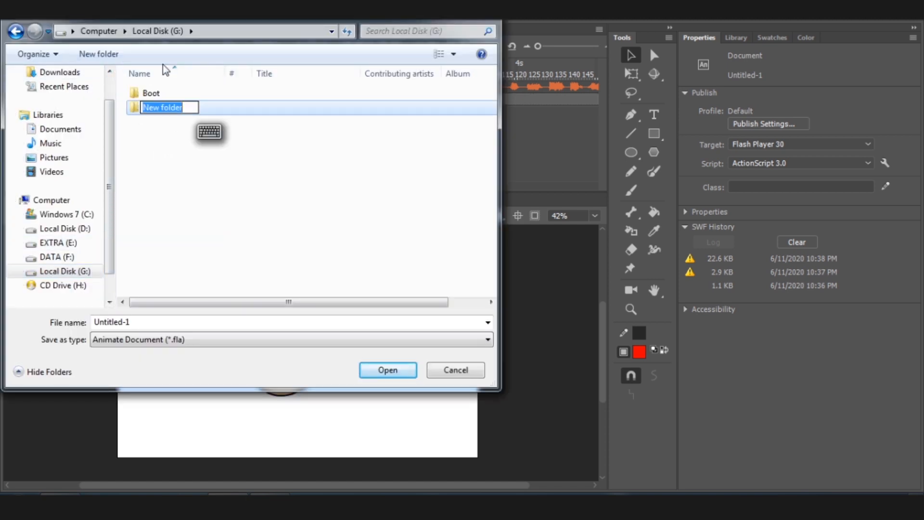
pyautogui.write('BALEJAR')
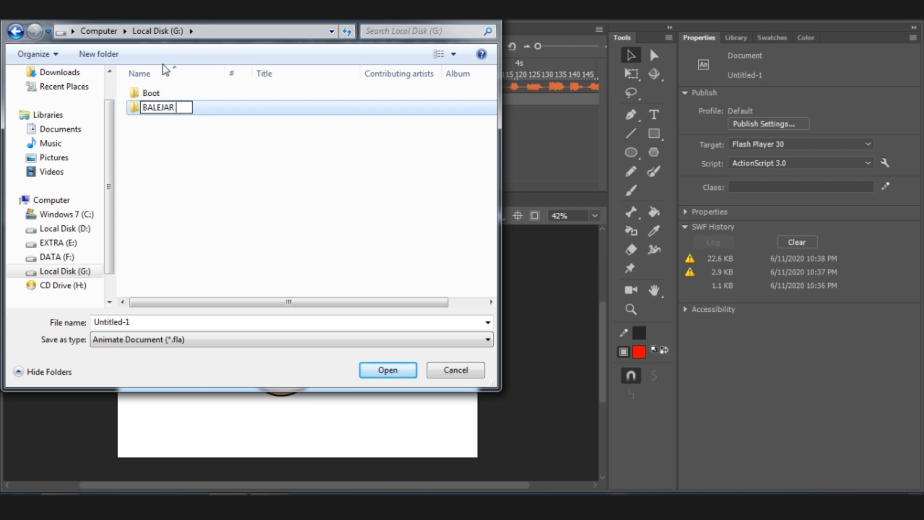
pyautogui.press('BackSpace')
pyautogui.press('BackSpace')
pyautogui.press('BackSpace')
pyautogui.press('BackSpace')
pyautogui.press('BackSpace')
pyautogui.press('BackSpace')
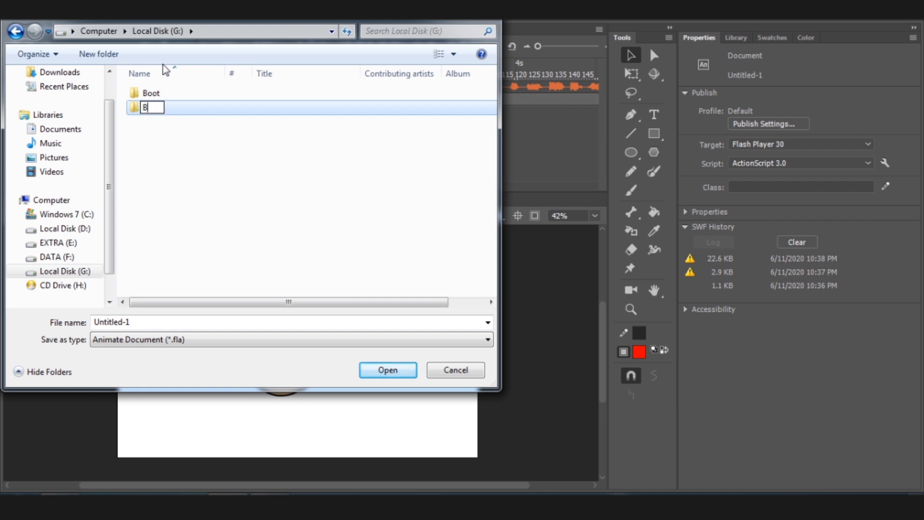
pyautogui.write('elajar Animasi')
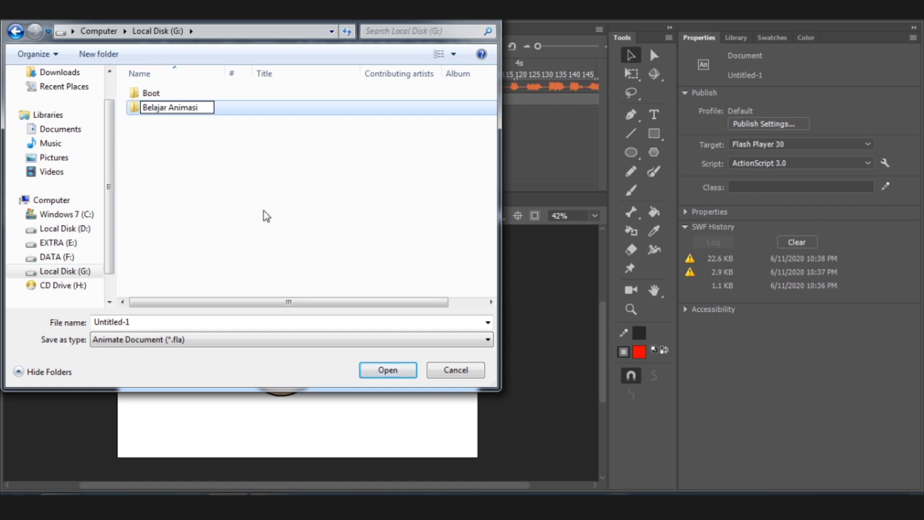
pyautogui.click(180, 151)
pyautogui.doubleClick(152, 109)
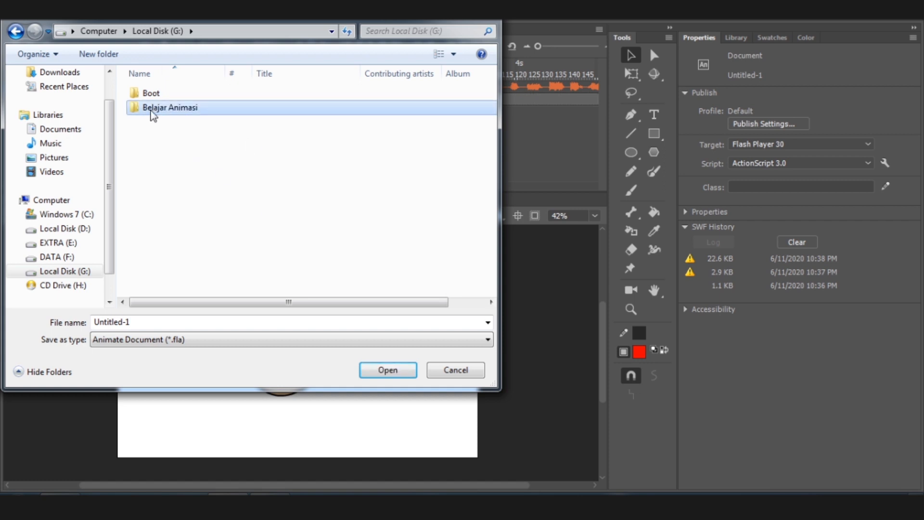
# Step: Save the document as "nanas" in the Animate Document (*.fla) format in the Belajar Animasi folder
pyautogui.click(136, 321)
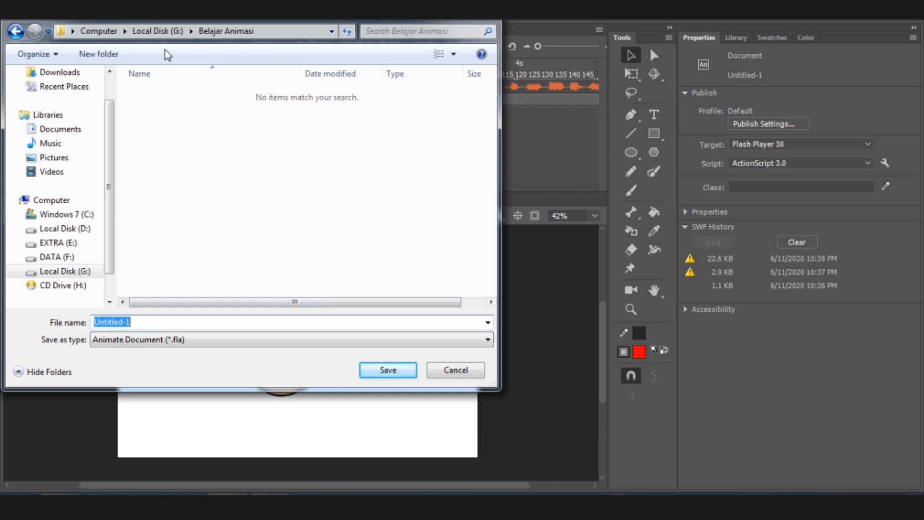
pyautogui.moveTo(157, 21); pyautogui.dragTo(548, 48)
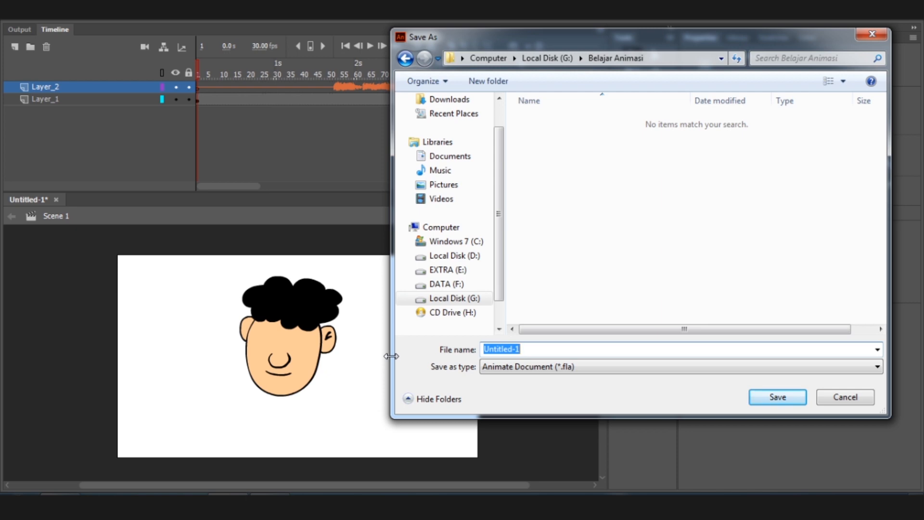
pyautogui.write('n')
pyautogui.press('BackSpace')
pyautogui.write('nanas')
pyautogui.click(785, 394)
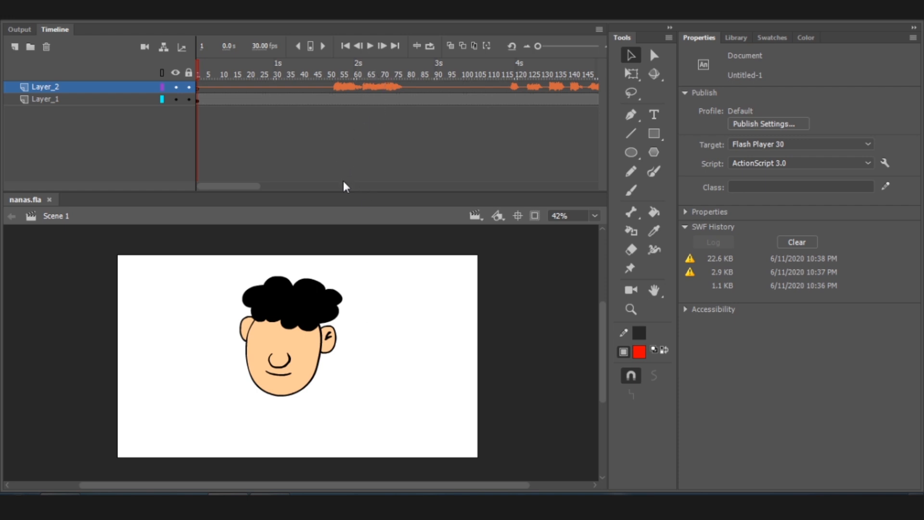
# Step: Play the saved animation on Scene 1's timeline and stop the playback near the end
pyautogui.click(369, 46)
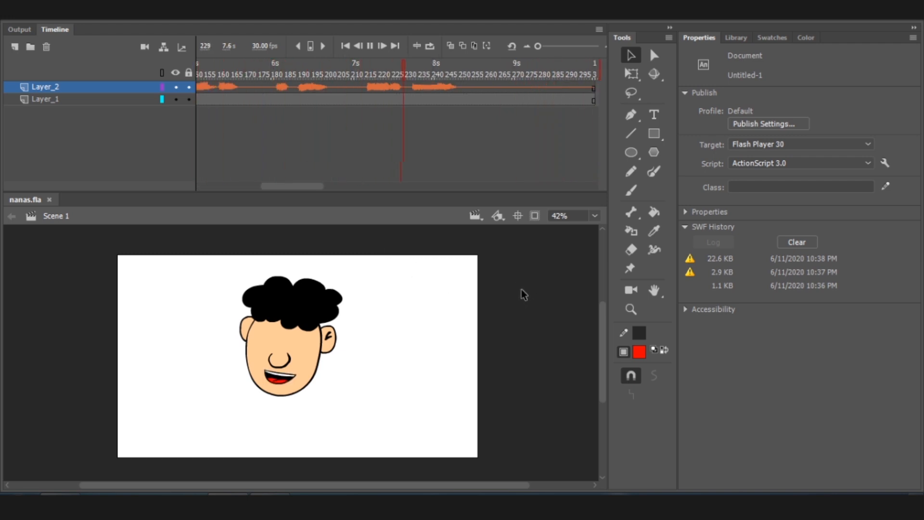
pyautogui.click(371, 48)
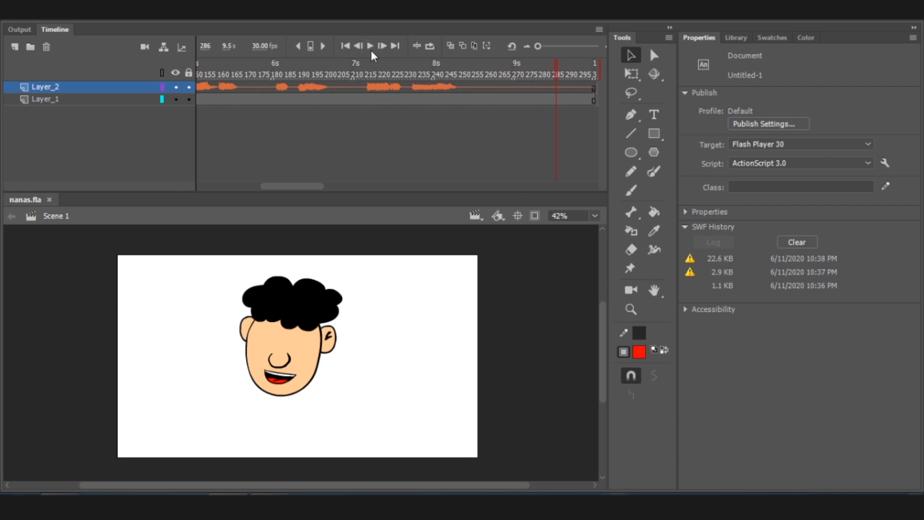